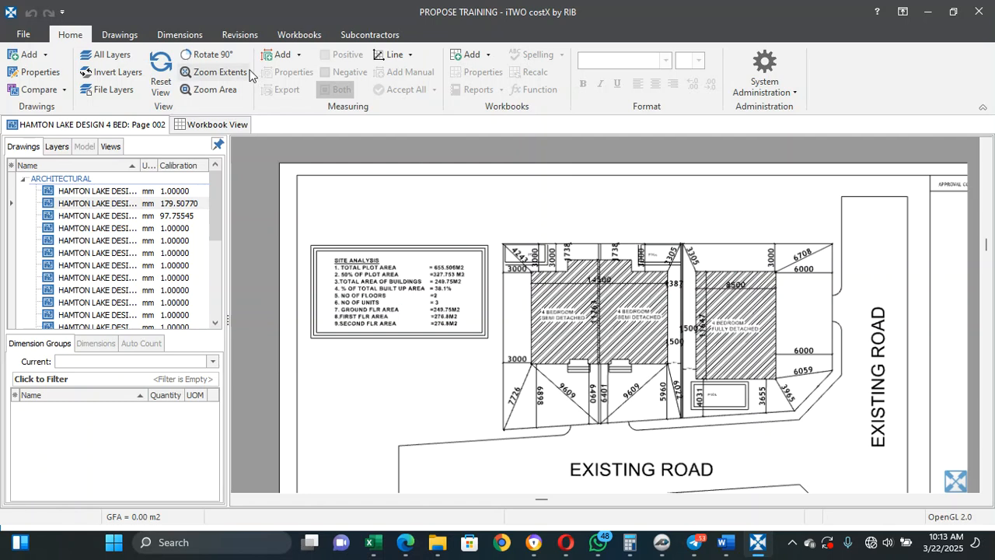
Step: Start a new dimension group with the name "s clearance"
left_click(186, 37)
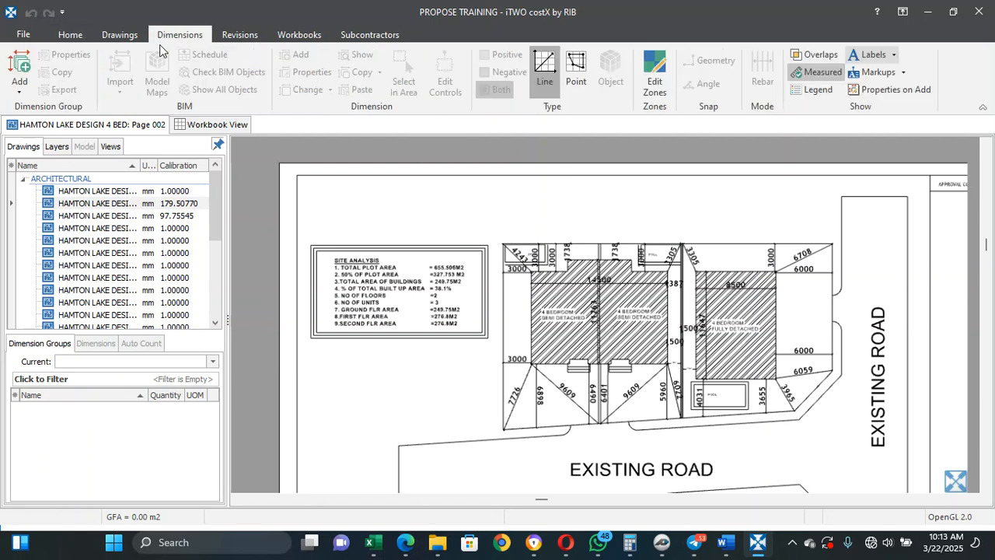
left_click(20, 68)
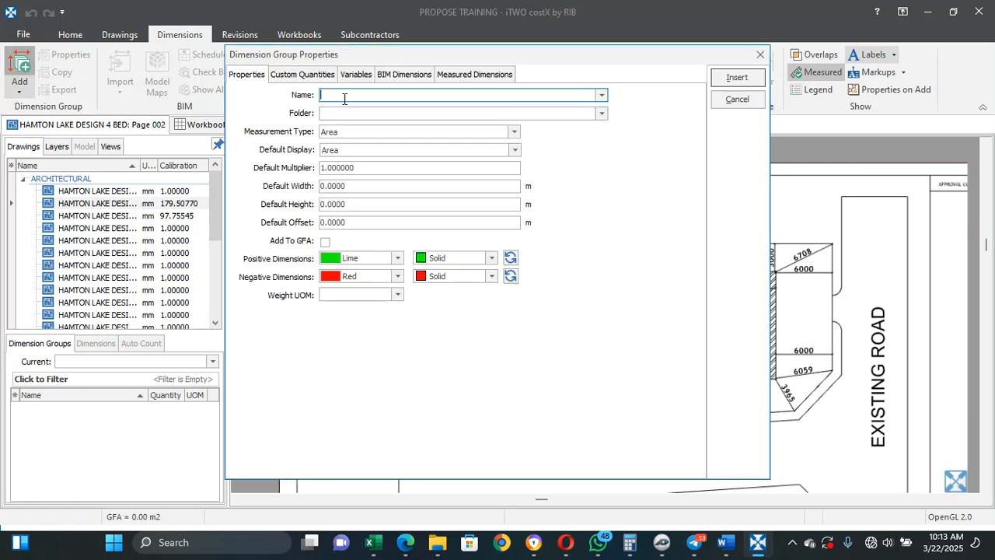
type("s")
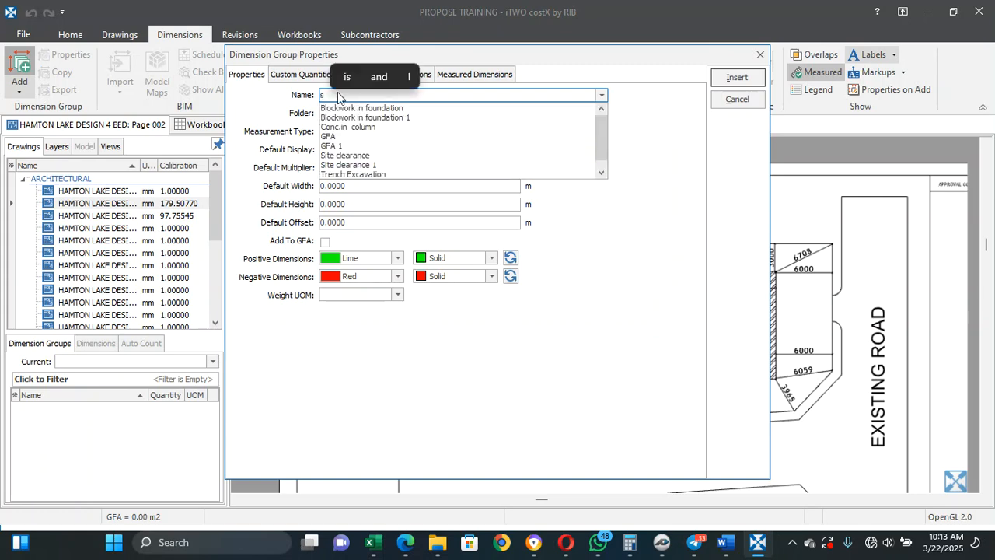
type(" clea")
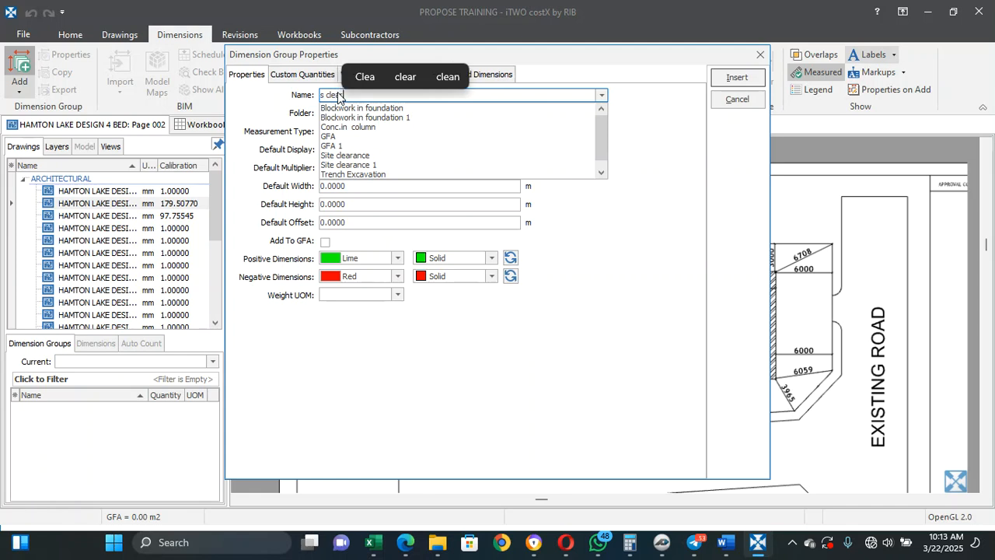
type("ran")
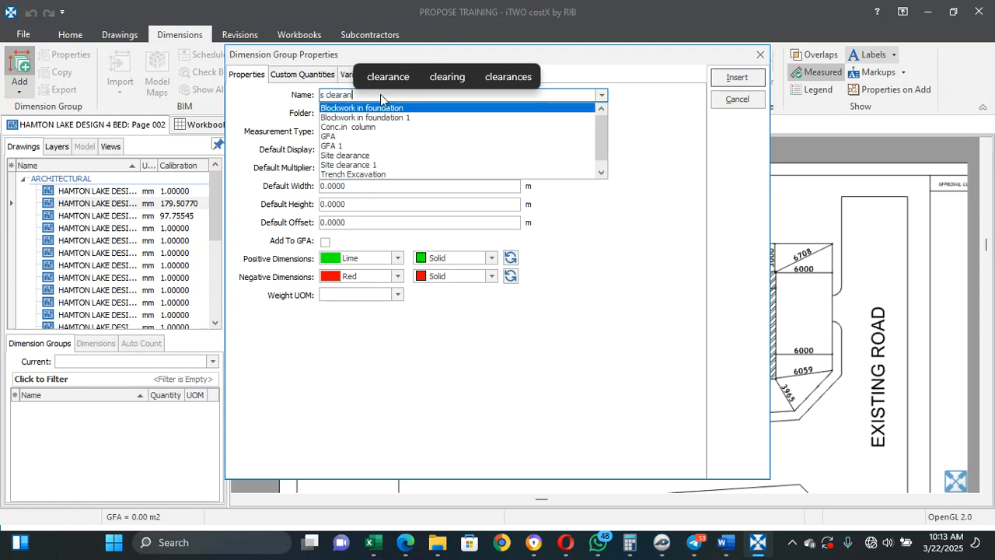
type("ce")
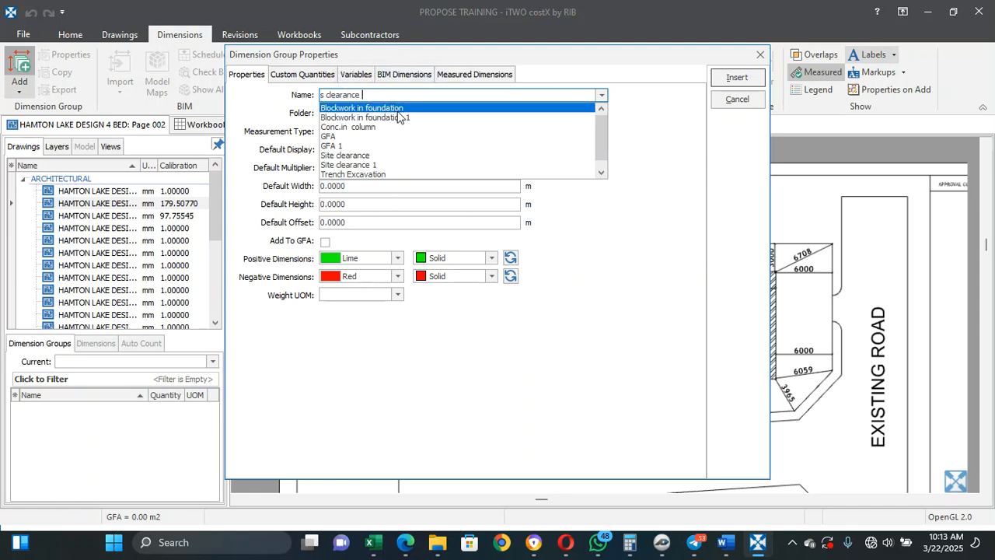
left_click(637, 95)
Step: Assign the new dimension group to a folder named "Substructure"
left_click(535, 117)
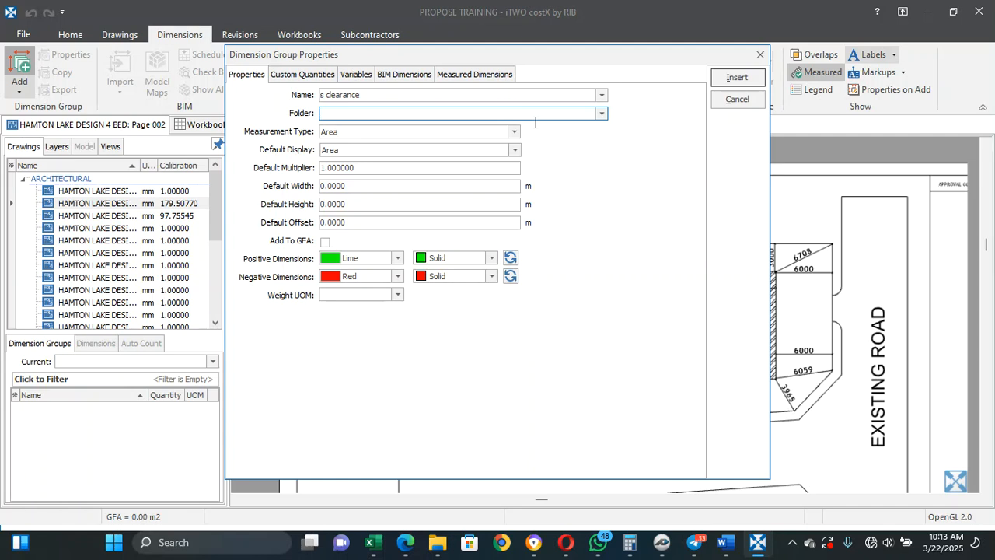
type("Subs")
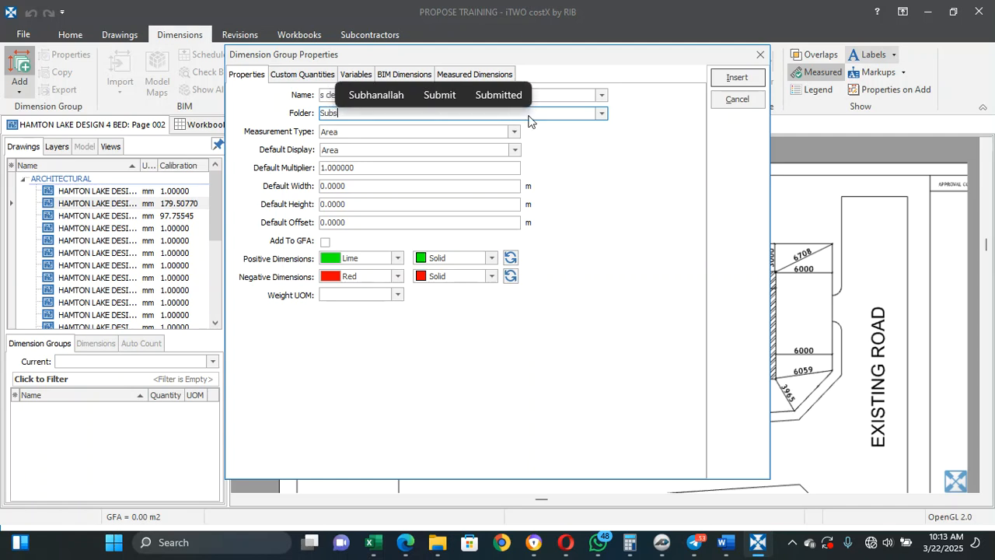
type("truct")
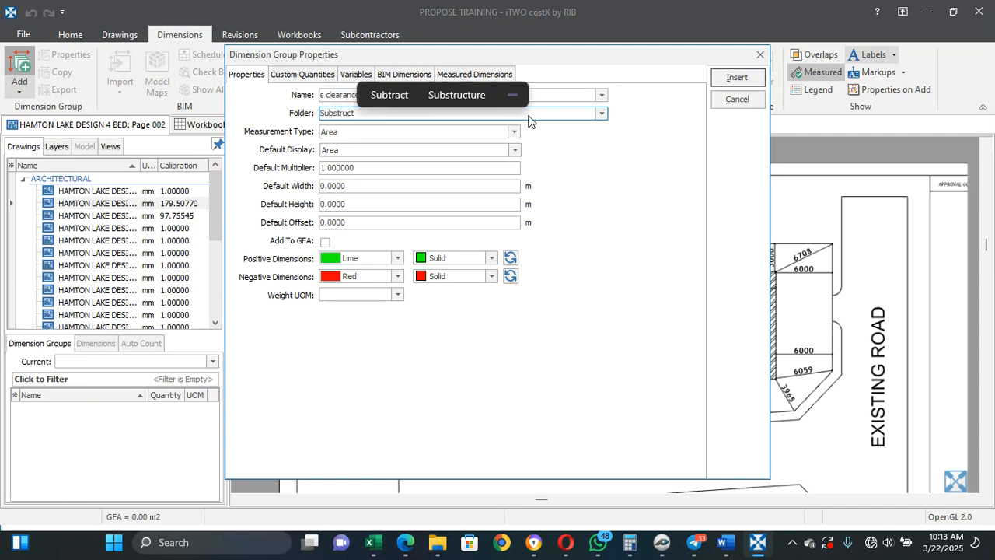
left_click(466, 94)
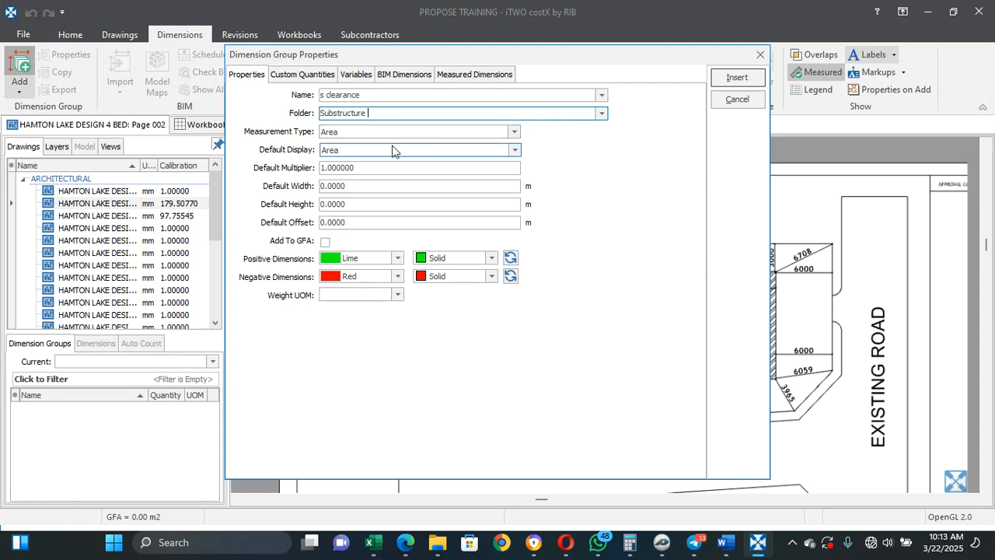
Step: Review the group's custom quantities, variables, BIM and measured dimension settings, and insert the group as an area measurement
left_click(302, 75)
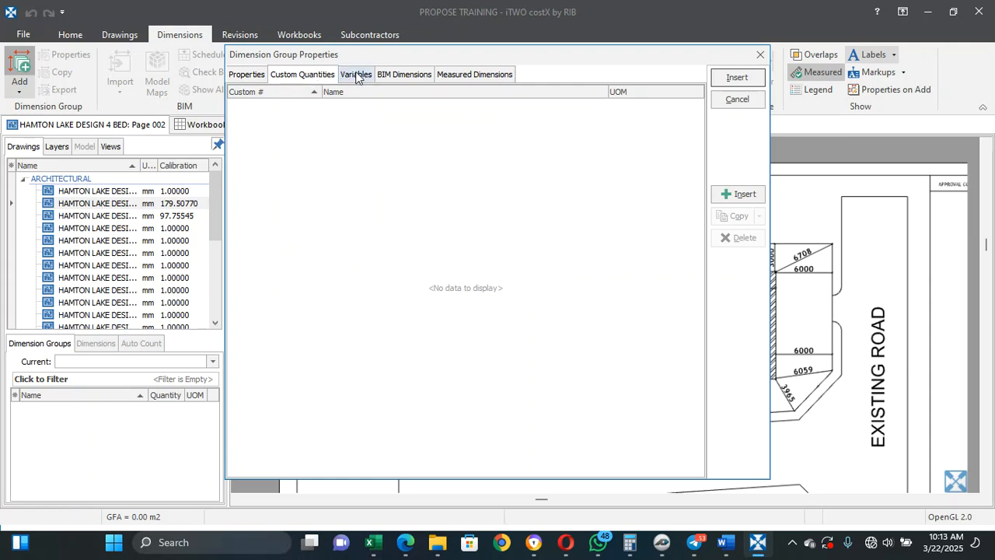
left_click(356, 75)
left_click(403, 76)
left_click(451, 76)
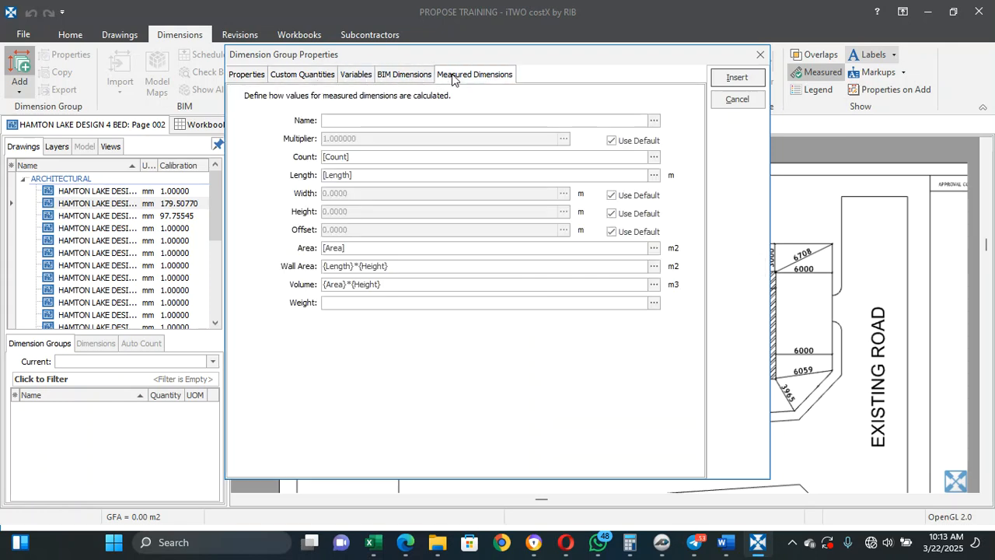
left_click(253, 76)
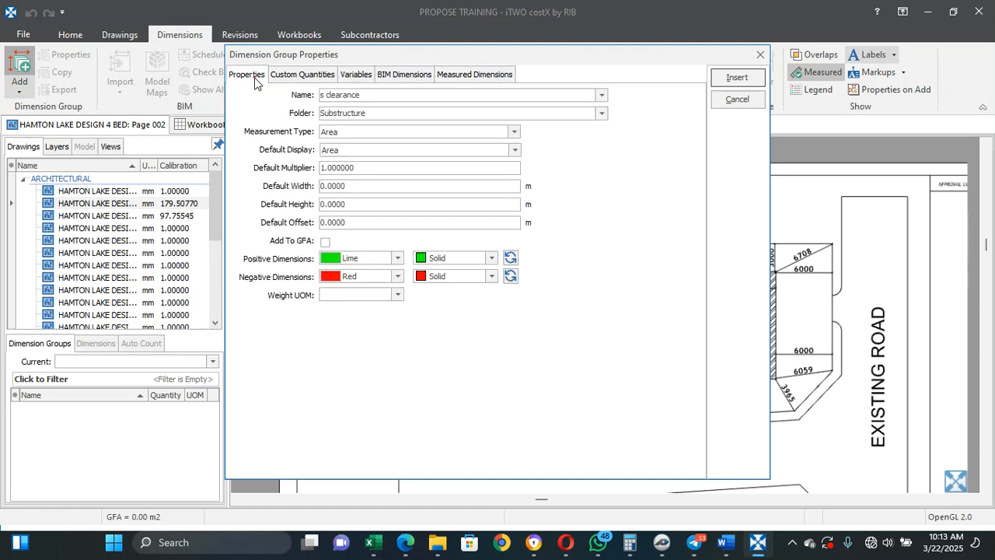
left_click(726, 83)
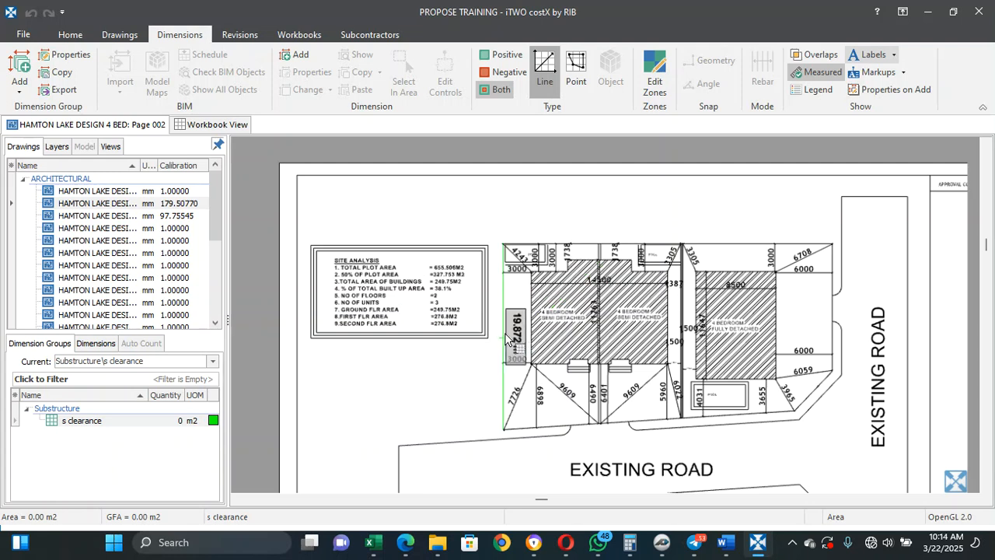
Step: Outline the west, north and east edges of the plot boundary on the site plan in line mode for the s clearance area
left_click(506, 338)
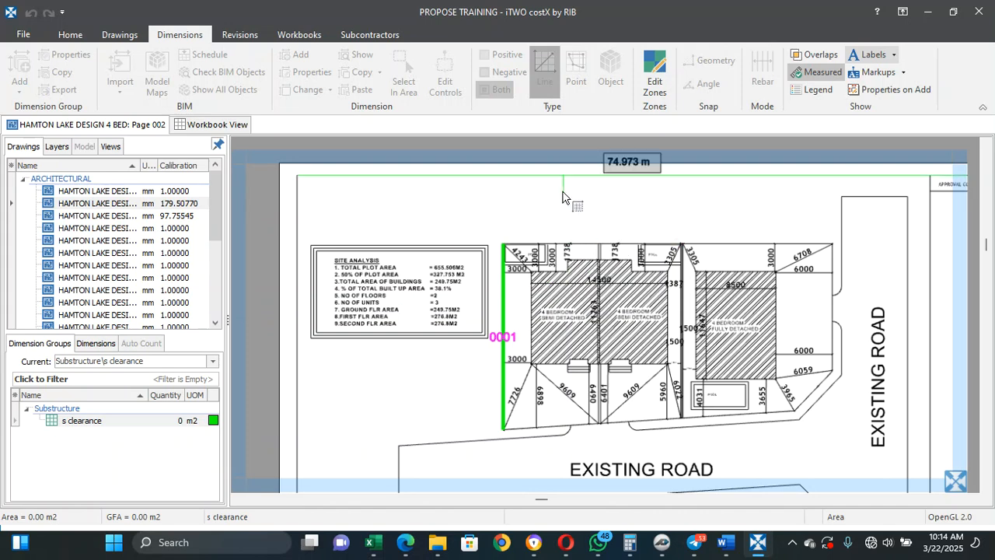
left_click(550, 221)
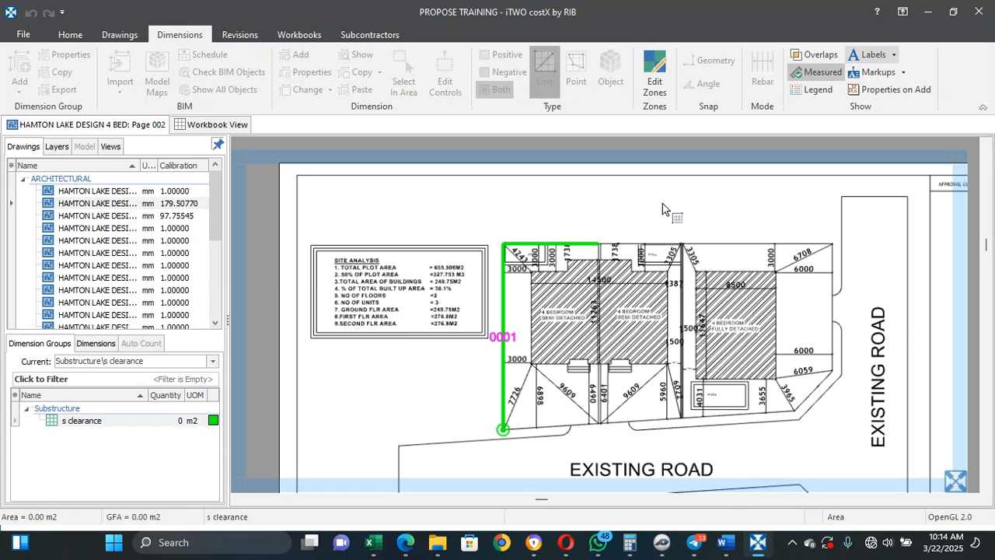
left_click(643, 219)
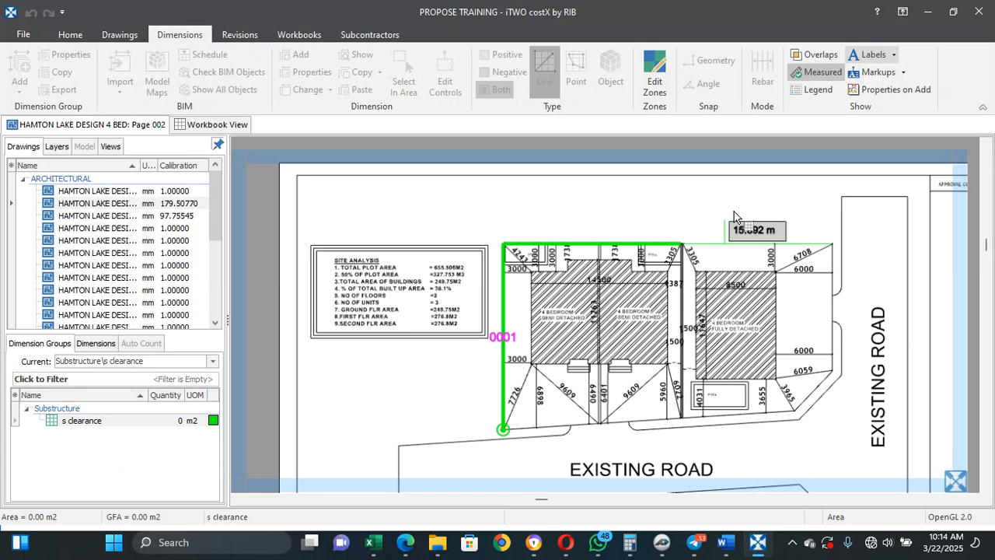
left_click(836, 230)
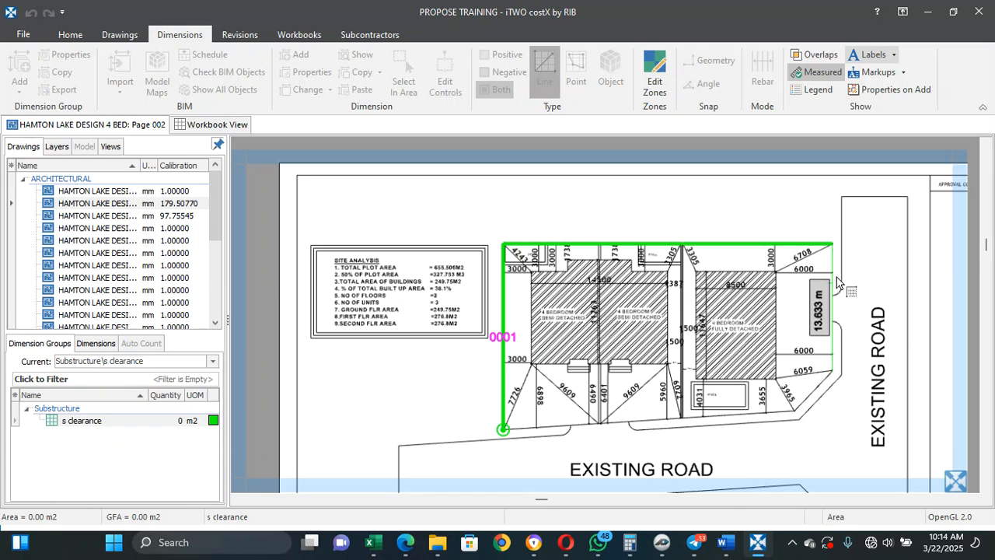
left_click(833, 370)
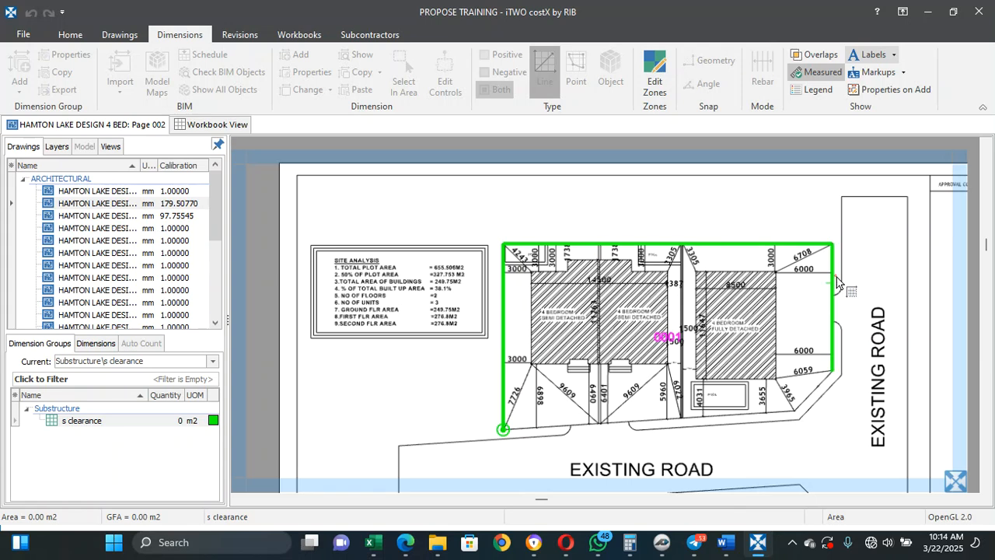
Step: Add the slanted southeast corner and the south edge along the road to the plot outline, and complete the area dimension
left_click(820, 403)
scroll(819, 403, "down", 3)
scroll(847, 398, "up", 8)
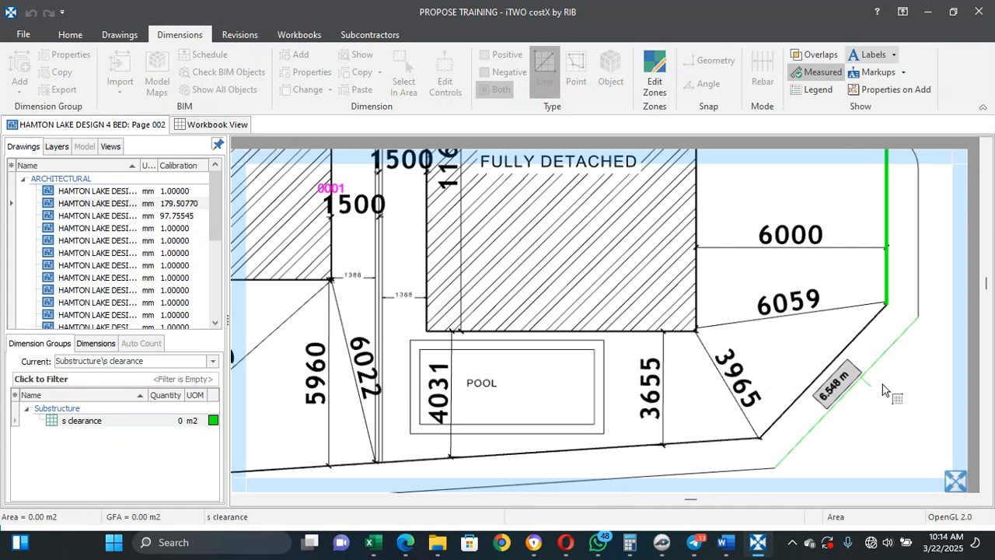
scroll(883, 389, "down", 2)
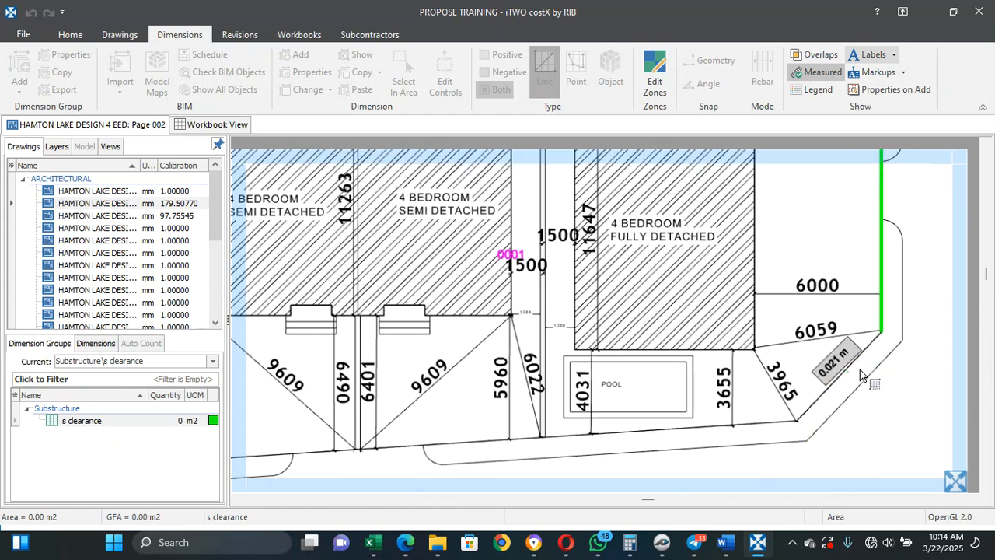
scroll(861, 375, "down", 3)
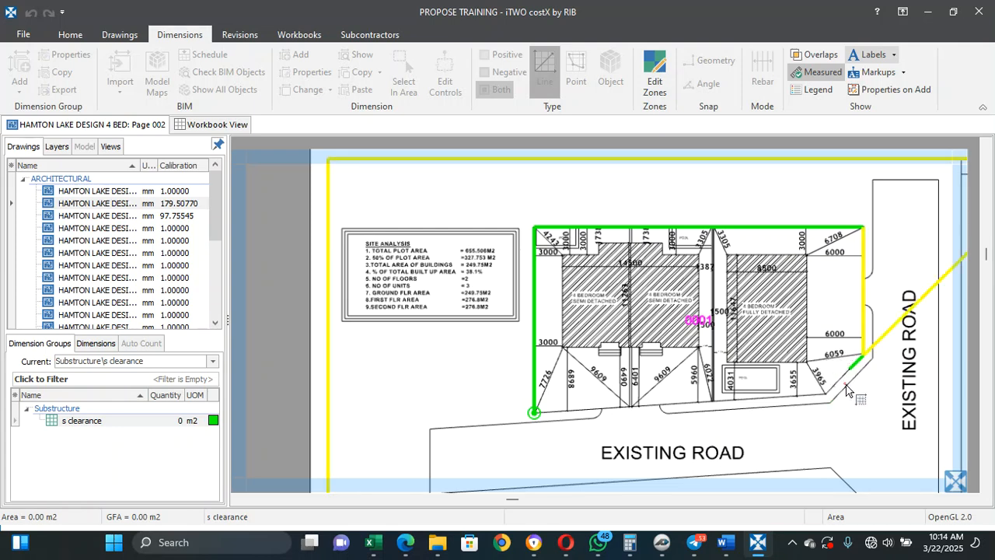
scroll(847, 388, "up", 2)
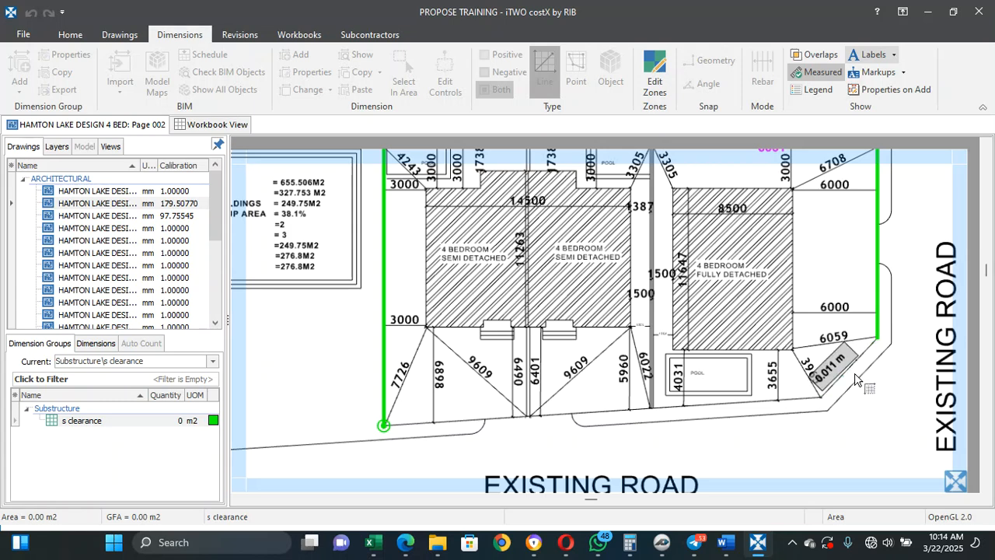
left_click(855, 374)
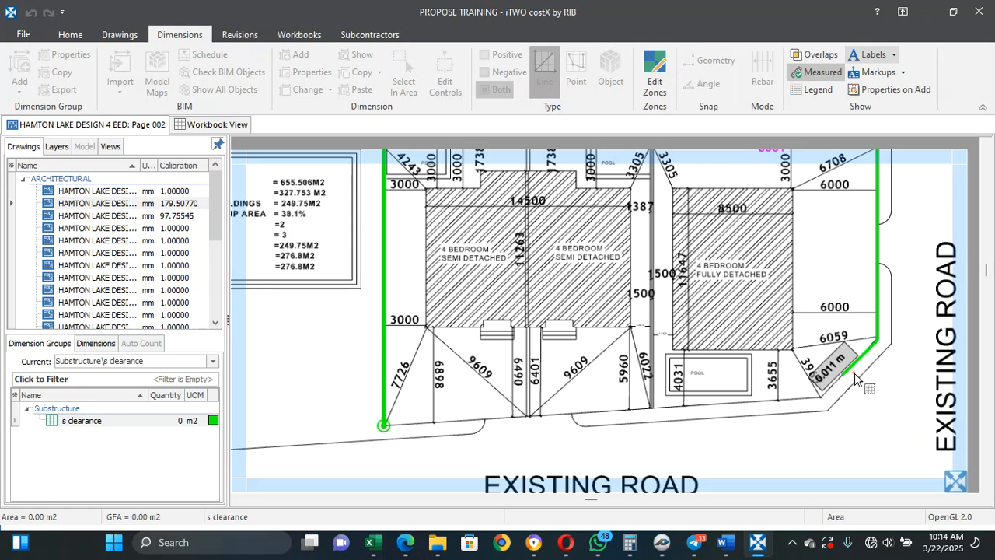
left_click(821, 404)
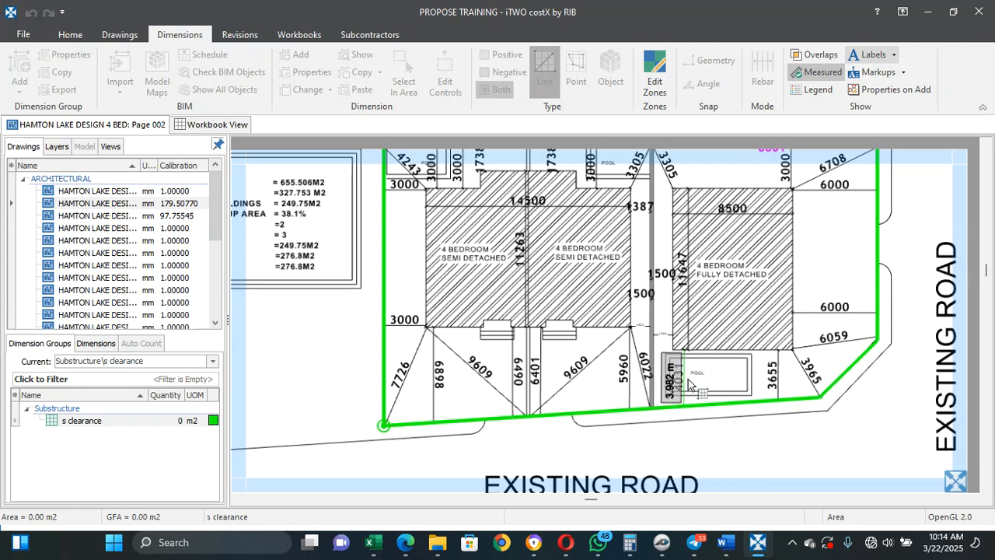
scroll(687, 383, "down", 5)
scroll(687, 383, "up", 2)
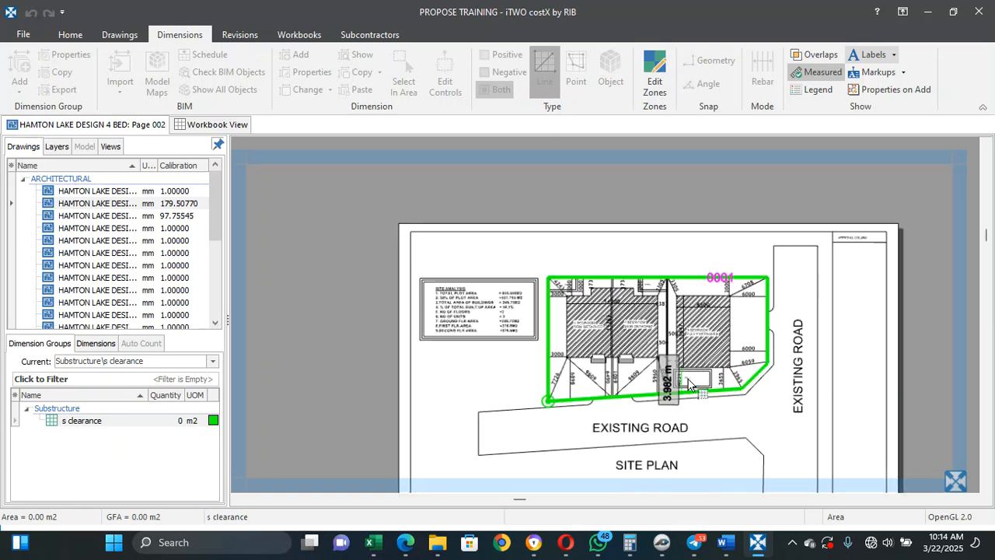
double_click(688, 383)
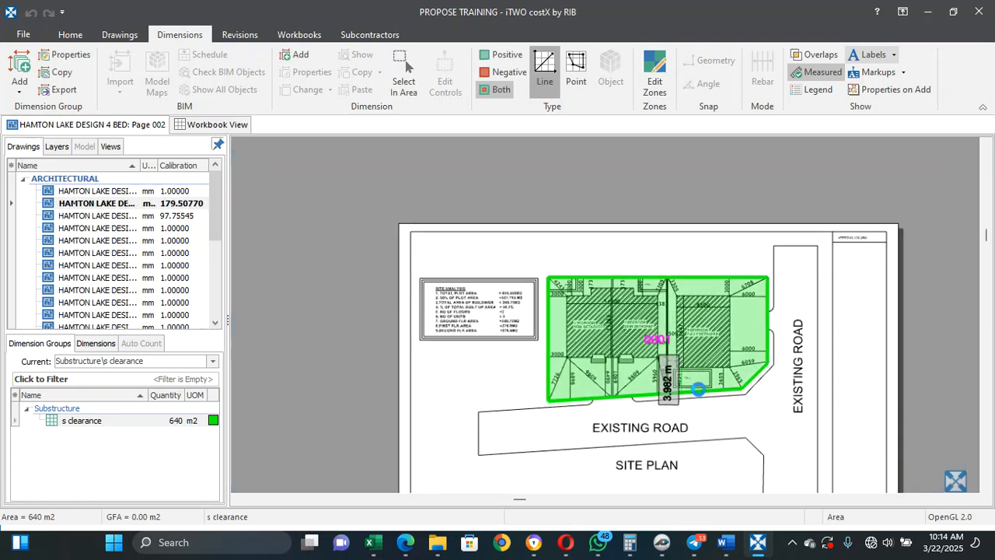
Step: Copy the s clearance dimension group as "Topsoil excavation" in the Substructure folder, without copying its dimensions
left_click(194, 421)
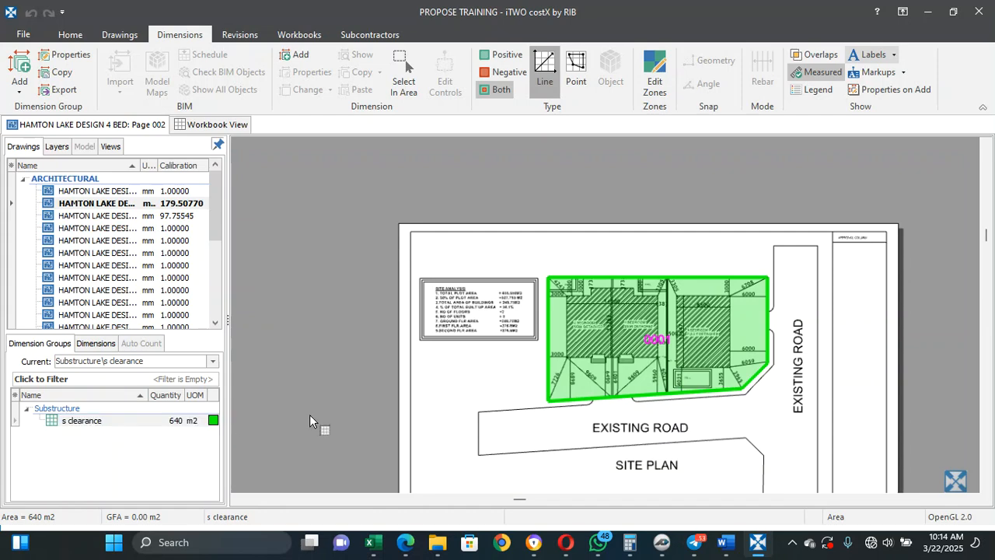
right_click(141, 424)
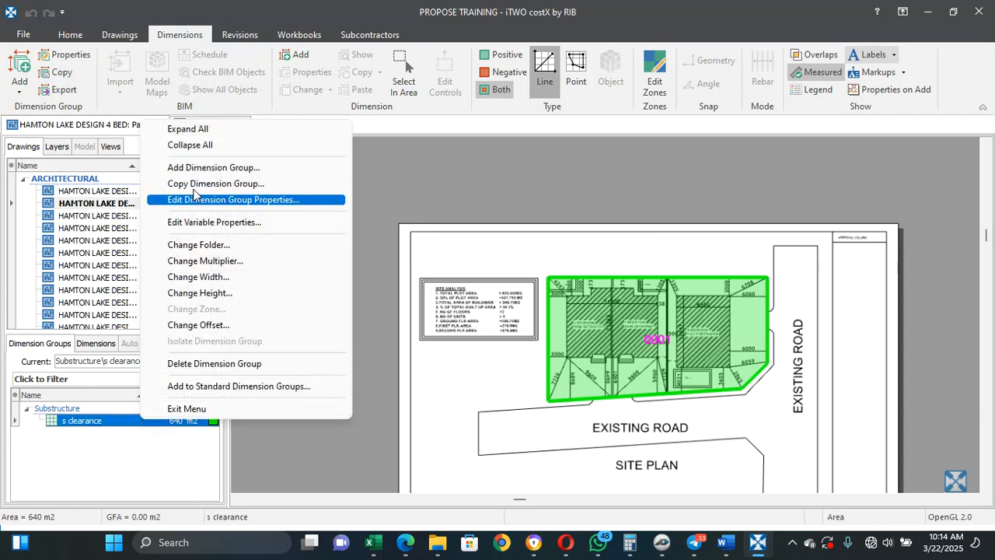
left_click(197, 185)
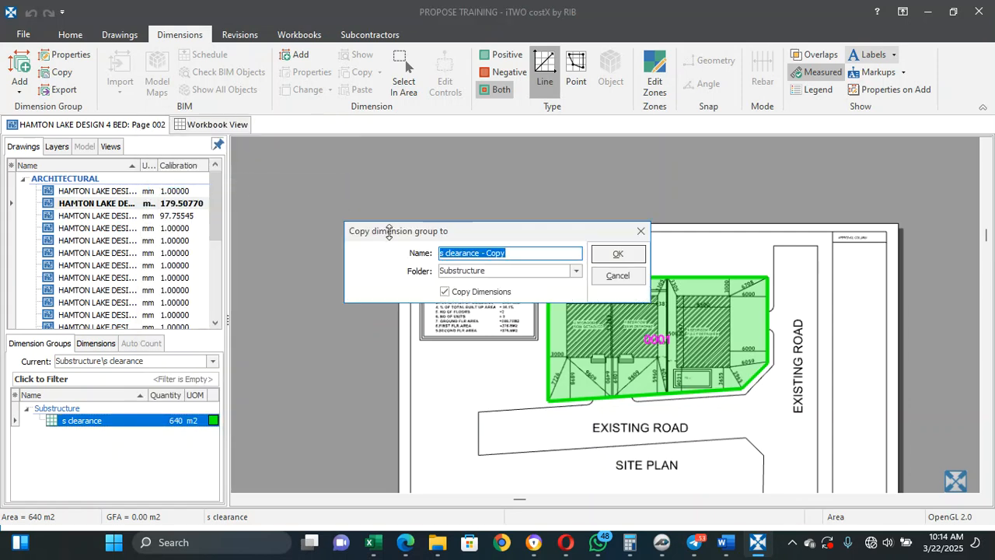
type("Topso")
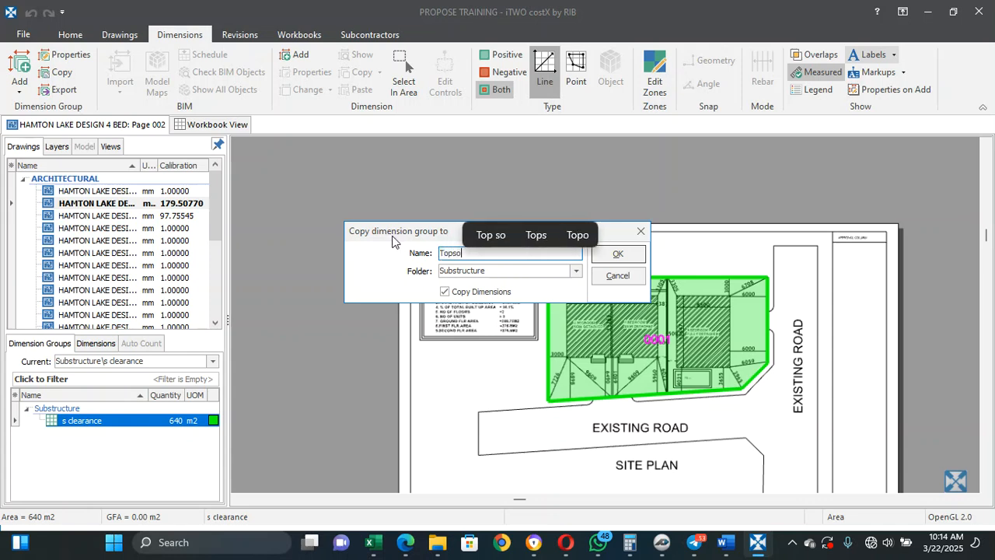
type("il ")
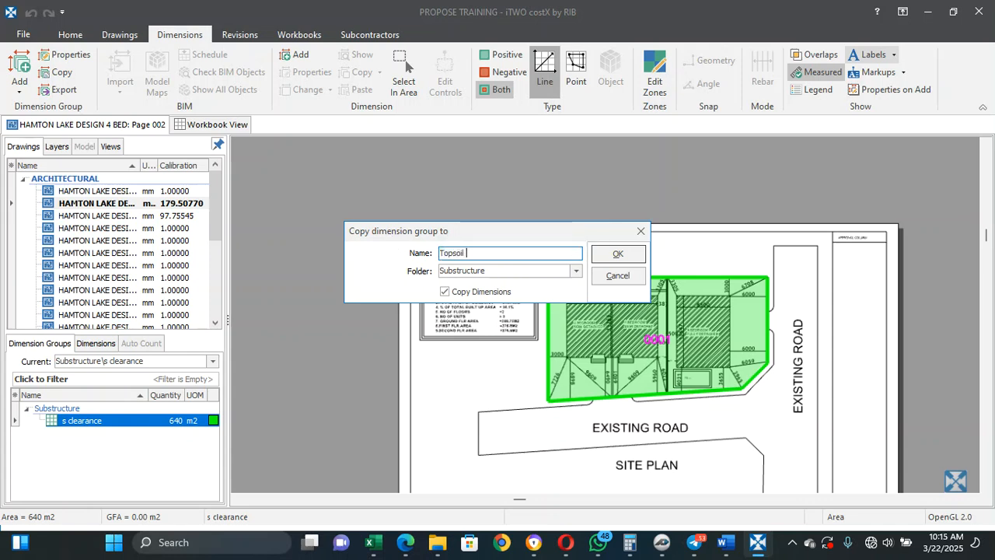
type("exca")
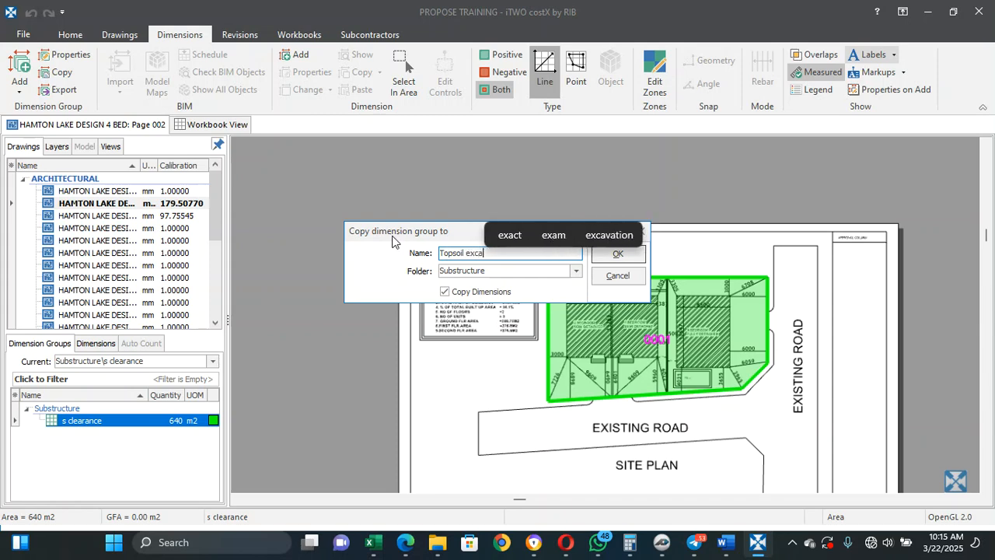
type("vation")
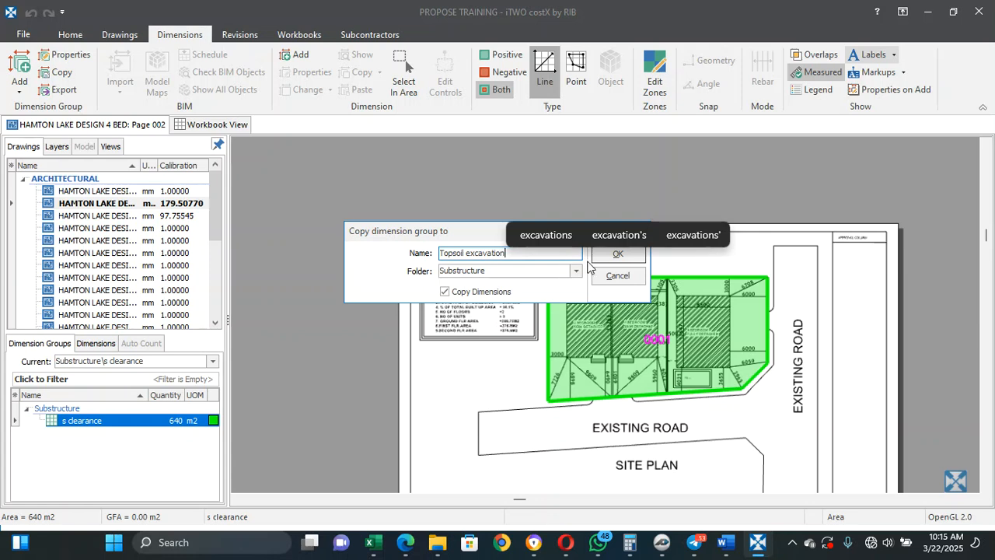
left_click(445, 293)
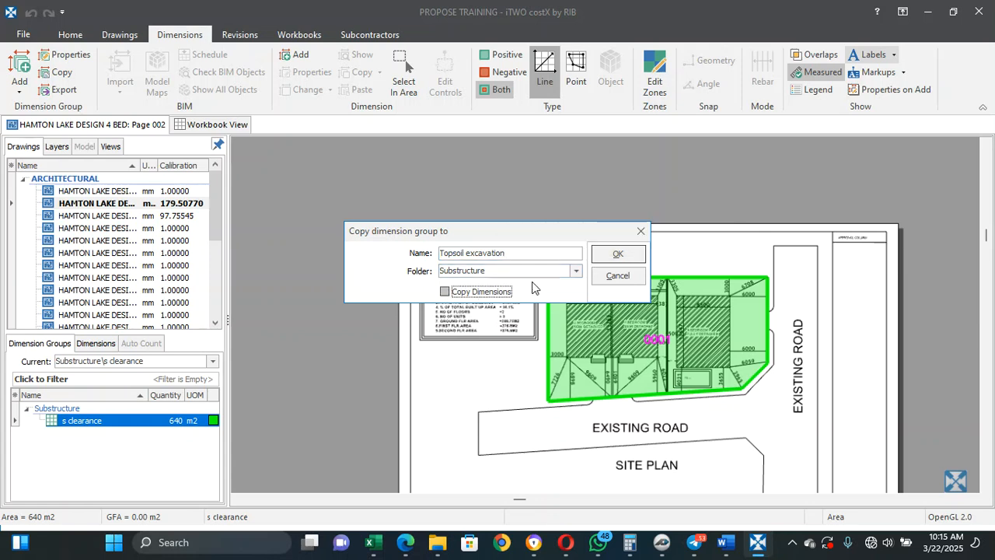
left_click(613, 257)
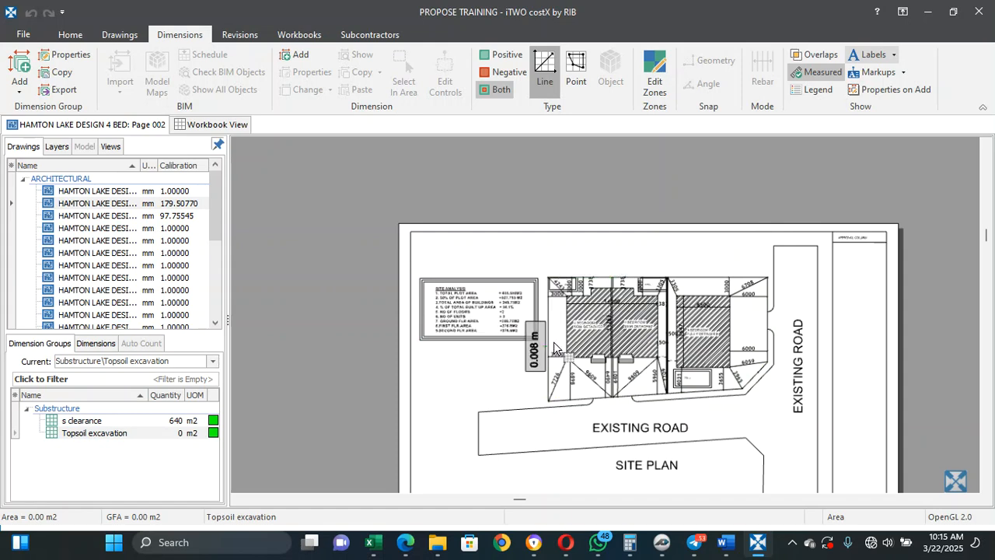
Step: Start the Topsoil excavation area by outlining the west wall and stepped north edge of the semi-detached building
scroll(572, 335, "up", 1)
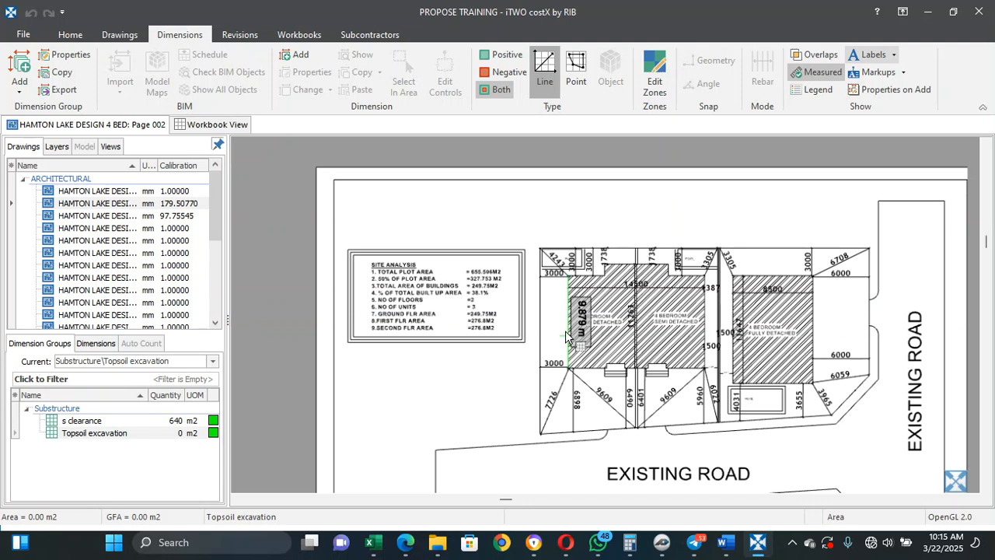
left_click(566, 335)
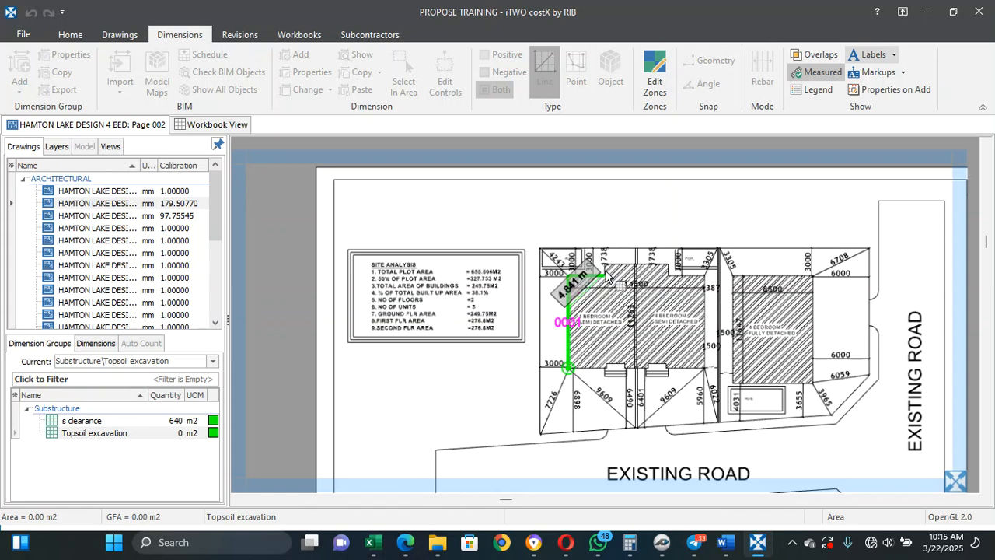
scroll(595, 257, "up", 2)
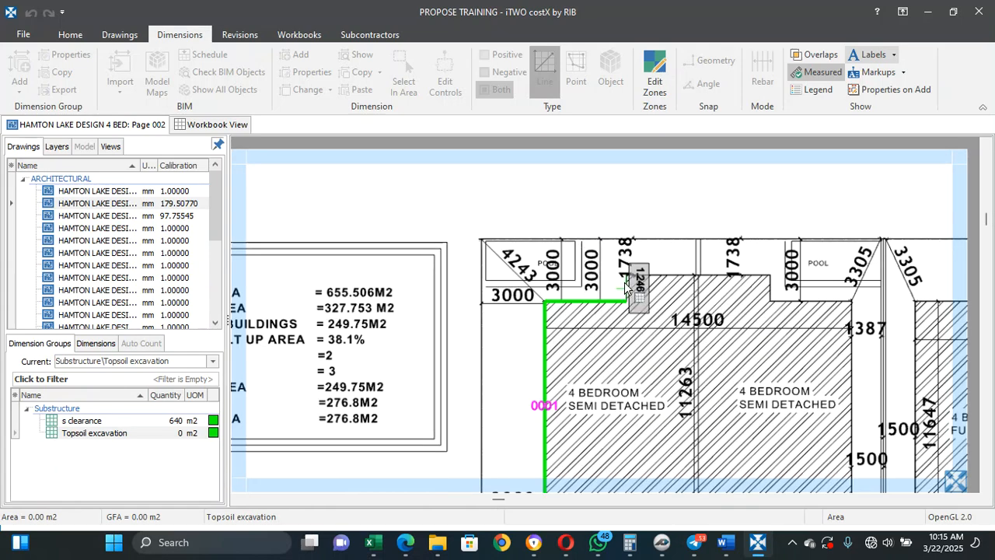
left_click(626, 277)
scroll(669, 262, "down", 3)
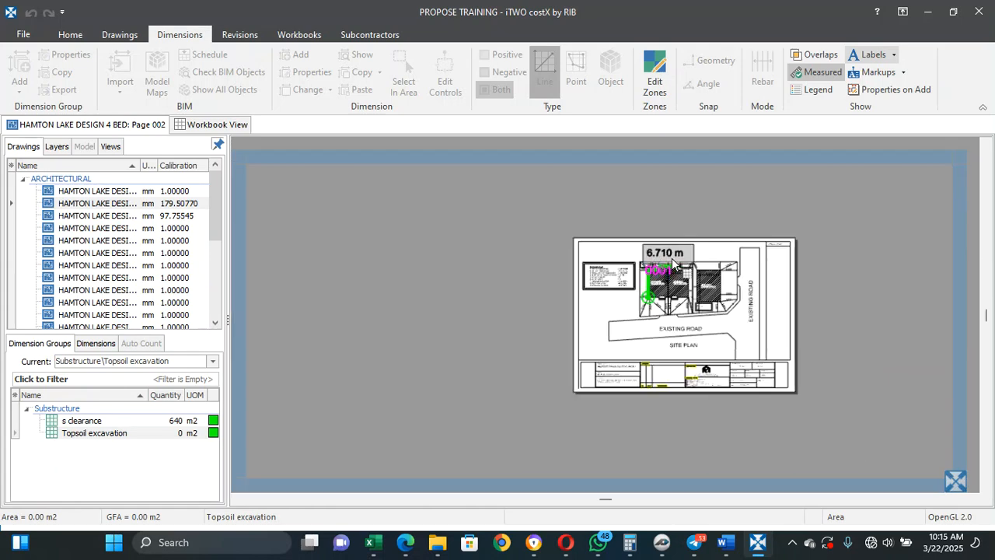
scroll(691, 264, "up", 3)
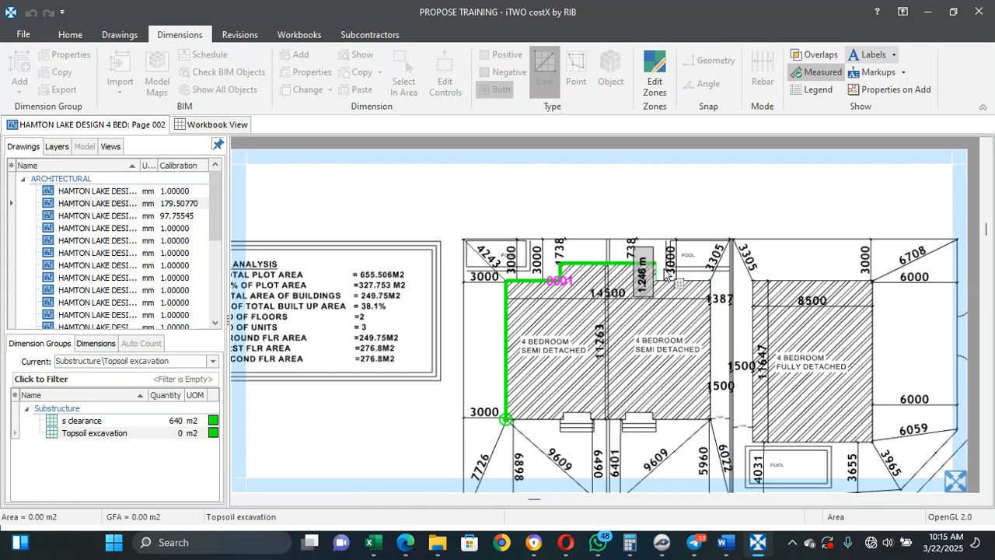
left_click(710, 280)
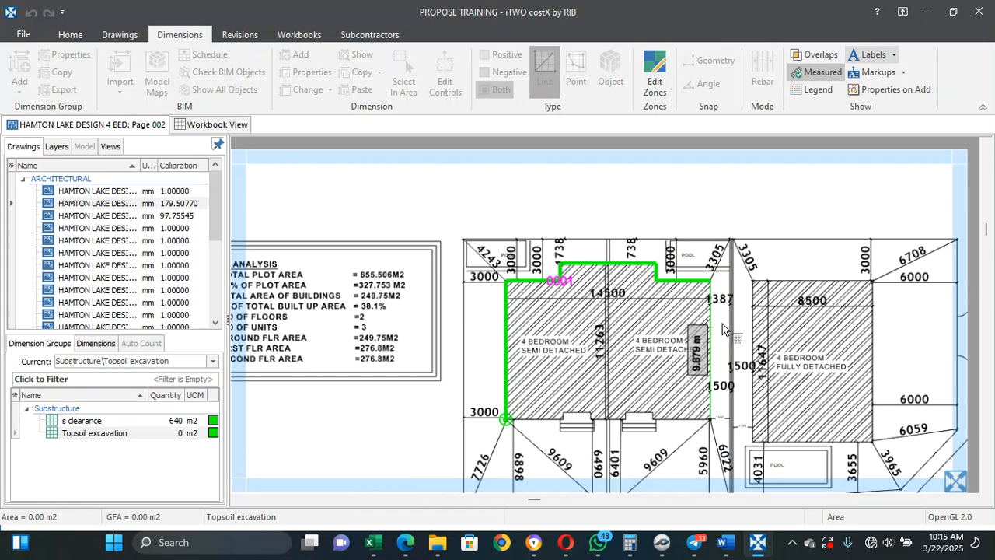
left_click(708, 420)
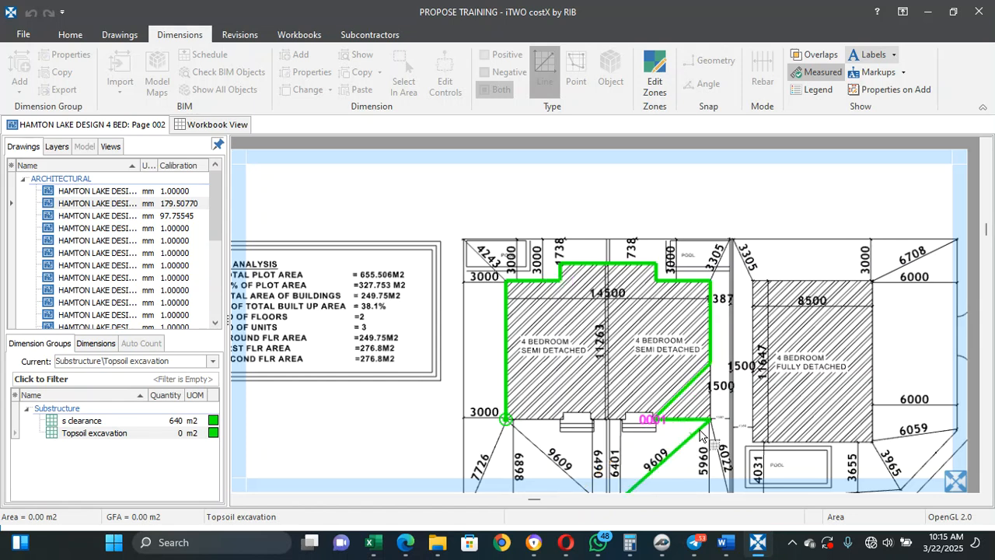
key("BackSpace")
key("BackSpace")
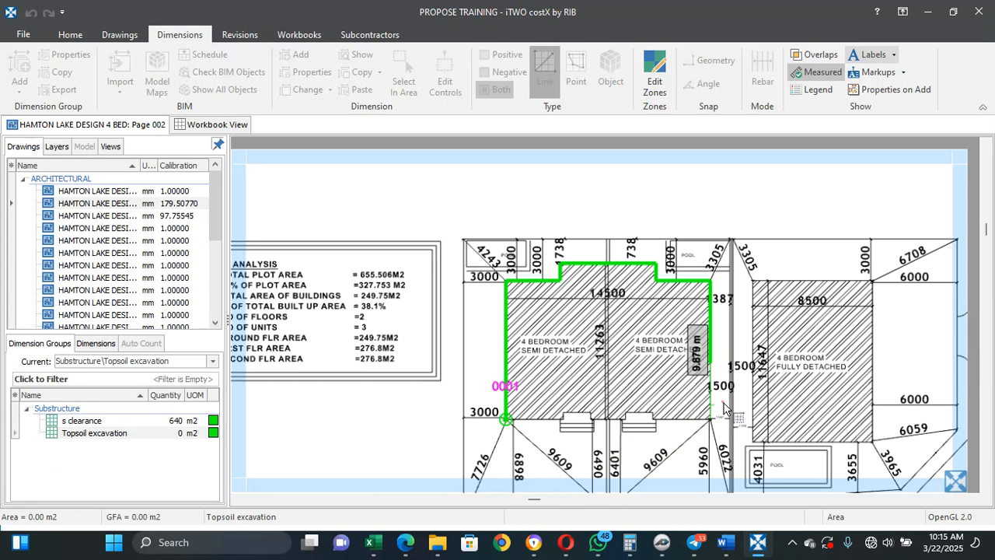
Step: Continue the outline down the east wall and along the south wall around the eastern entrance recess
scroll(722, 404, "up", 2)
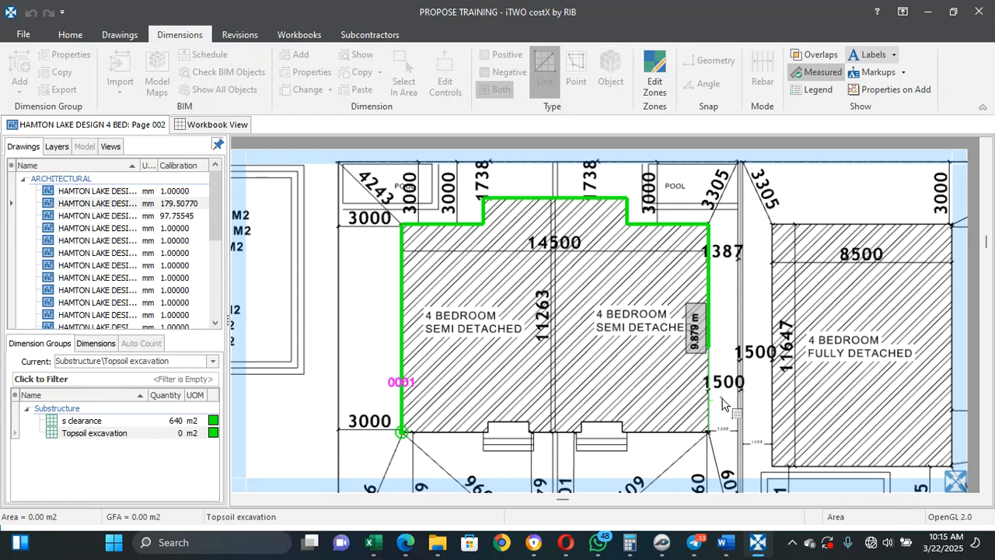
left_click(708, 430)
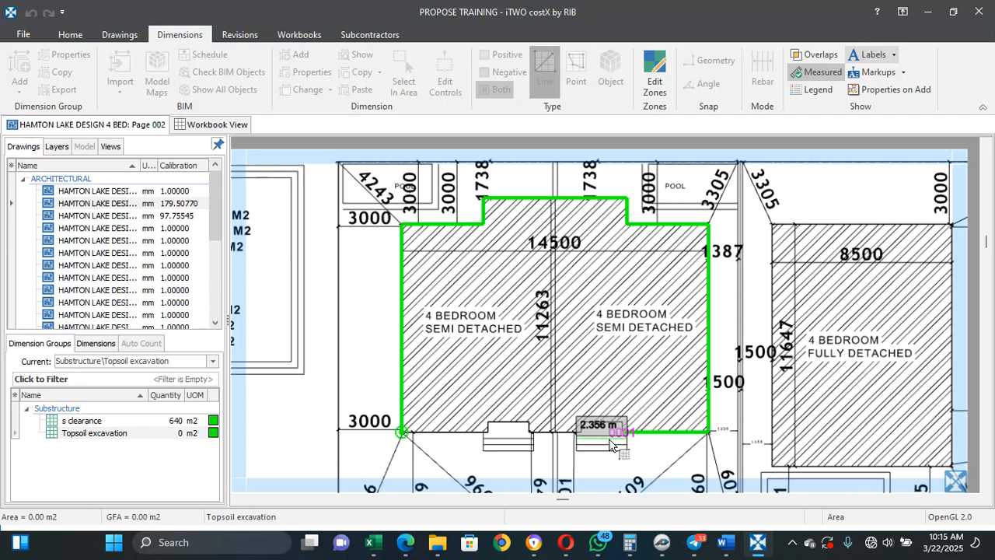
scroll(622, 438, "up", 3)
left_click(630, 427)
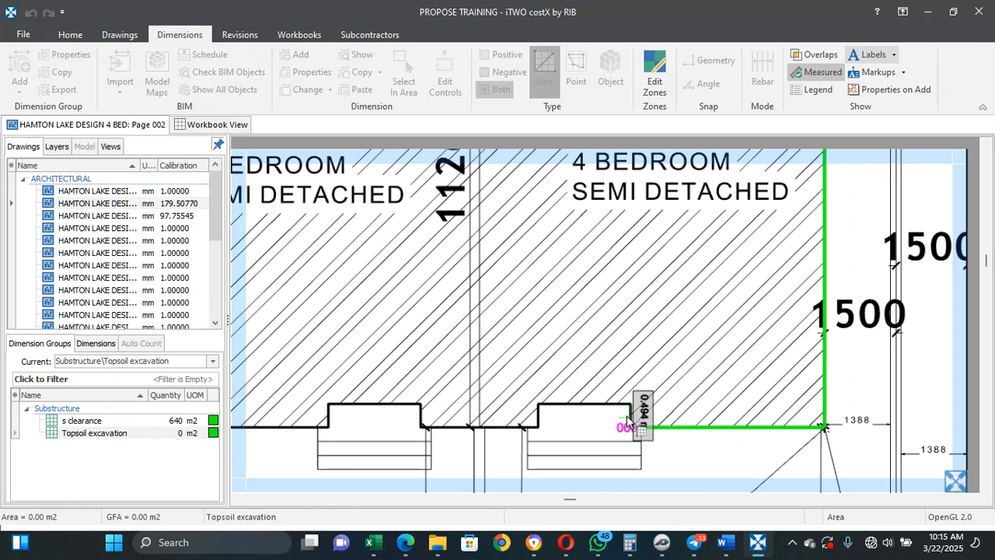
left_click(630, 404)
left_click(537, 404)
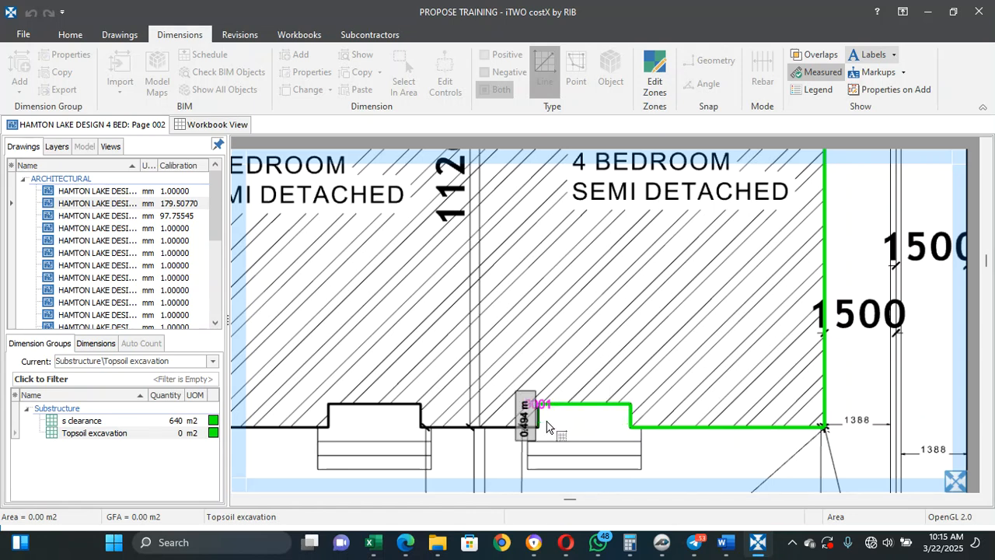
left_click(538, 426)
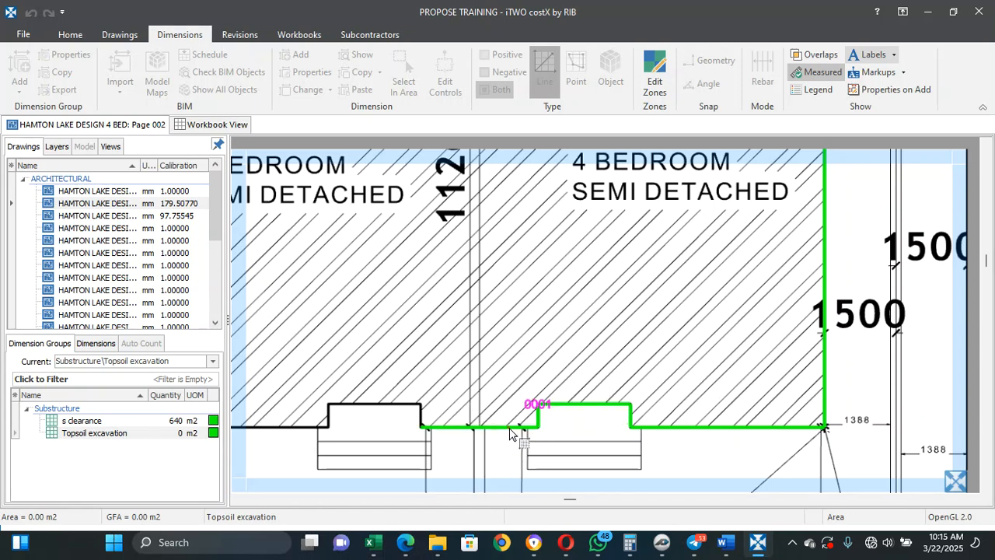
Step: Trace the western entrance recess on the south wall and complete the semi-detached building's area dimension
scroll(513, 429, "down", 3)
scroll(497, 432, "up", 3)
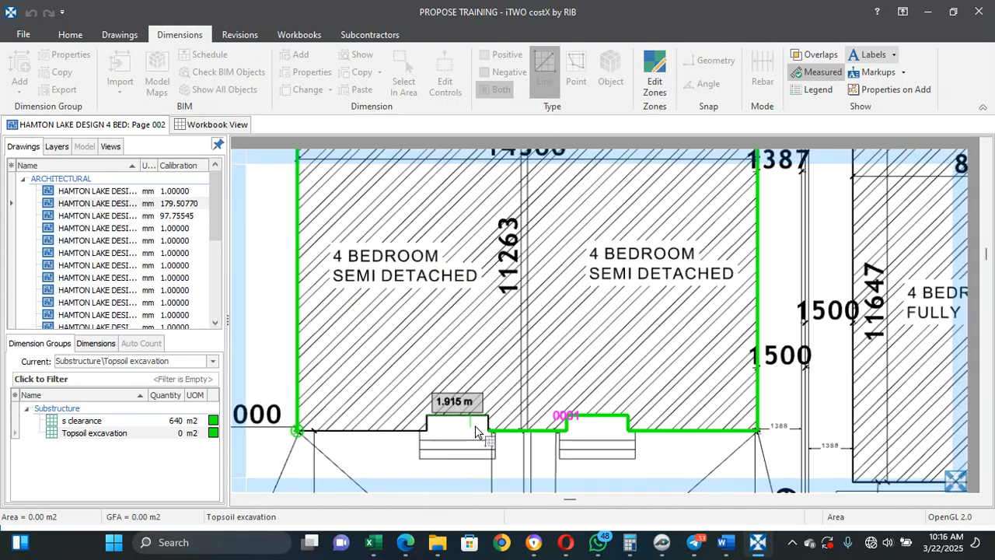
left_click(489, 415)
left_click(427, 414)
left_click(439, 432)
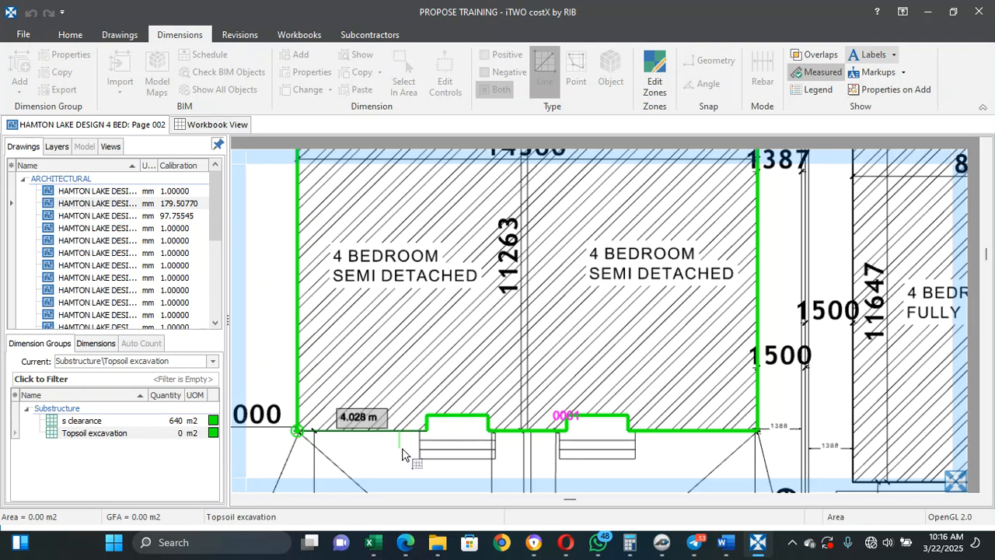
scroll(390, 453, "down", 5)
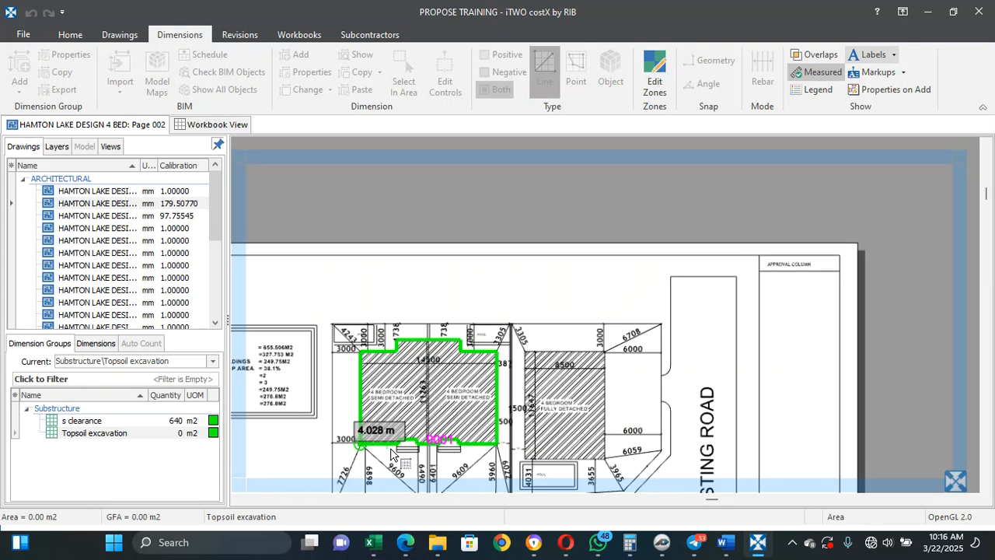
double_click(390, 454)
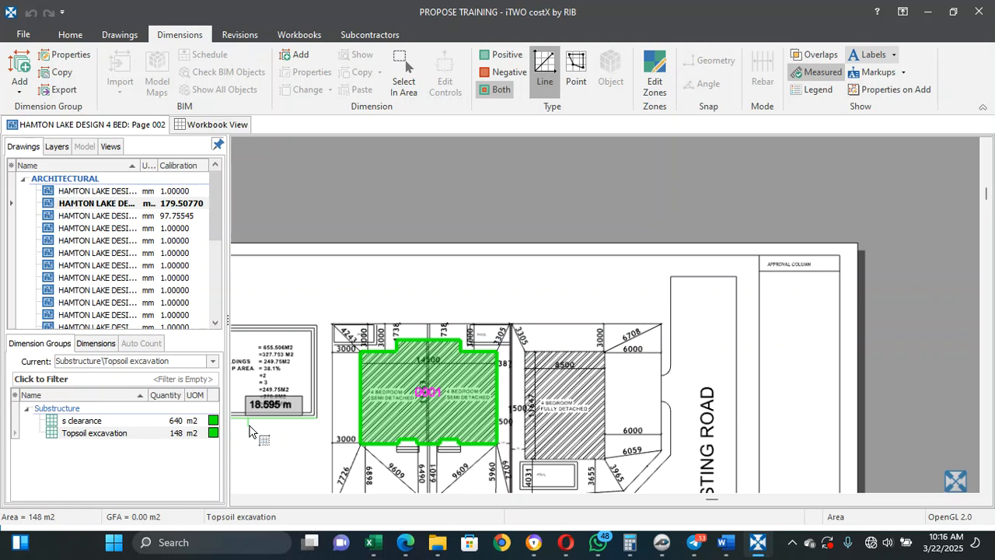
Step: Collapse the ARCHITECTURAL drawings folder and add all sheets of the "TYPE1[1] STRUCTURAL)" PDF as drawings
left_click(94, 433)
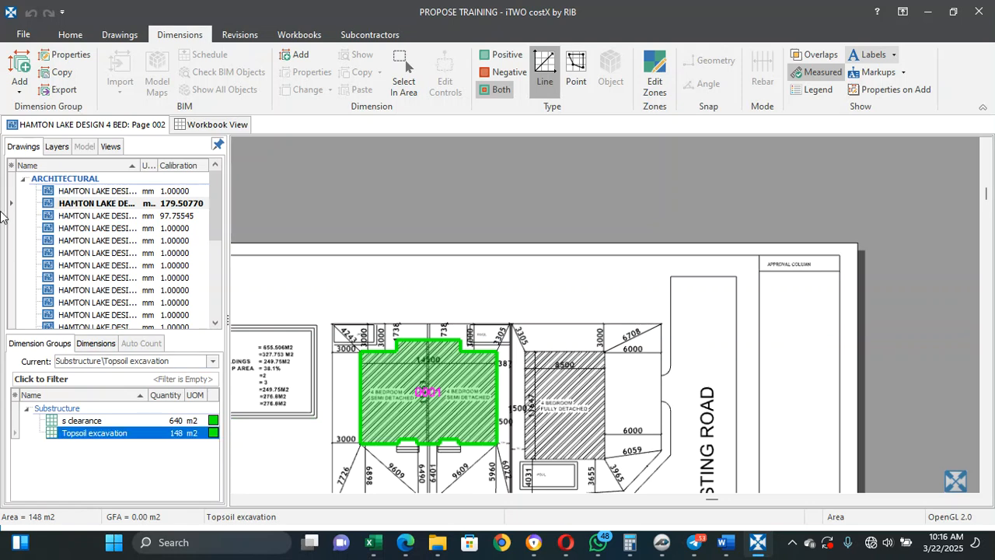
left_click(22, 178)
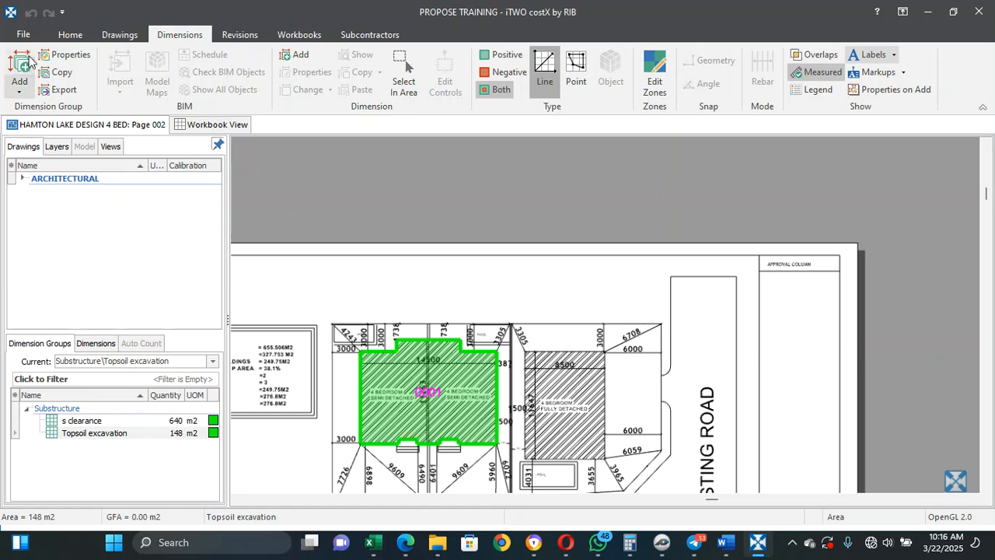
left_click(117, 34)
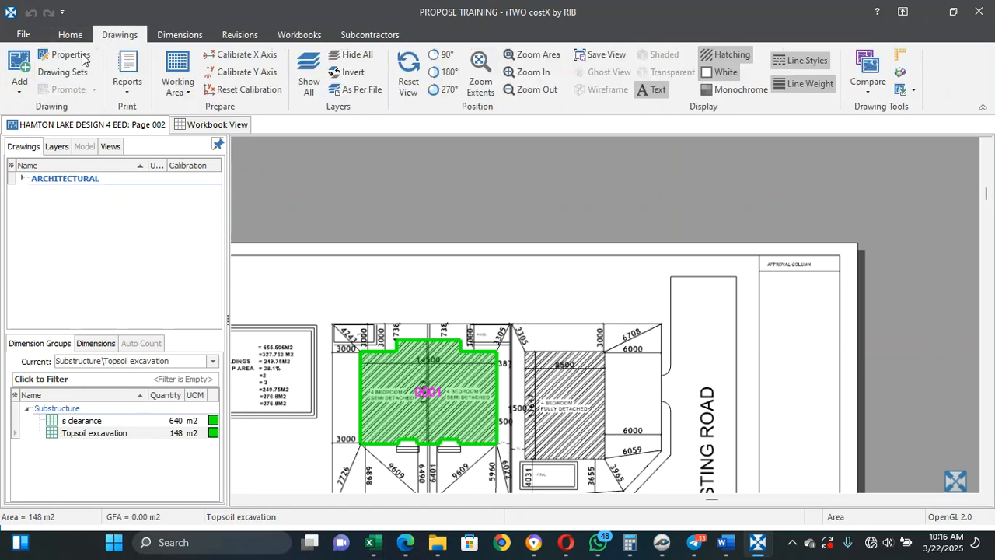
left_click(18, 81)
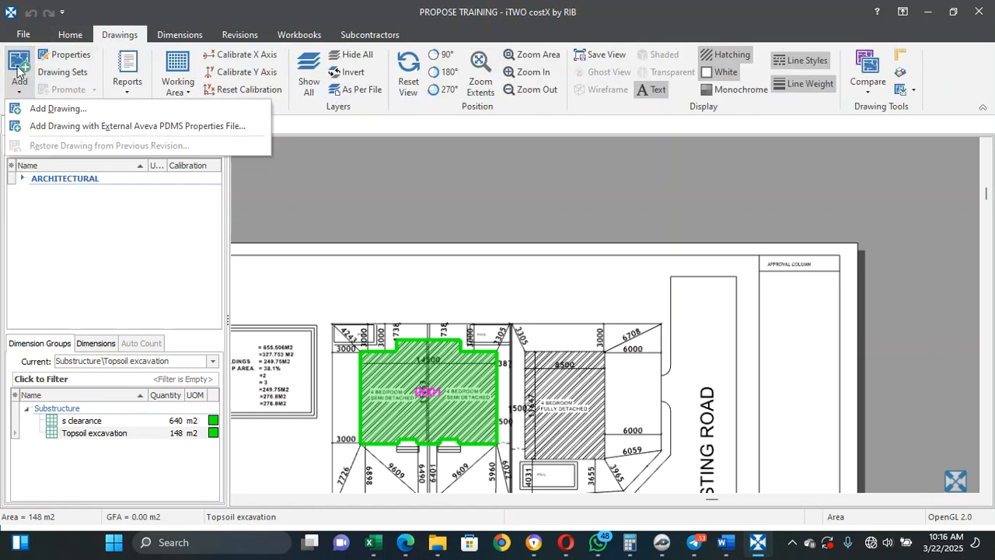
left_click(48, 111)
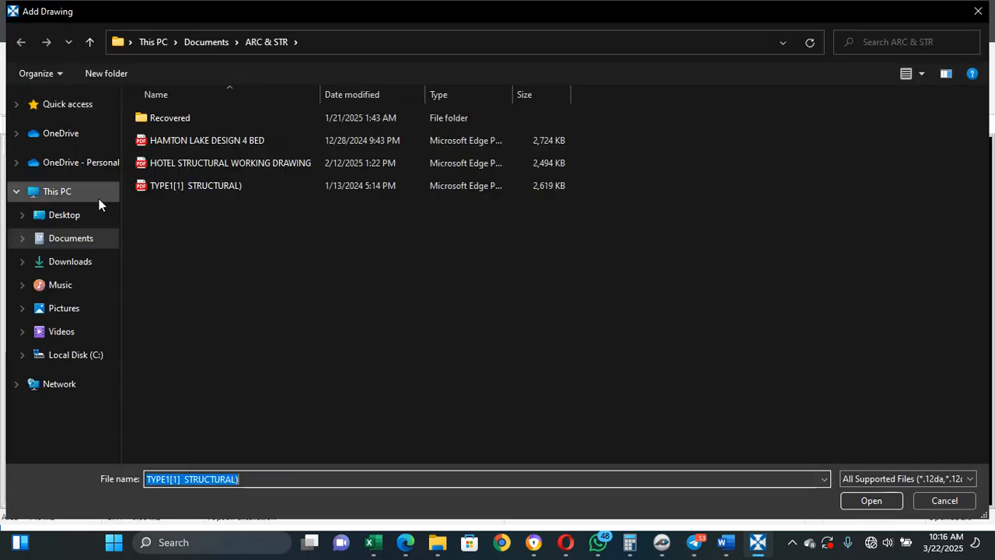
left_click(173, 191)
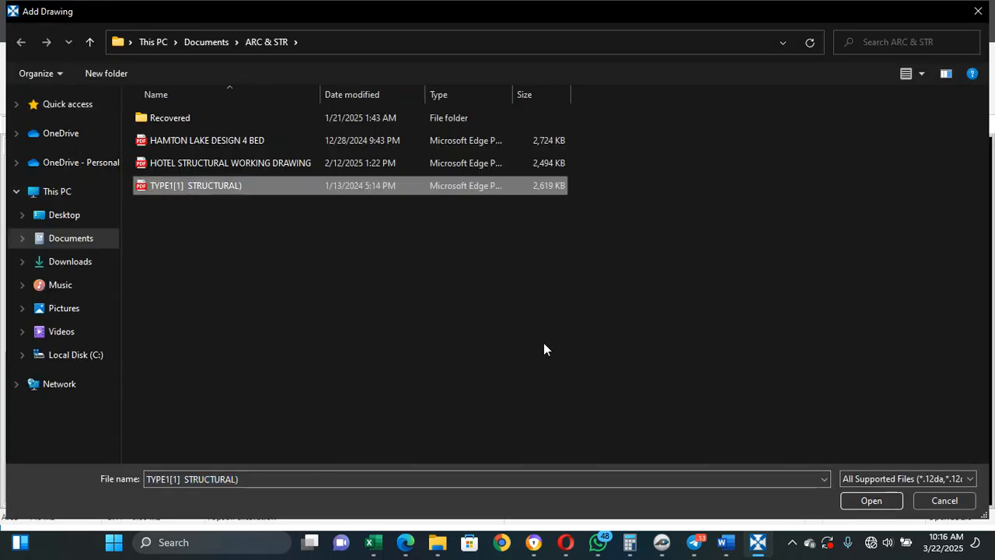
left_click(858, 505)
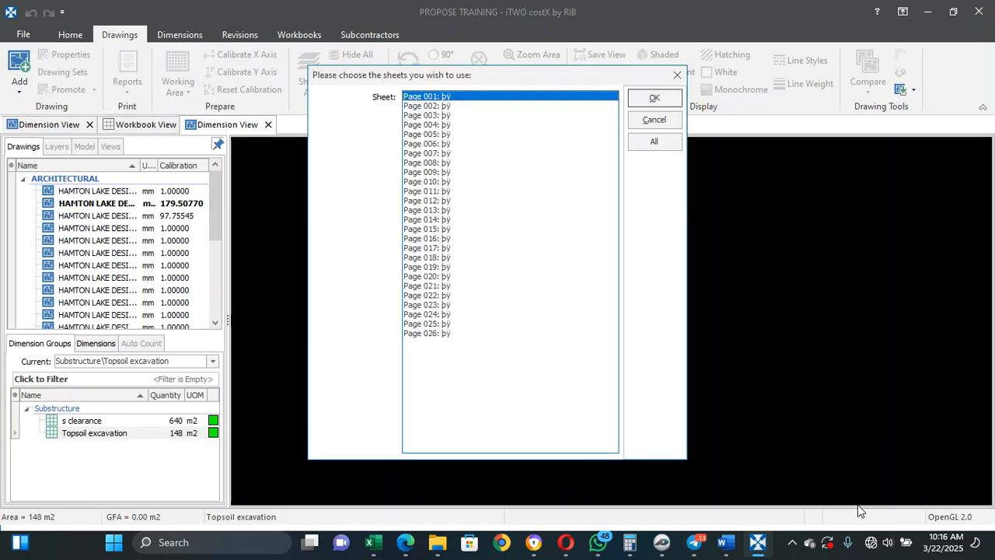
left_click(665, 142)
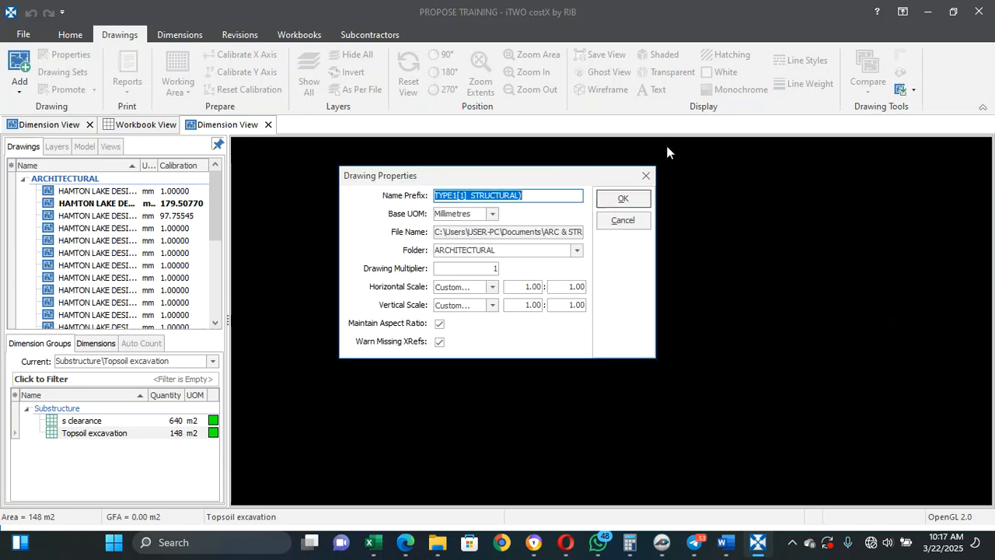
Step: File the imported sheets in a new STRUCTURAL drawing folder, keeping the name prefix and scale settings
left_click(507, 251)
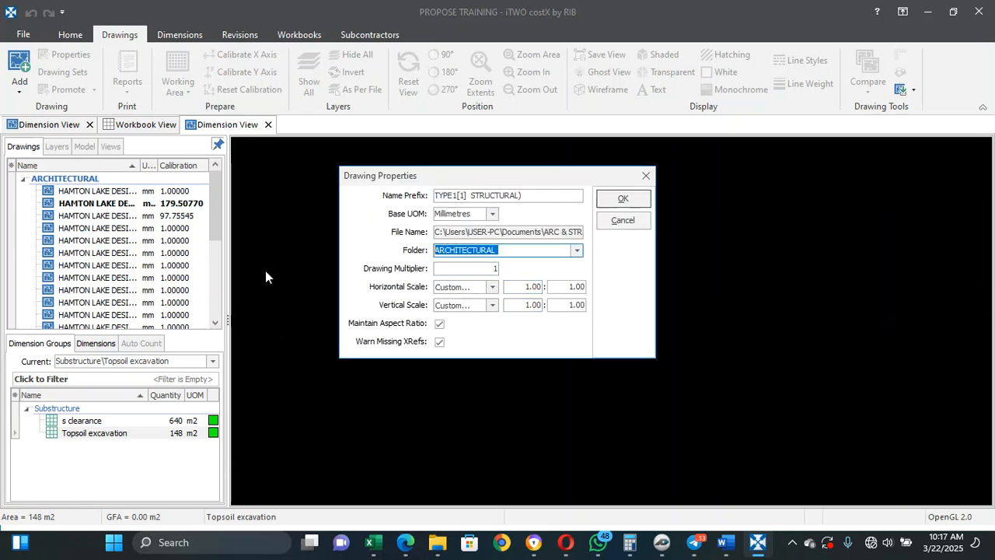
type("STRUCT")
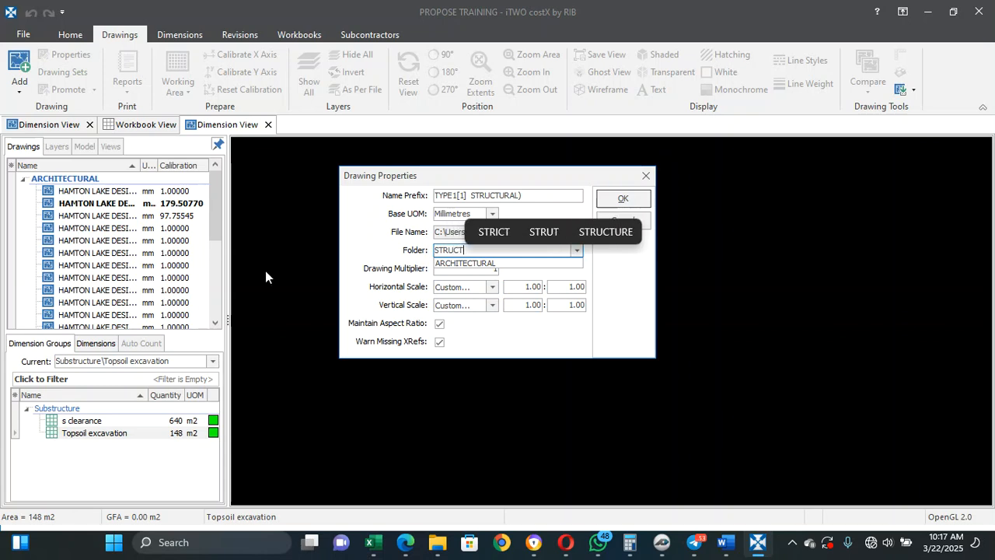
type("URAL")
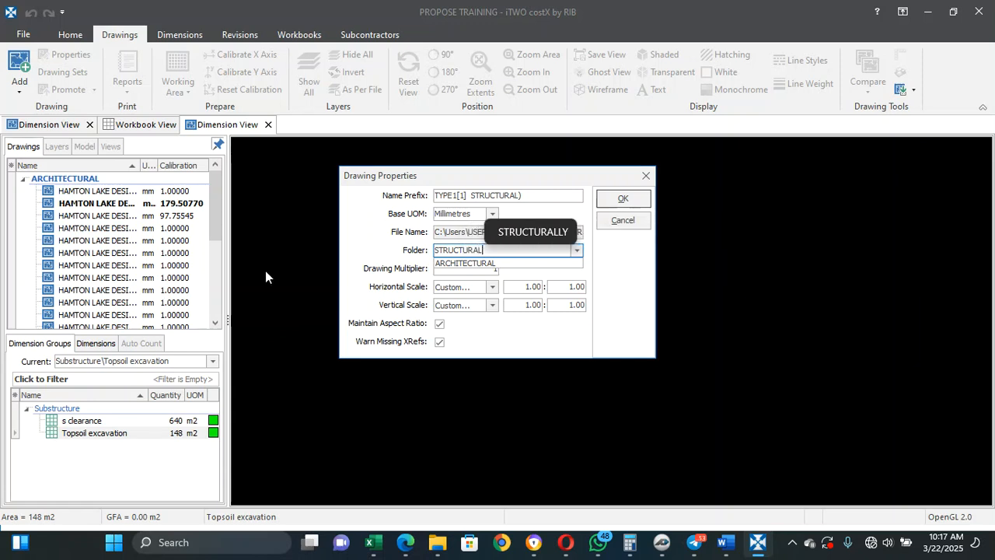
left_click(623, 201)
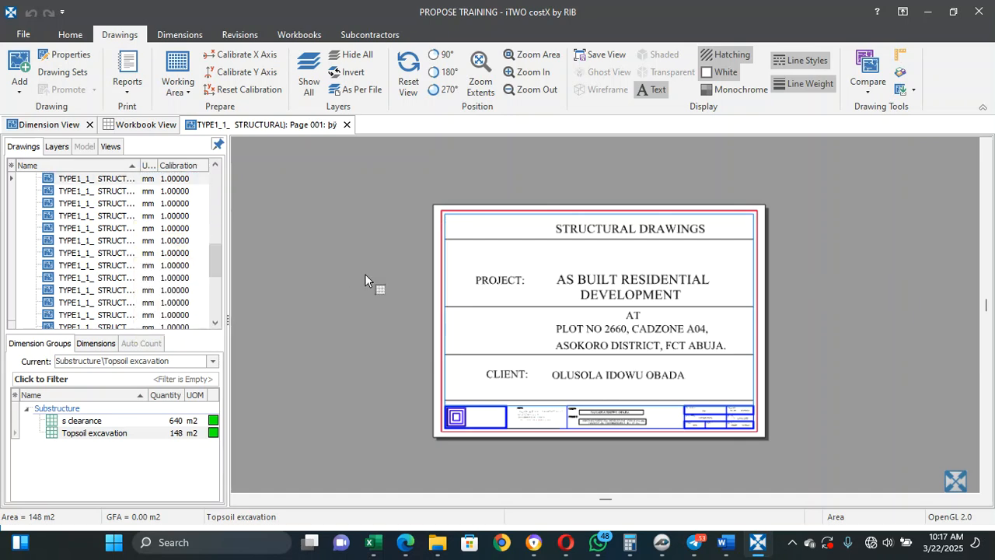
left_click(791, 543)
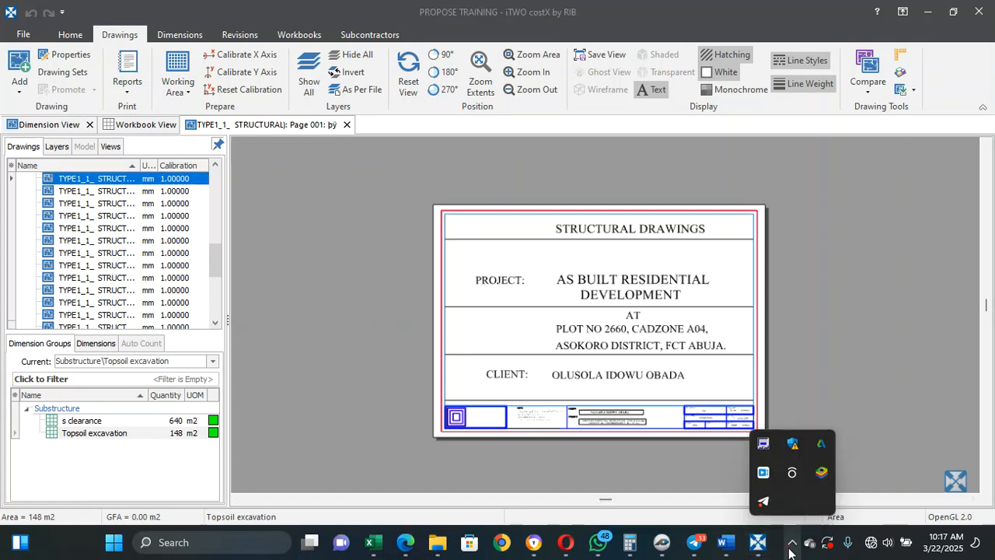
left_click(762, 442)
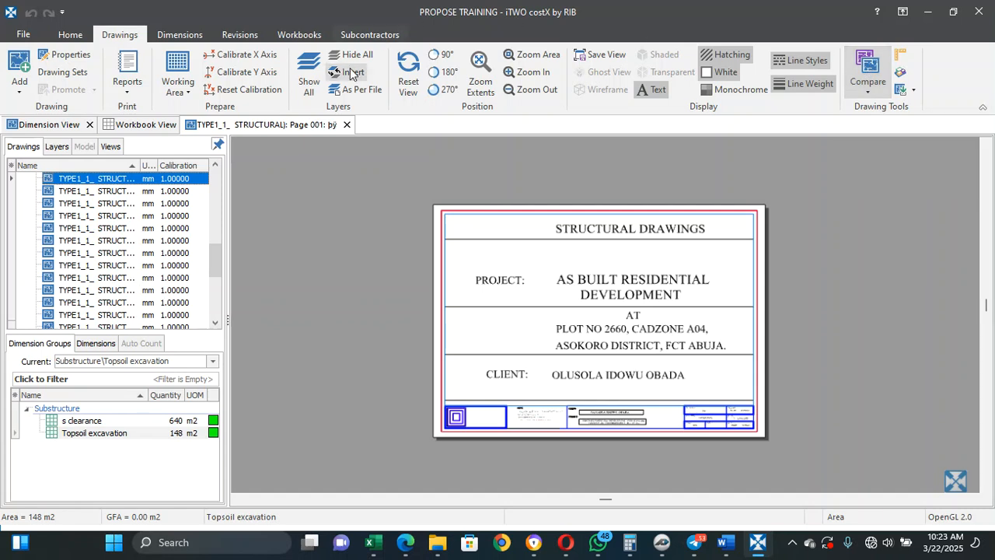
Step: Collapse the ARCHITECTURAL folder and open Page 003 of the structural drawings
scroll(151, 184, "up", 2)
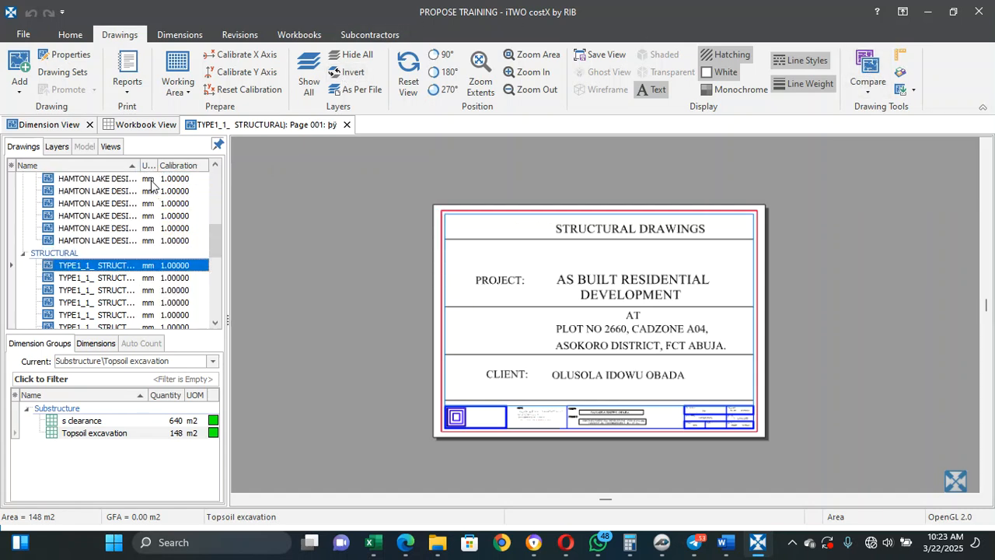
scroll(151, 184, "down", 2)
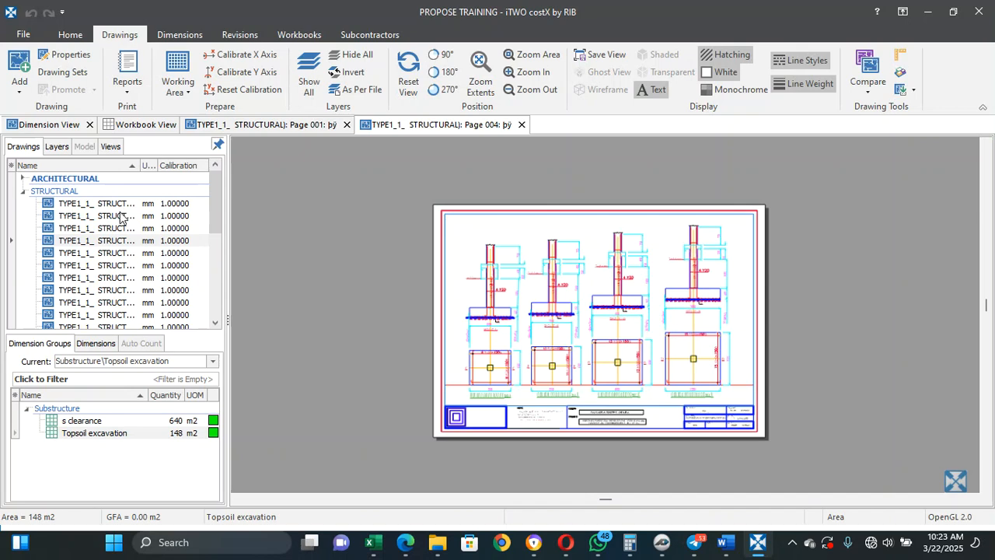
double_click(111, 224)
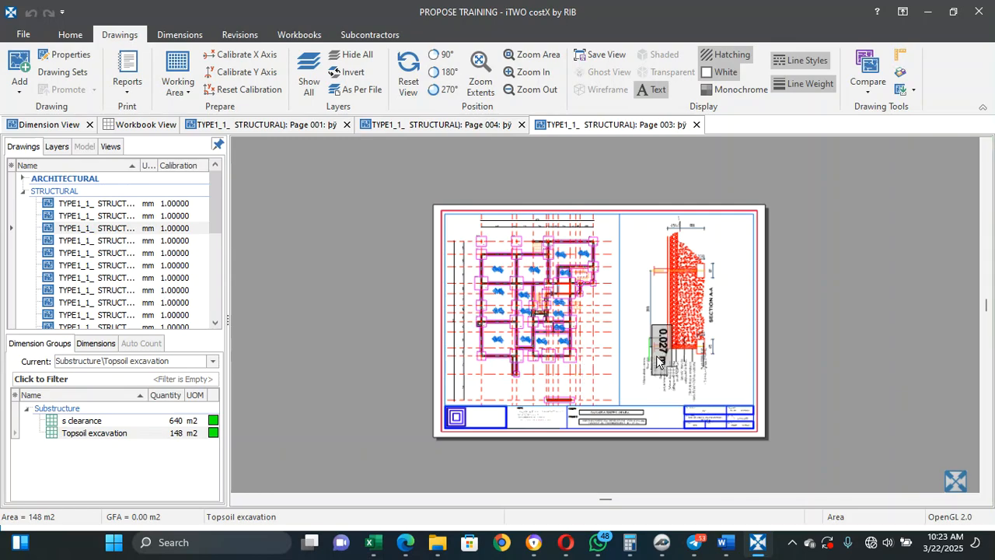
Step: Examine the foundation layout plan, its column bases and the Section A-A detail on Page 003
scroll(631, 315, "up", 4)
scroll(631, 315, "down", 2)
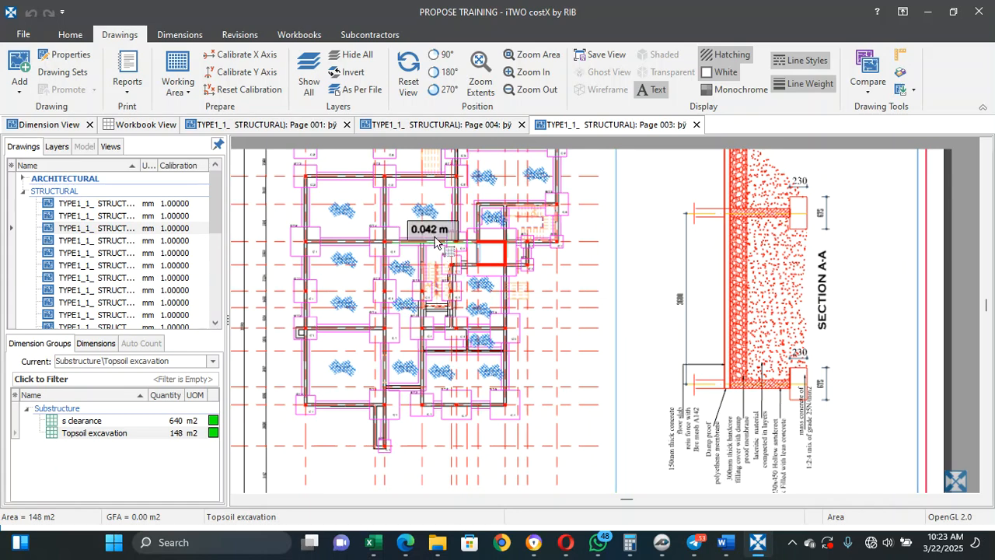
scroll(436, 243, "up", 2)
scroll(435, 243, "up", 1)
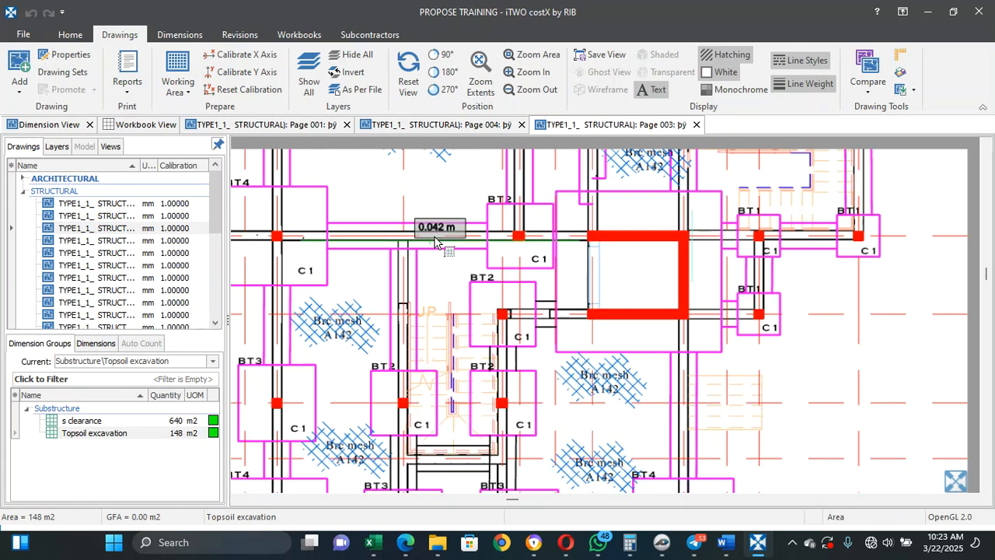
scroll(289, 232, "down", 4)
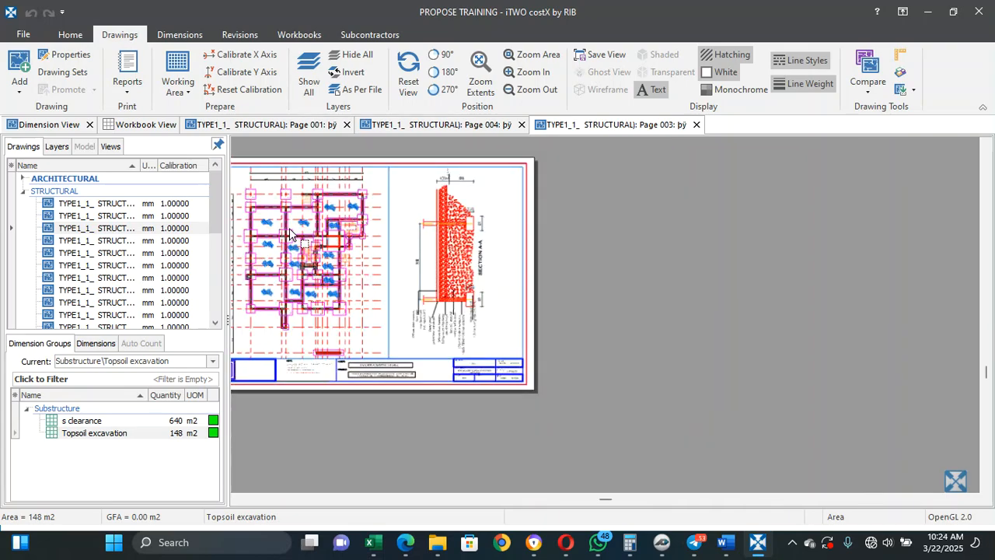
scroll(289, 232, "up", 4)
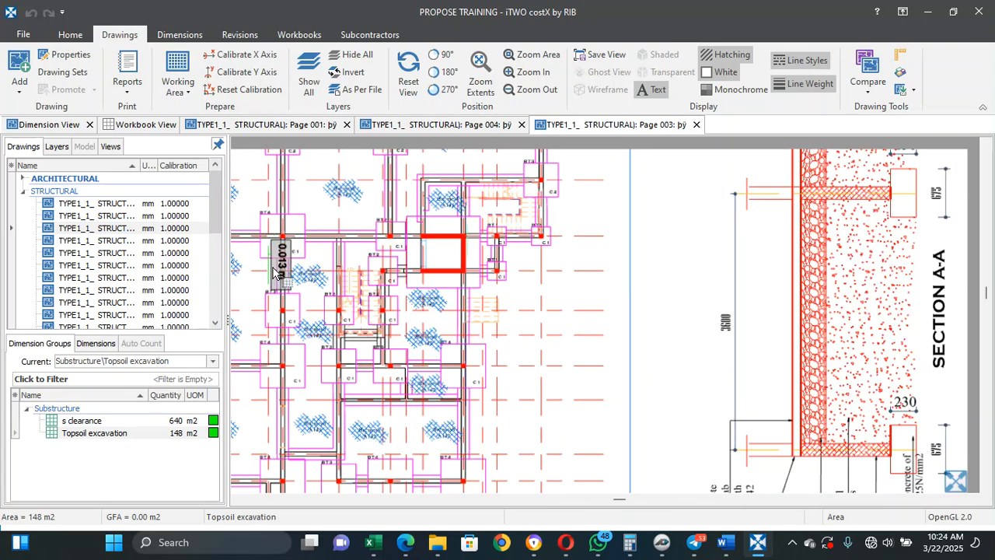
scroll(788, 296, "up", 3)
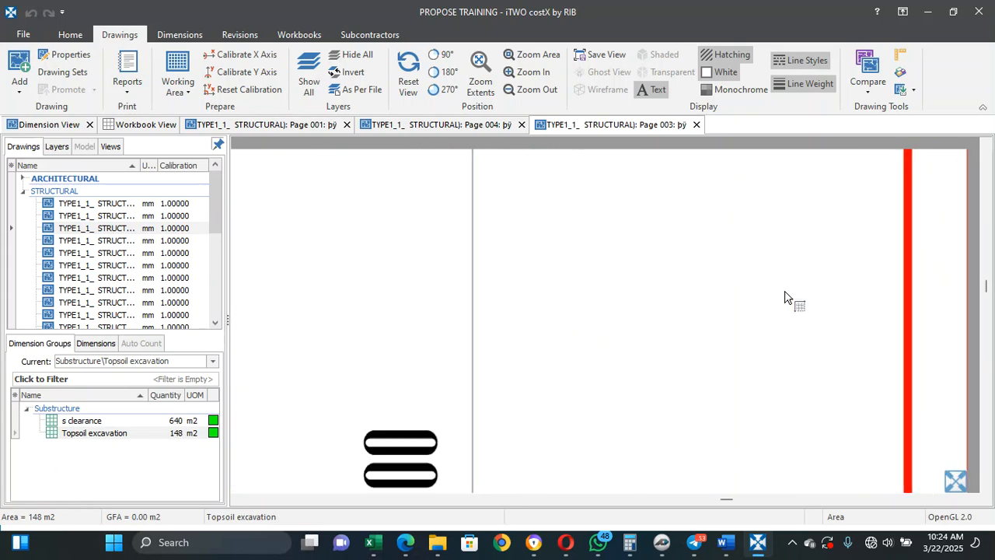
scroll(785, 297, "down", 2)
scroll(785, 297, "up", 6)
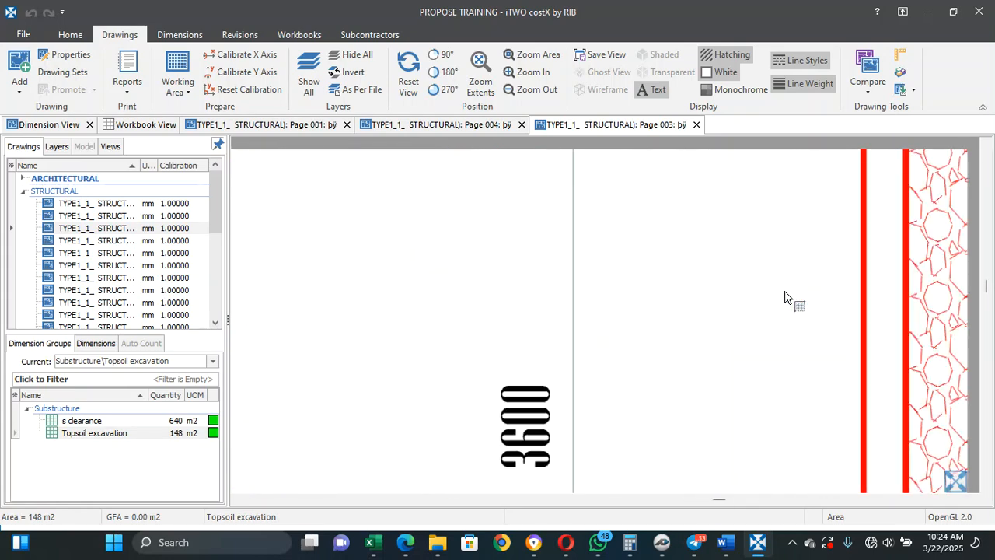
scroll(785, 296, "down", 8)
scroll(785, 297, "up", 3)
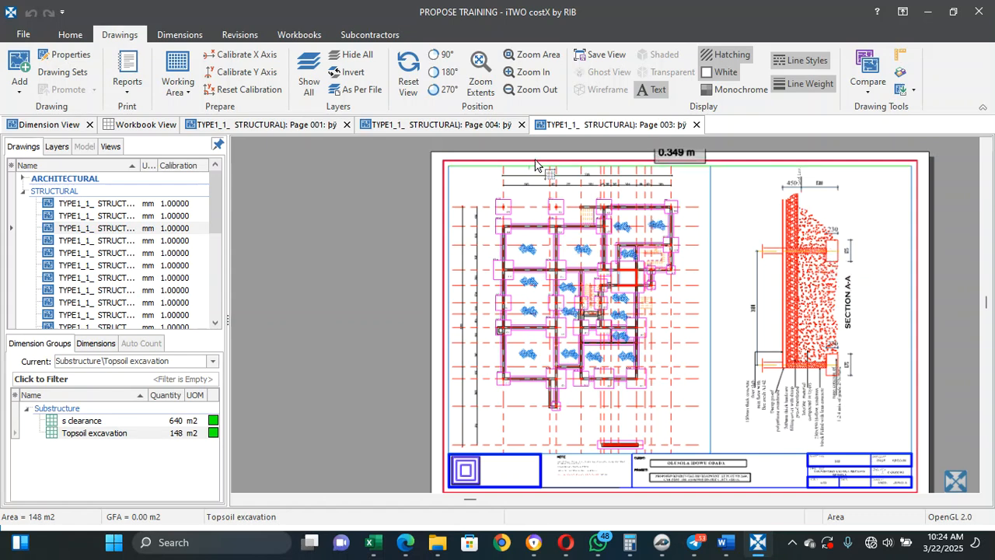
Step: Rotate the sheet 90° and read the foundation depth, footing sizes and layer notes in Section A-A
left_click(437, 54)
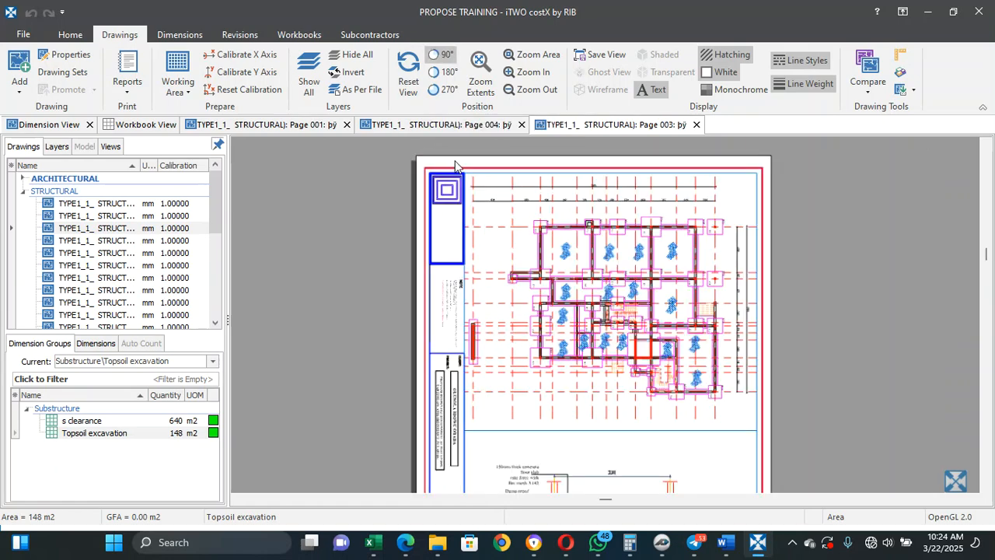
scroll(542, 369, "up", 3)
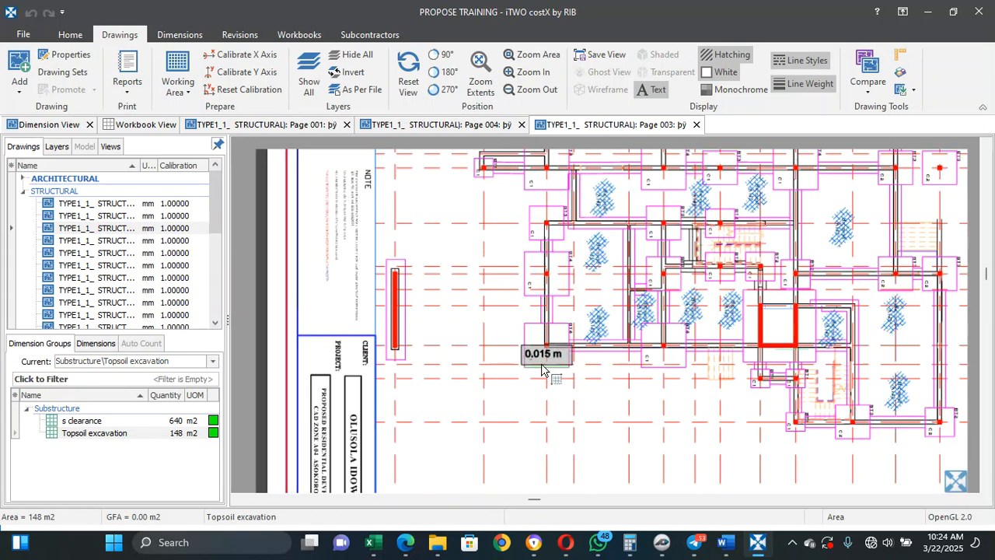
scroll(541, 369, "down", 5)
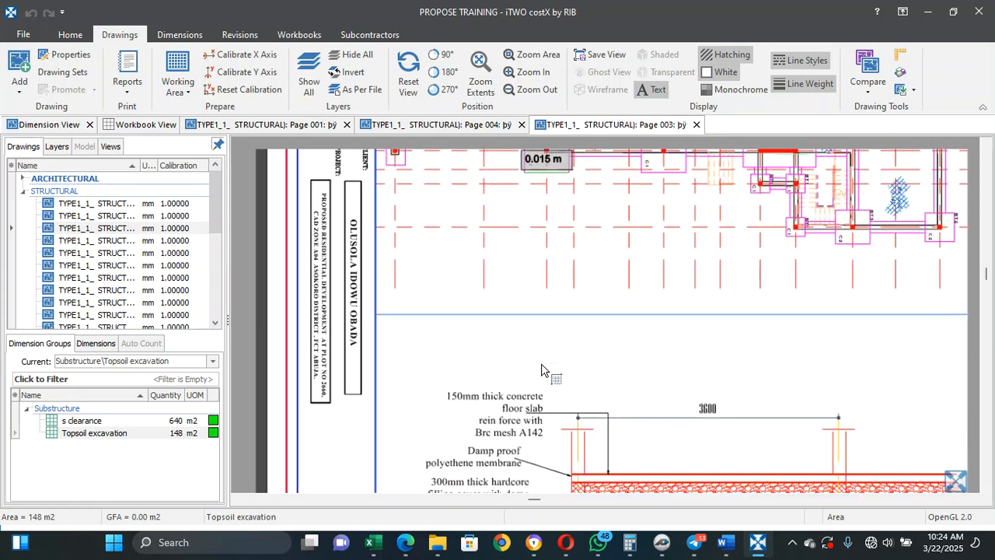
scroll(541, 369, "down", 3)
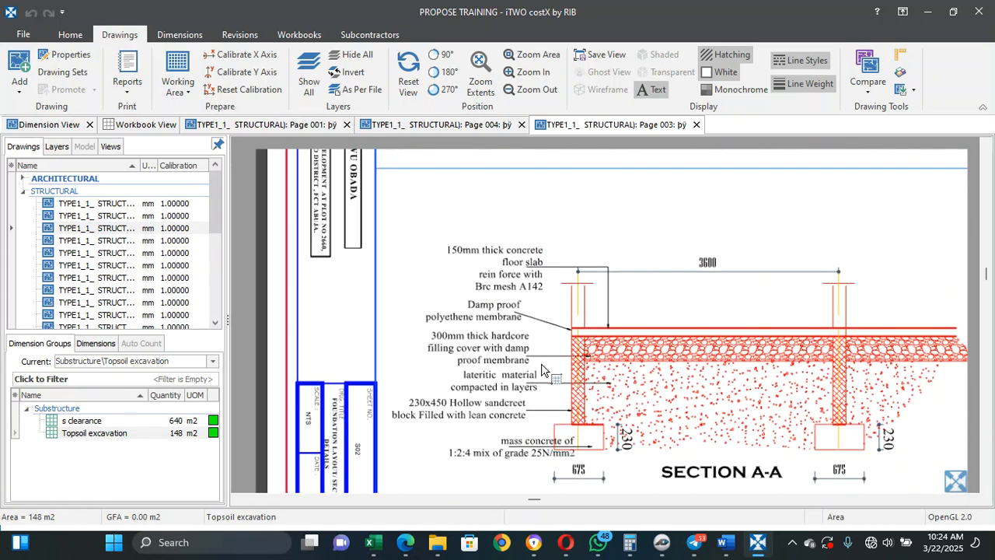
scroll(542, 369, "right", 5)
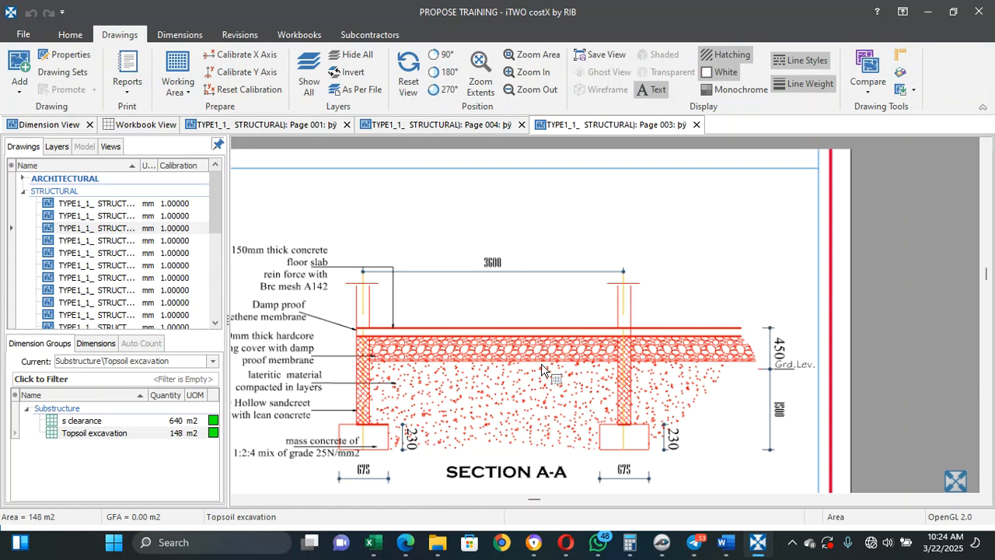
left_click(769, 366)
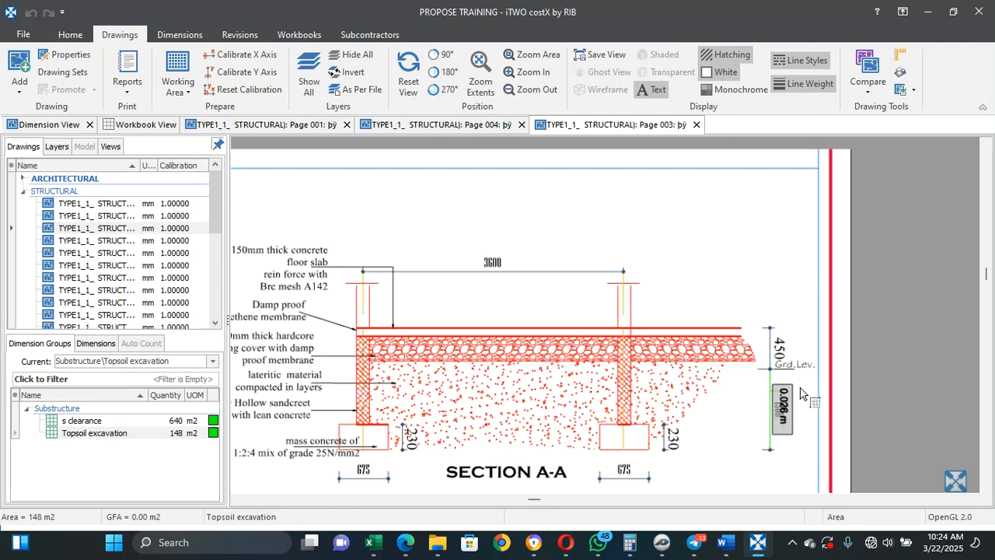
left_click(769, 450)
scroll(723, 446, "left", 10)
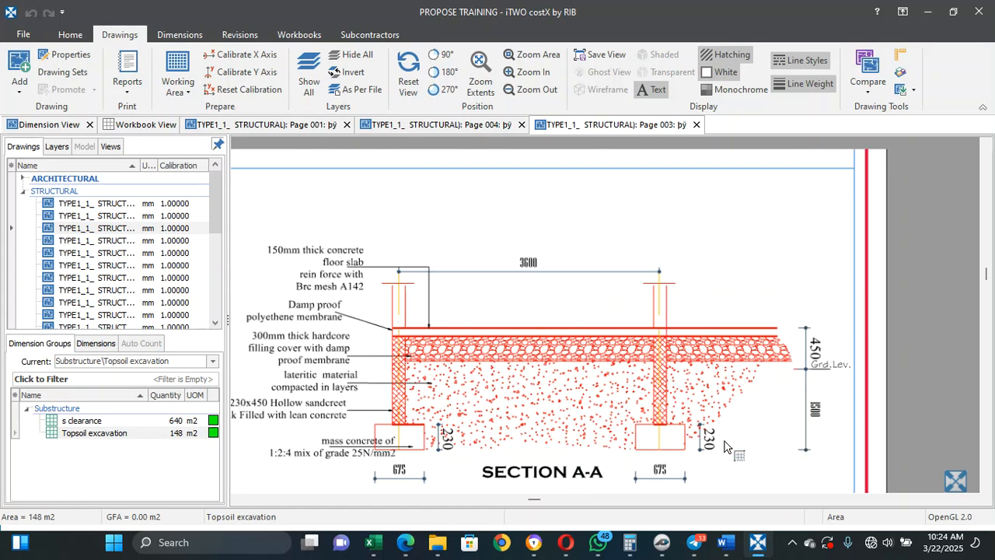
scroll(724, 446, "right", 7)
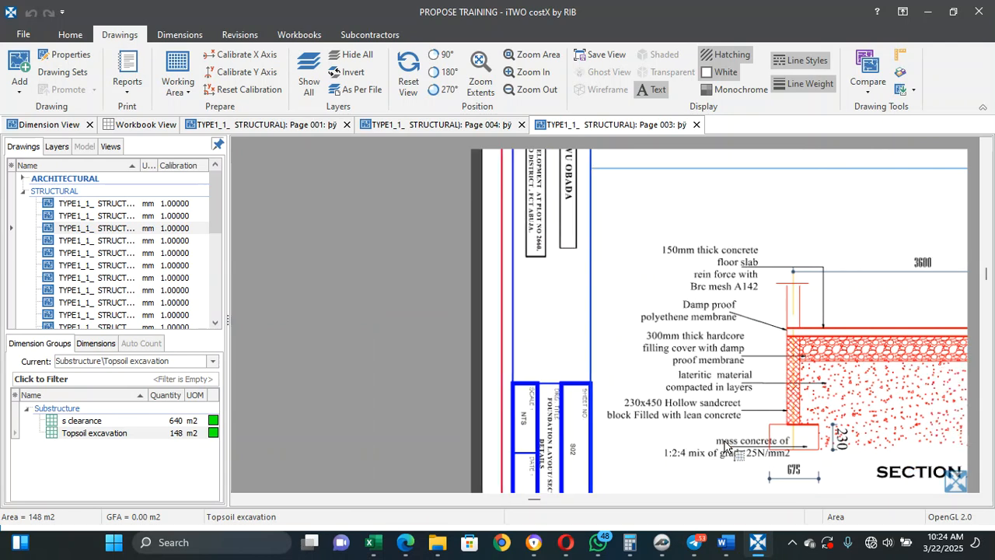
scroll(723, 446, "right", 2)
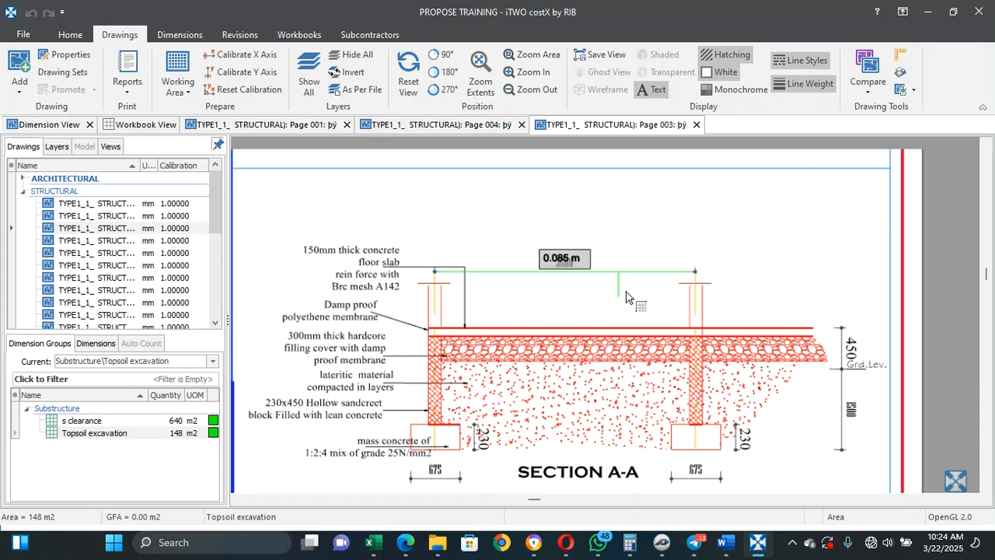
Step: Start an X-axis calibration by marking both ends of the 3659 grid dimension above the foundation plan
scroll(624, 297, "up", 3)
scroll(625, 297, "up", 10)
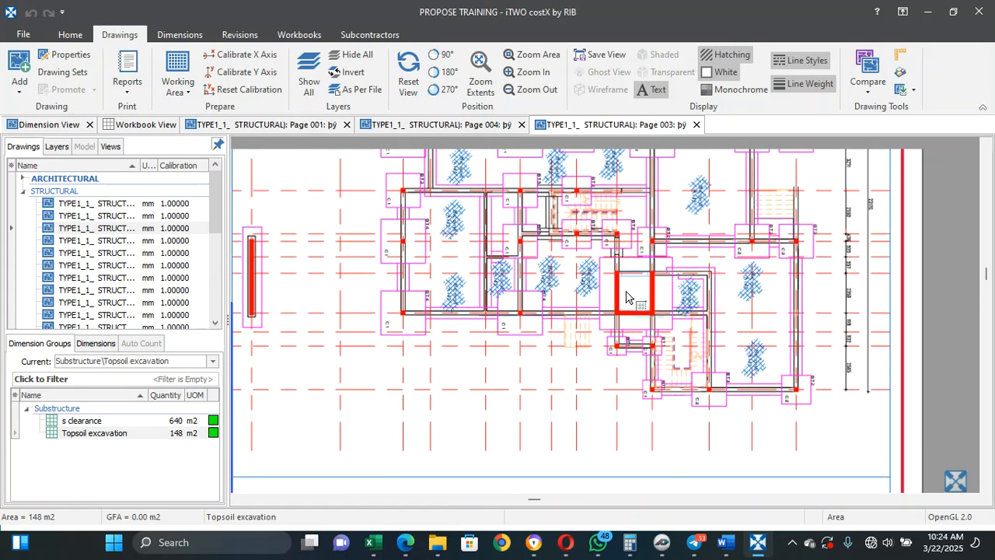
scroll(626, 297, "up", 8)
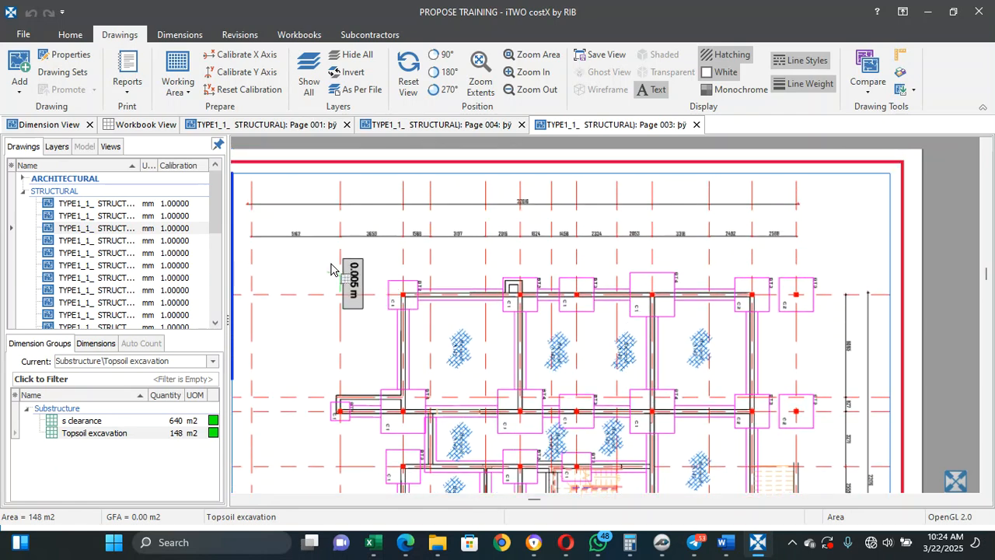
scroll(354, 239, "up", 3)
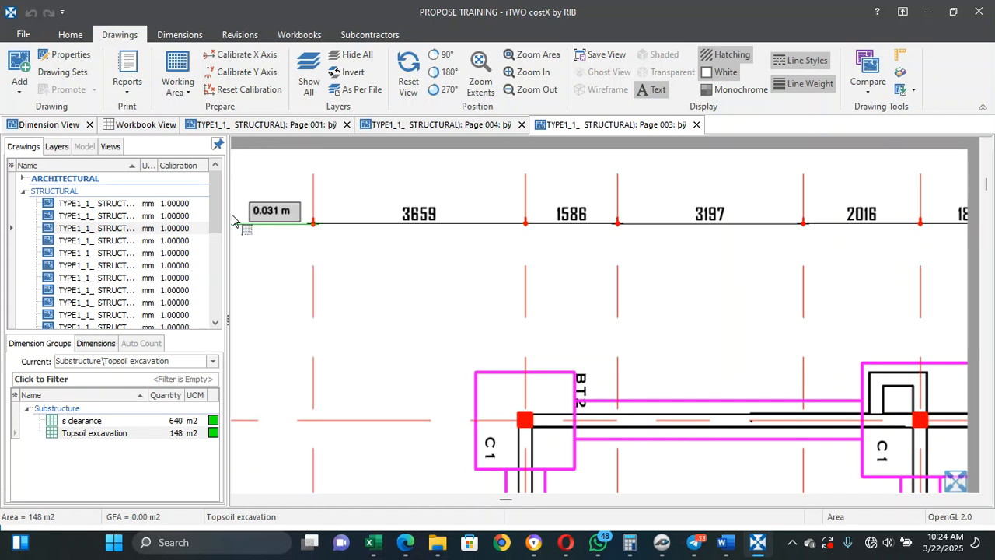
left_click(245, 54)
scroll(323, 240, "up", 3)
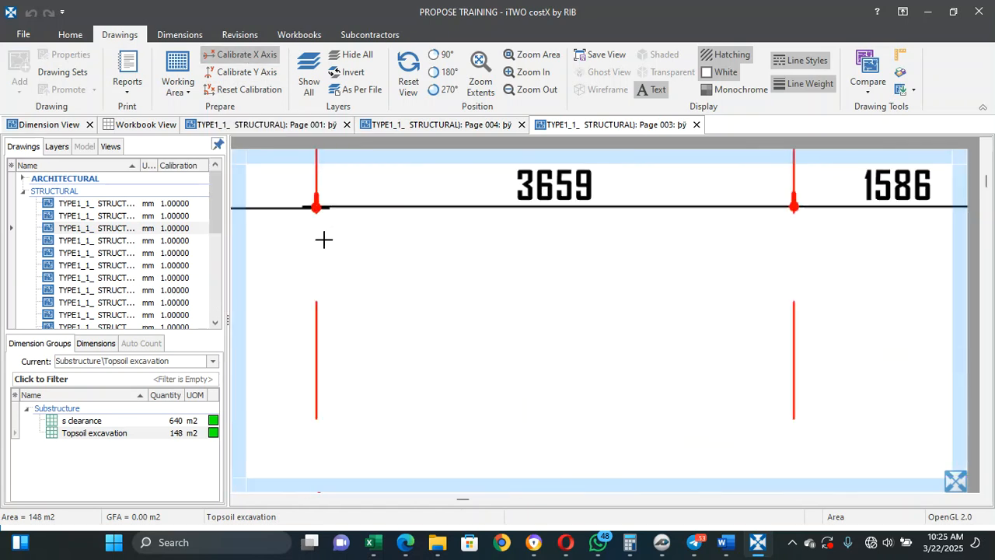
scroll(326, 221, "down", 1)
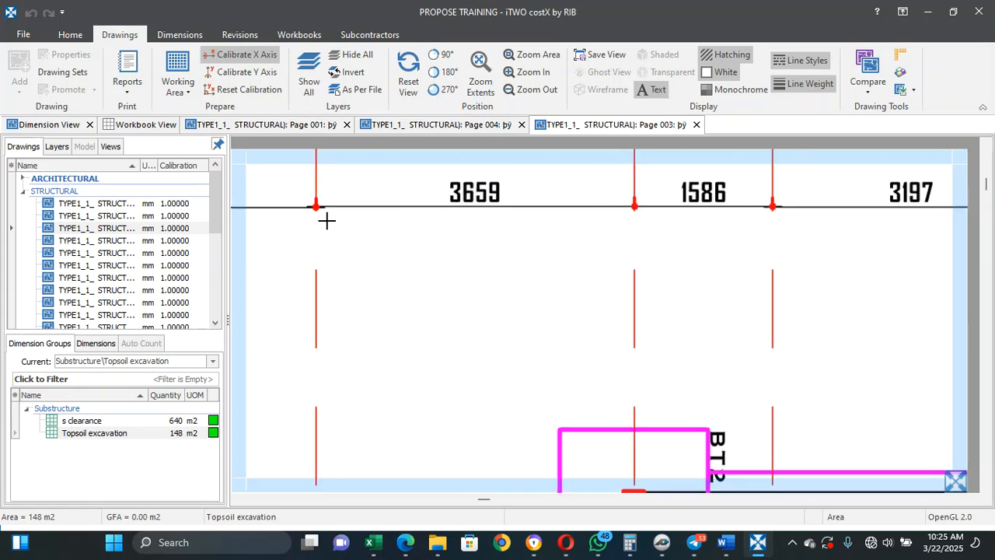
left_click(326, 217)
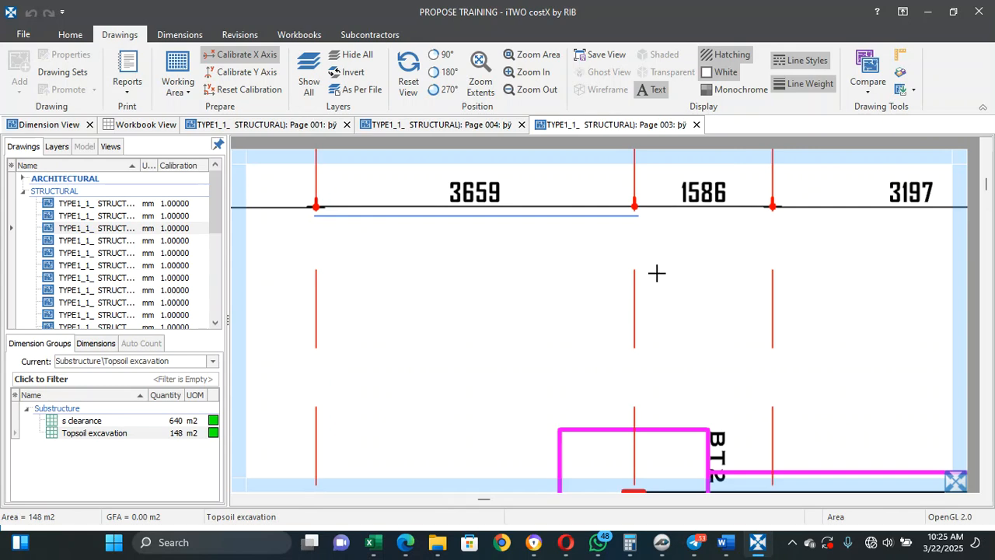
left_click(657, 273)
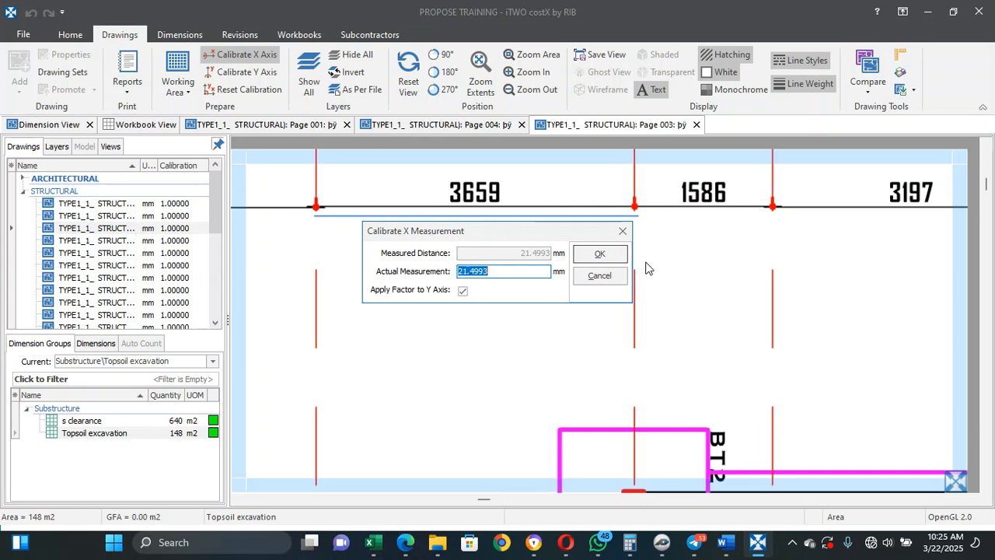
Step: Set the actual measurement to 3659 mm and apply the calibration factor to the Y axis as well
type("369")
key("BackSpace")
type("59")
left_click(618, 261)
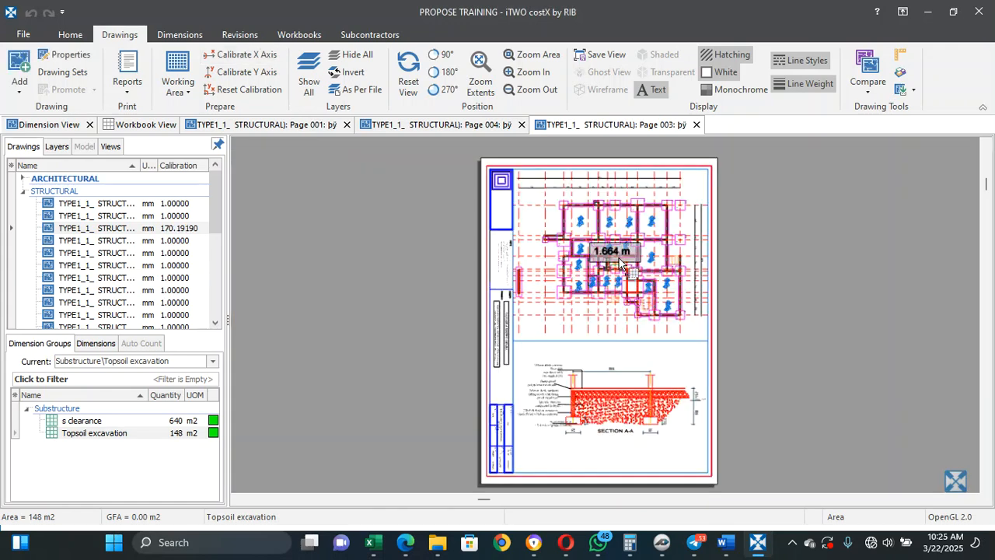
scroll(670, 223, "up", 4)
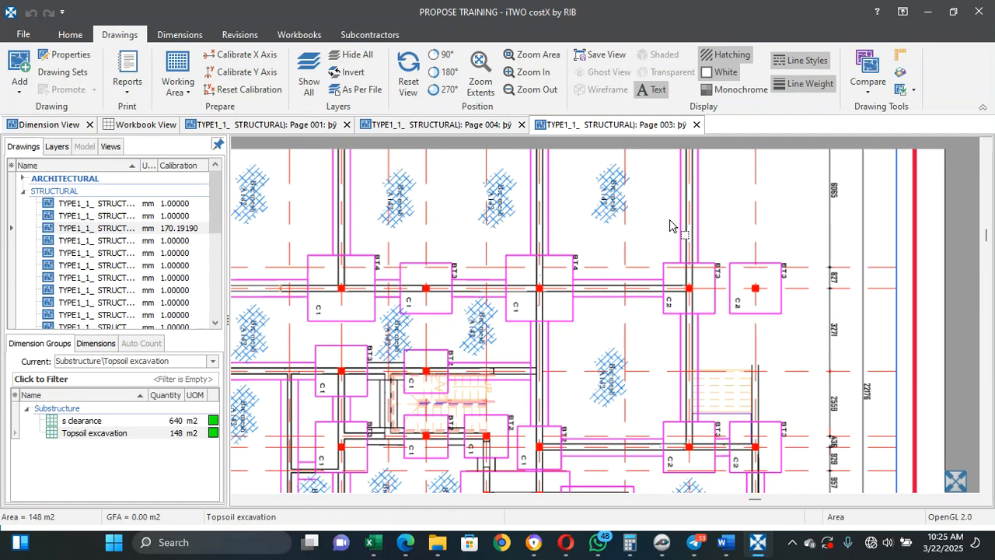
scroll(670, 223, "down", 3)
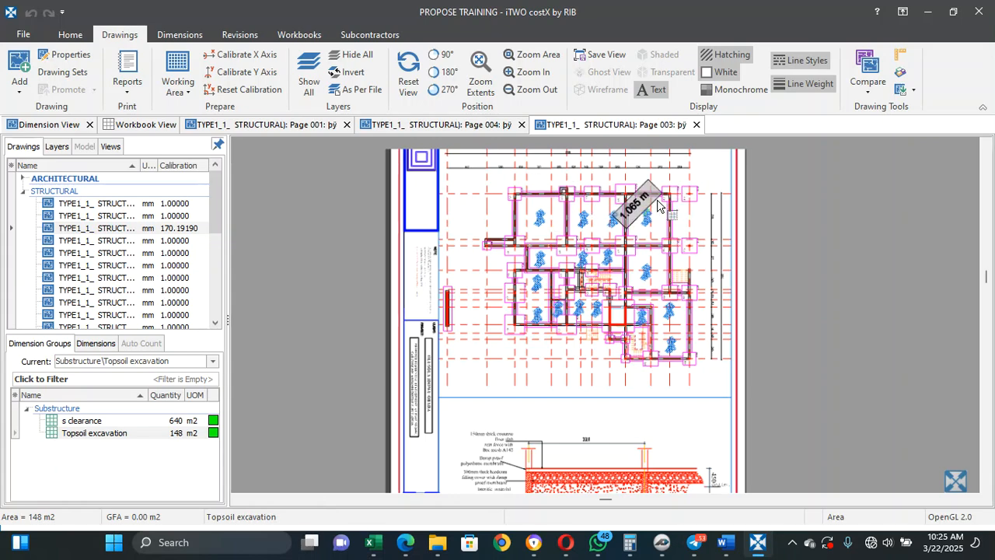
Step: Examine the calibrated foundation layout plan, its grid dimensions and the Section A-A trench and footing detail on Page 003
scroll(658, 206, "up", 4)
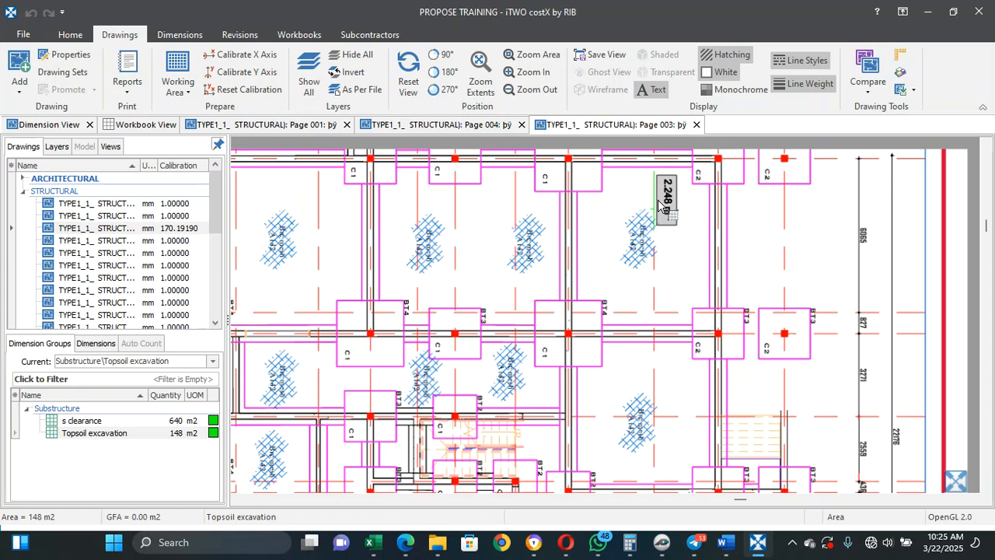
scroll(657, 201, "down", 3)
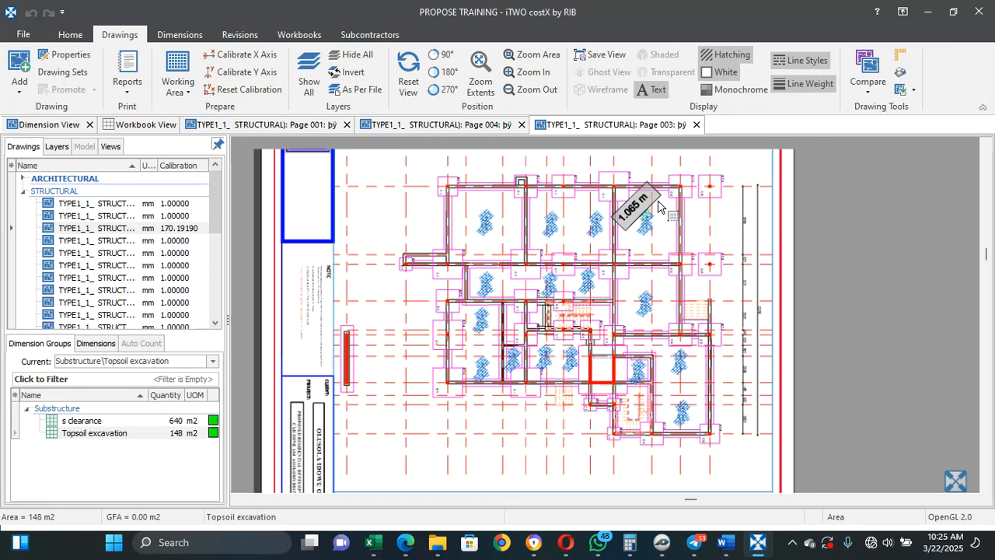
scroll(653, 308, "down", 5)
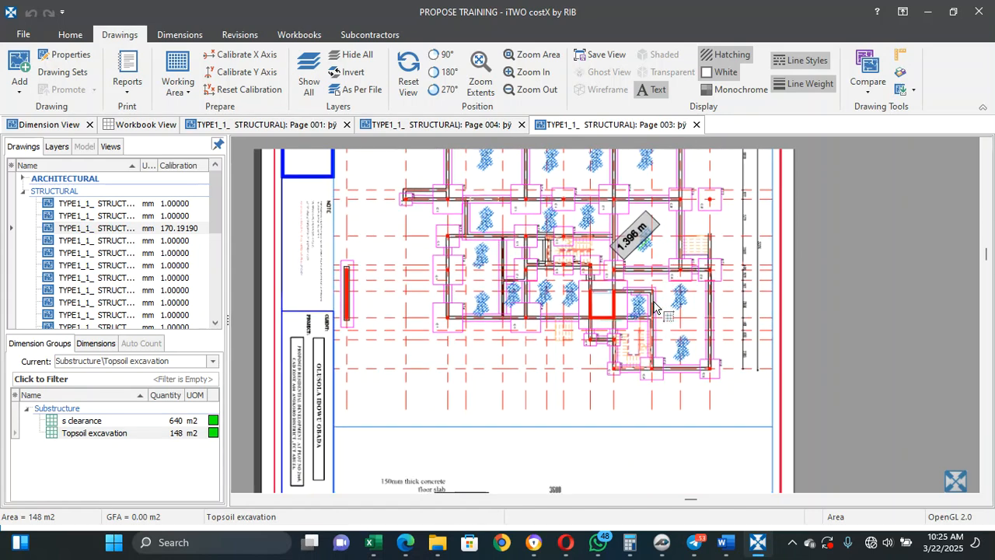
scroll(654, 308, "down", 2)
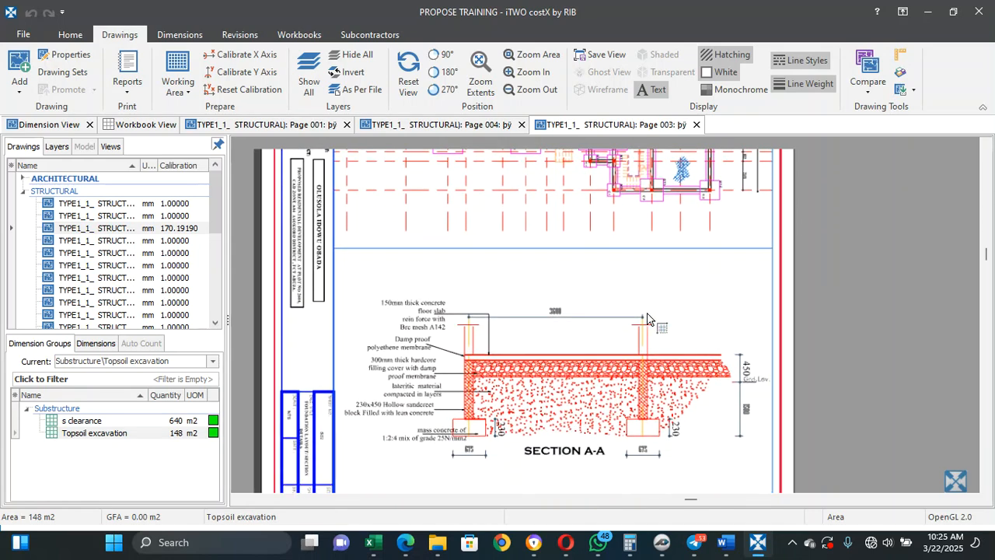
scroll(604, 365, "up", 1)
scroll(604, 366, "down", 1)
scroll(604, 365, "up", 1)
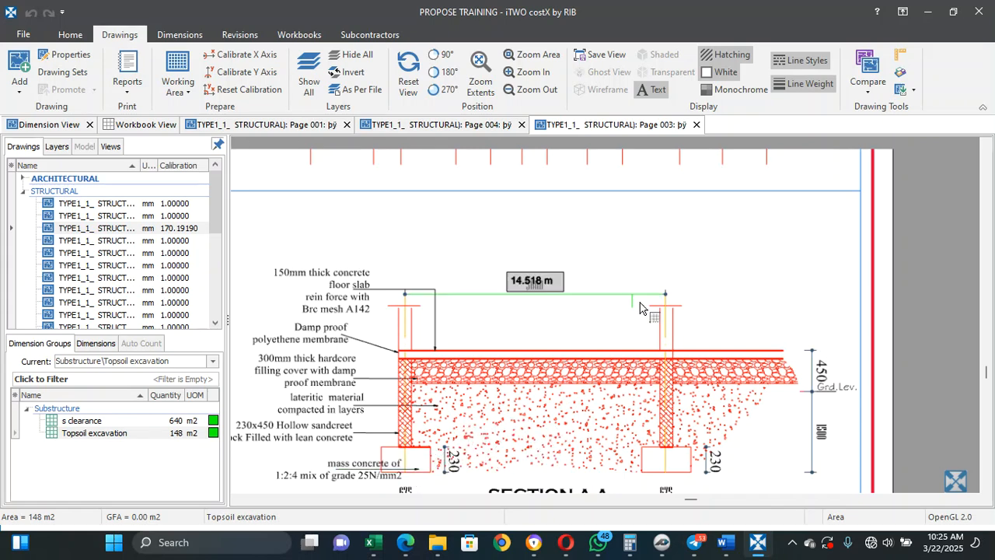
scroll(513, 303, "down", 5)
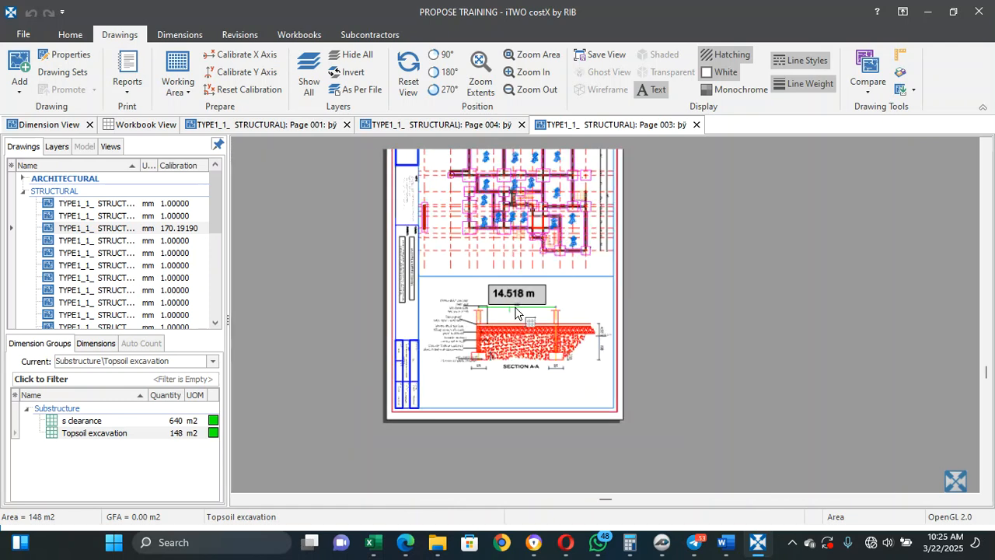
scroll(519, 194, "up", 3)
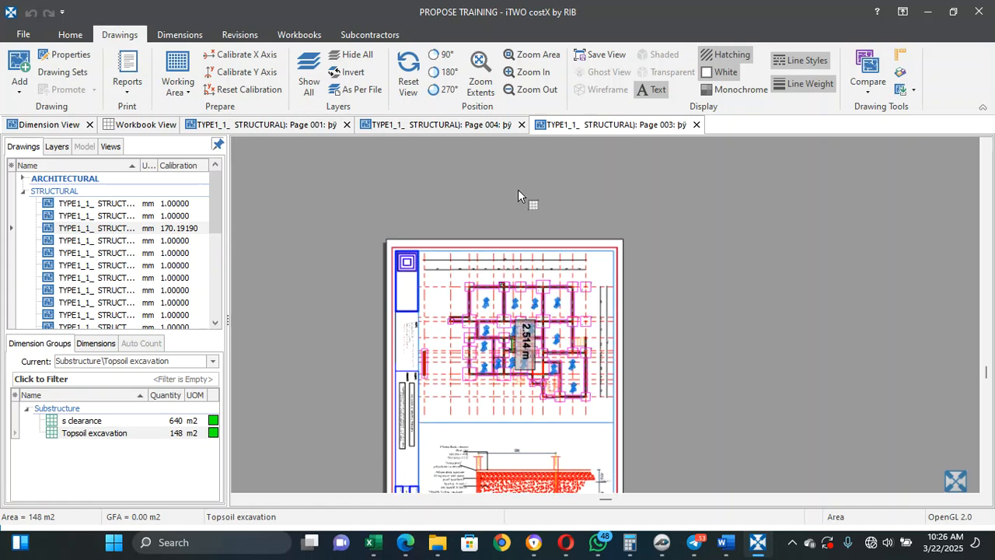
scroll(540, 300, "up", 2)
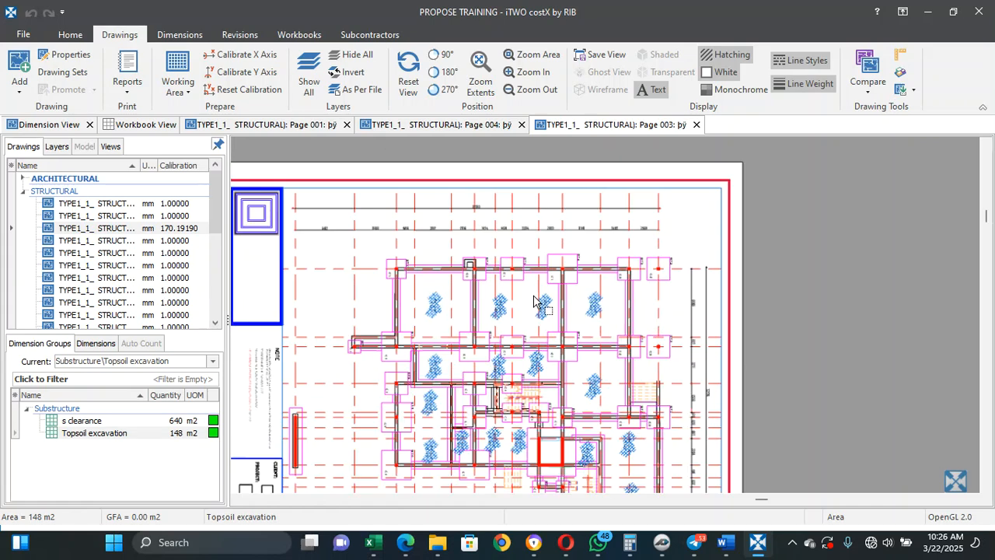
scroll(533, 301, "up", 1)
scroll(534, 302, "down", 1)
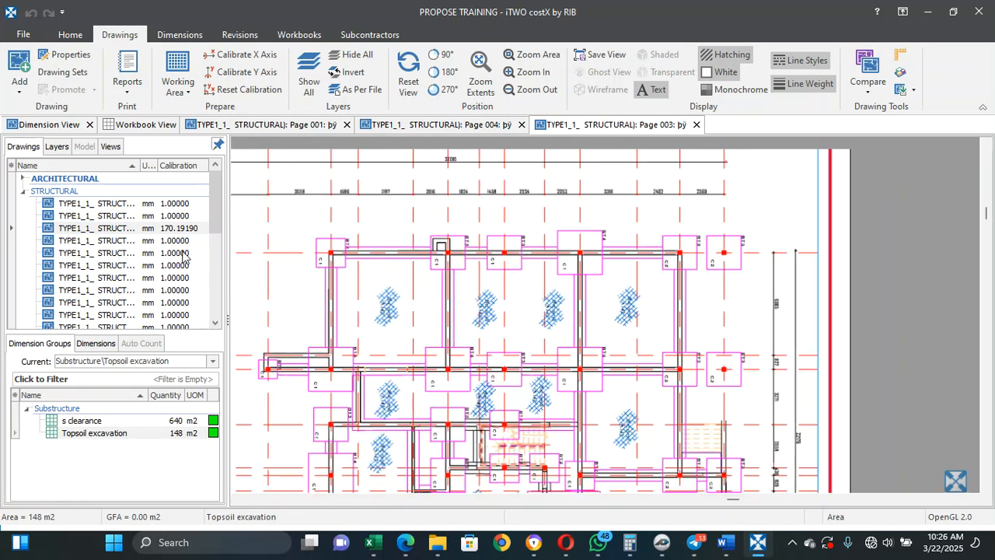
Step: Start a new dimension group in the Substructure folder and name it "Exacavation Trench"
left_click(179, 35)
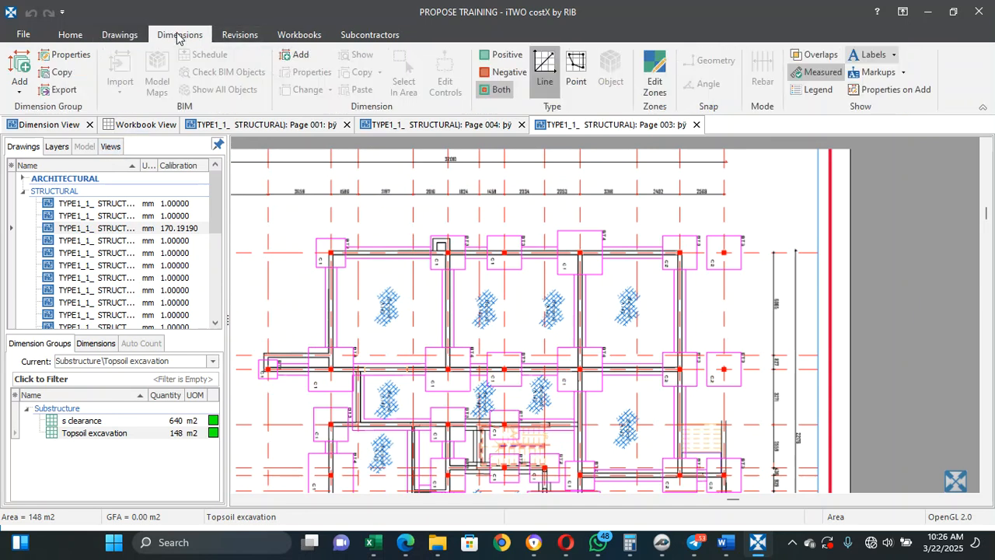
left_click(27, 64)
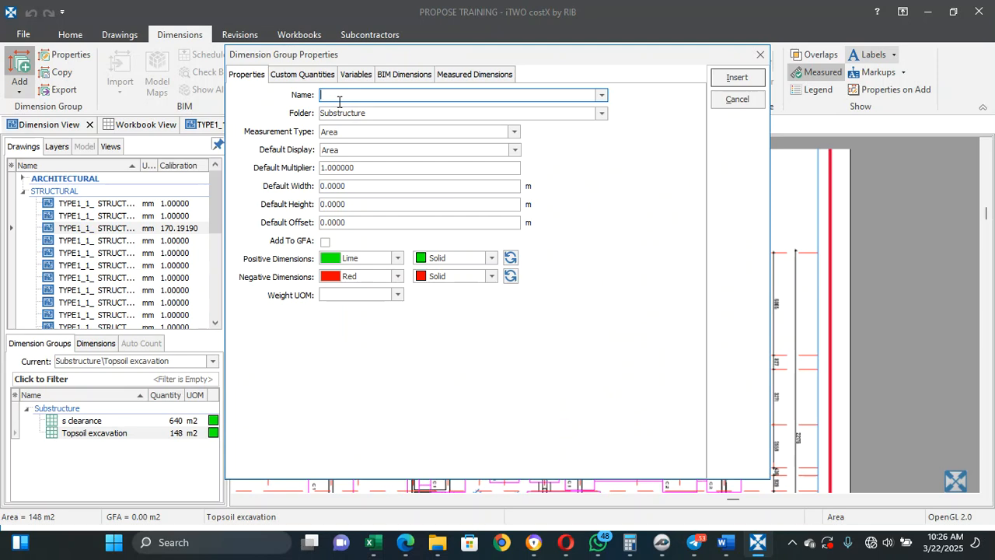
type("E")
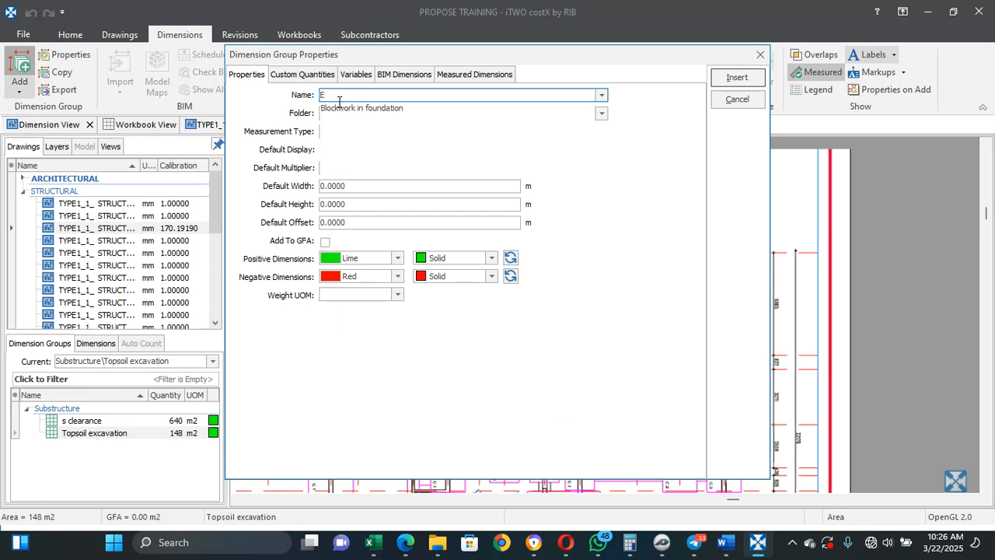
type("xaca")
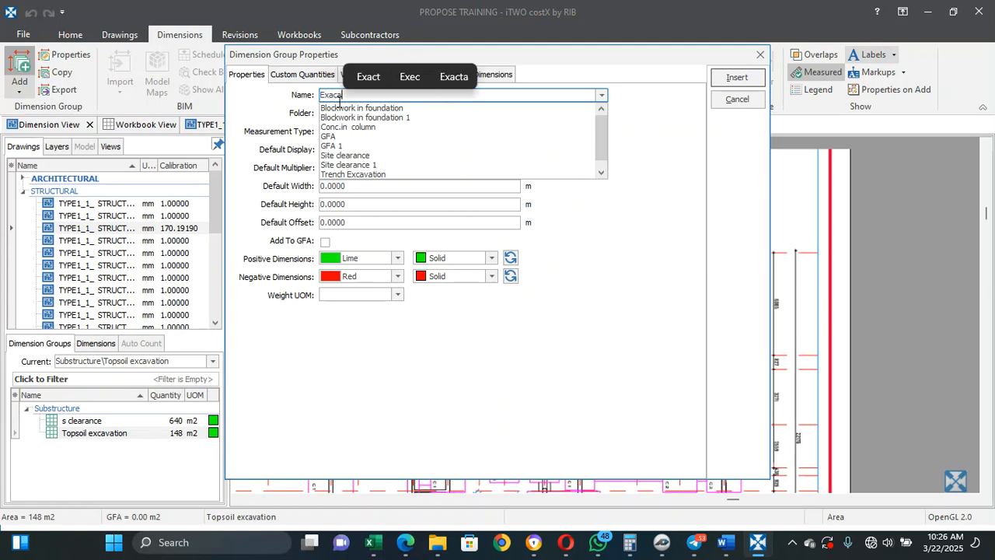
type("va")
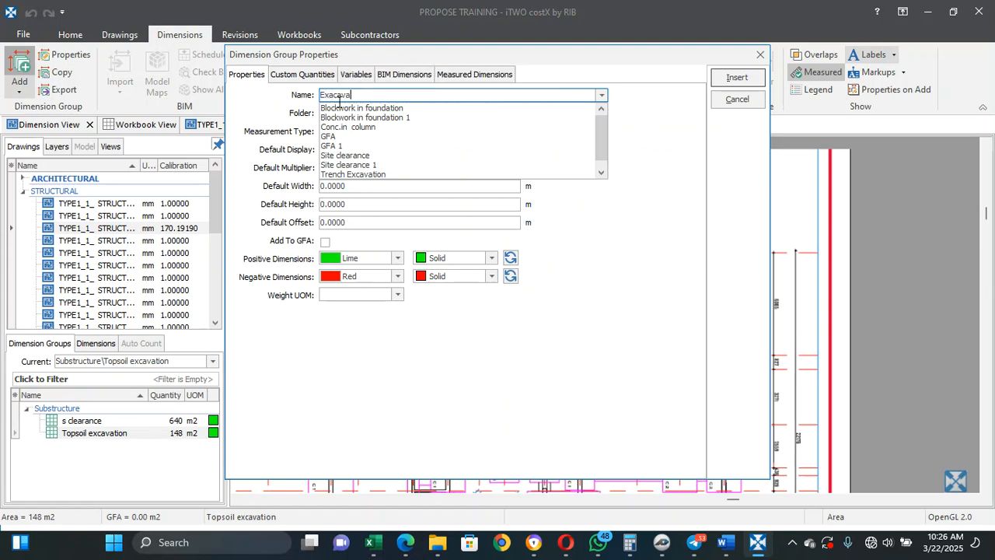
type("tion Trench")
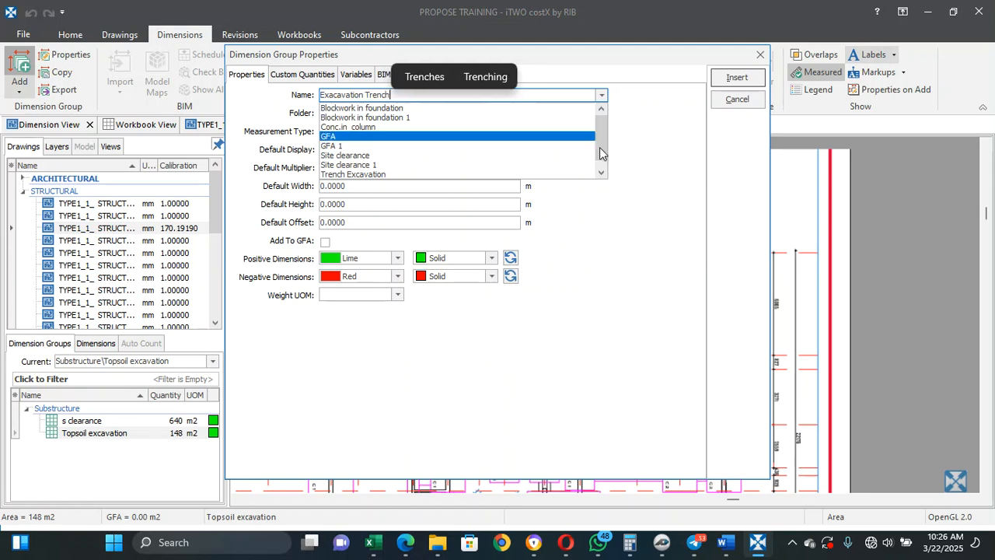
left_click(636, 170)
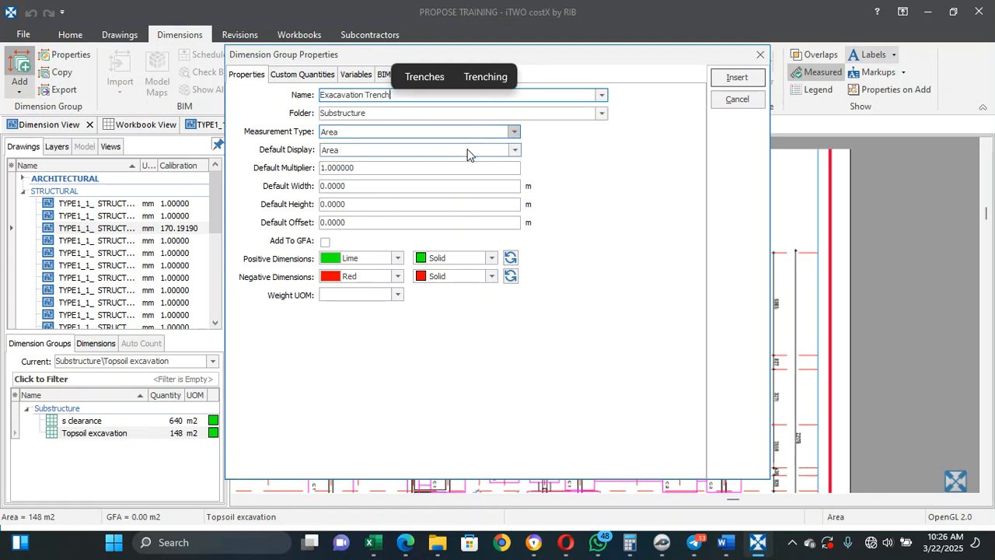
Step: Set the new group's default display to Volume, keep Area as its measurement type, and insert the group
left_click(515, 150)
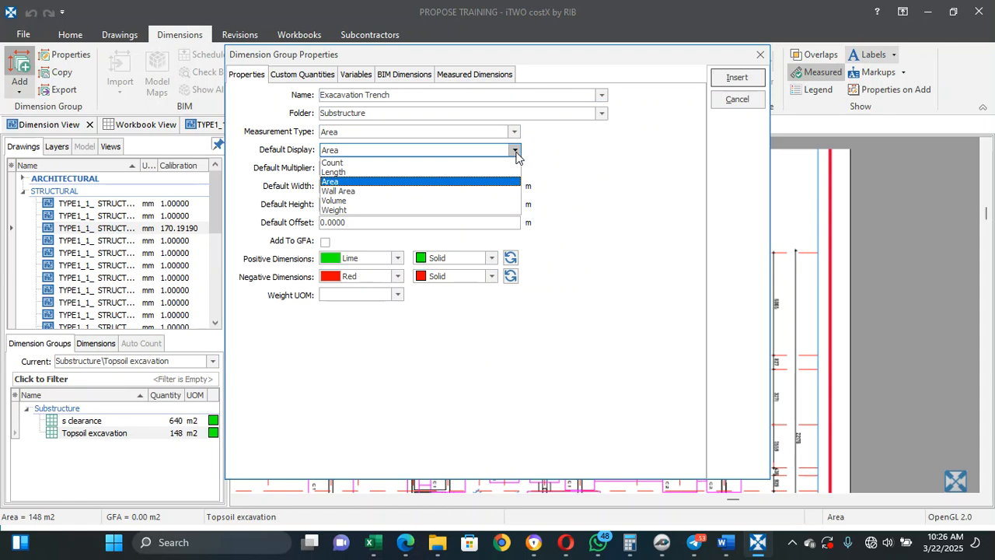
left_click(498, 134)
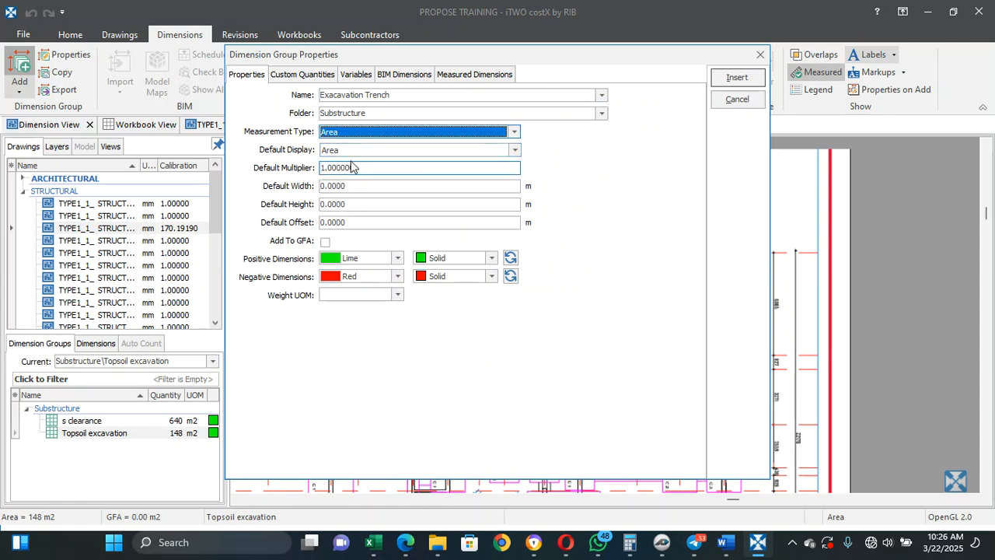
left_click(515, 150)
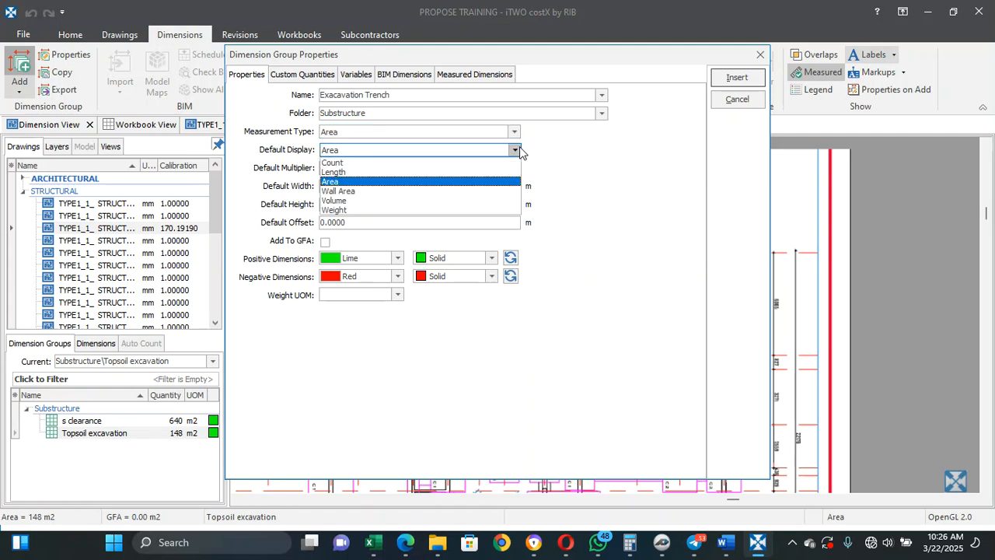
left_click(362, 204)
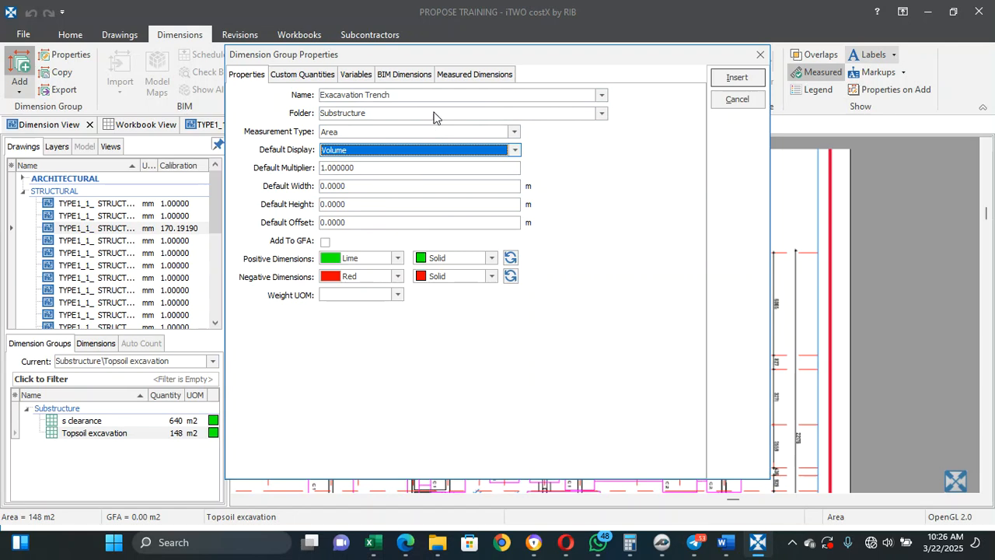
left_click(315, 76)
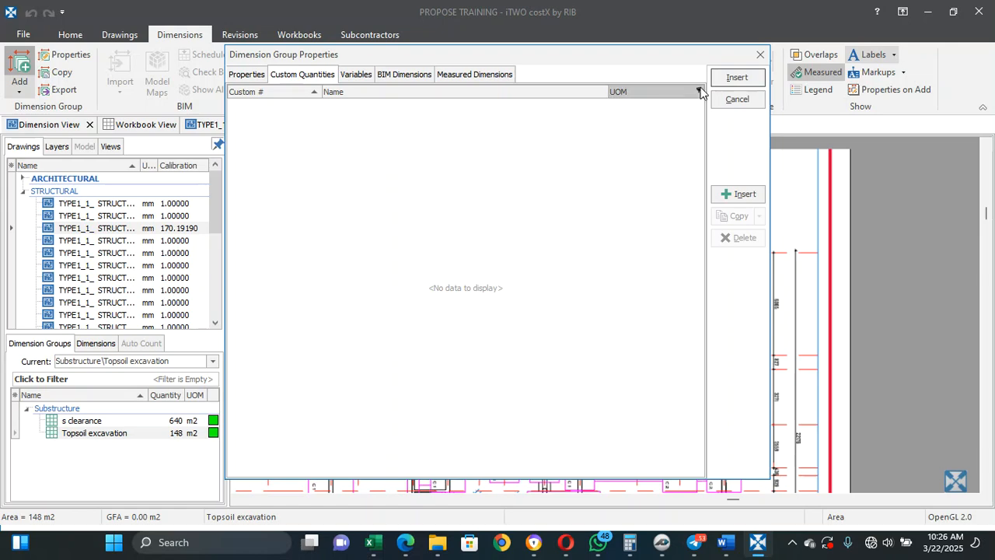
left_click(722, 80)
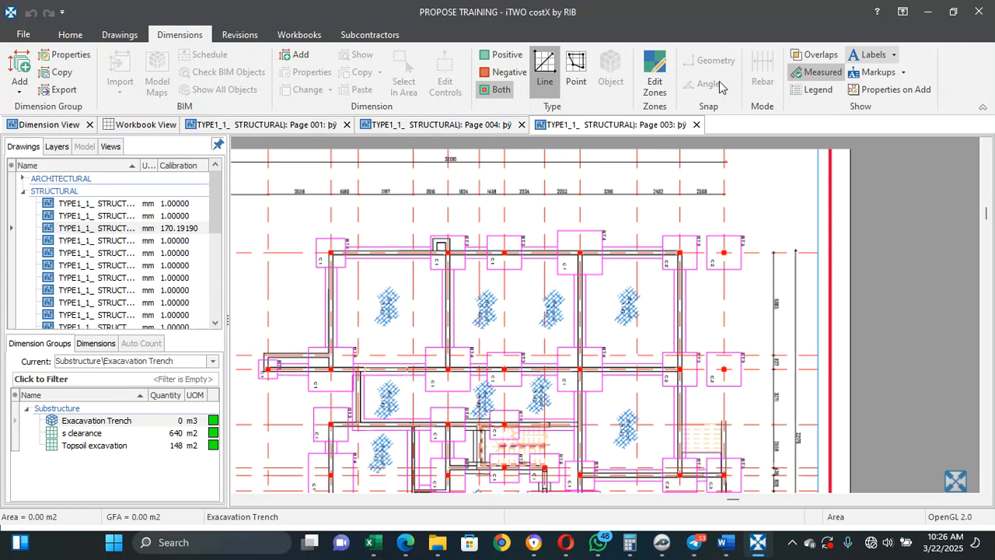
left_click(96, 422)
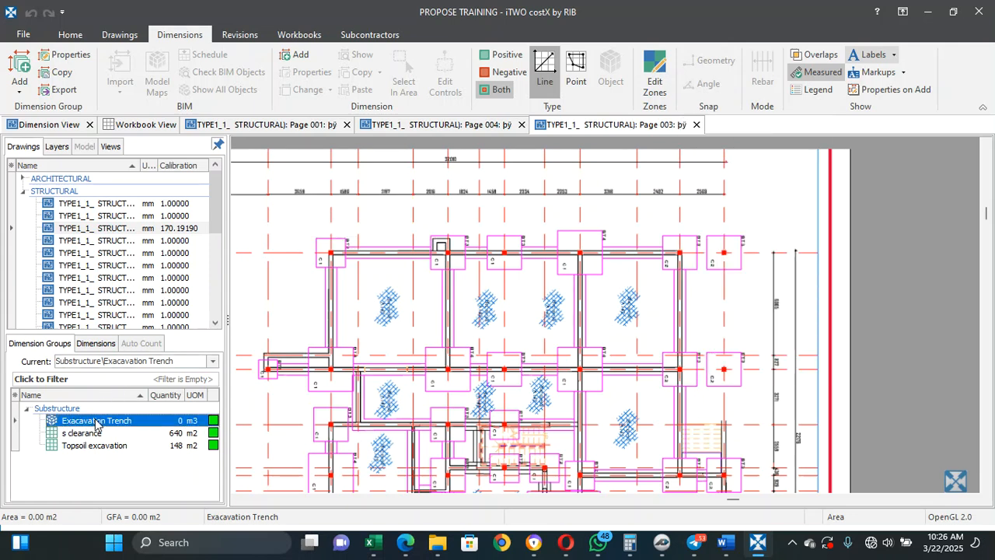
right_click(97, 422)
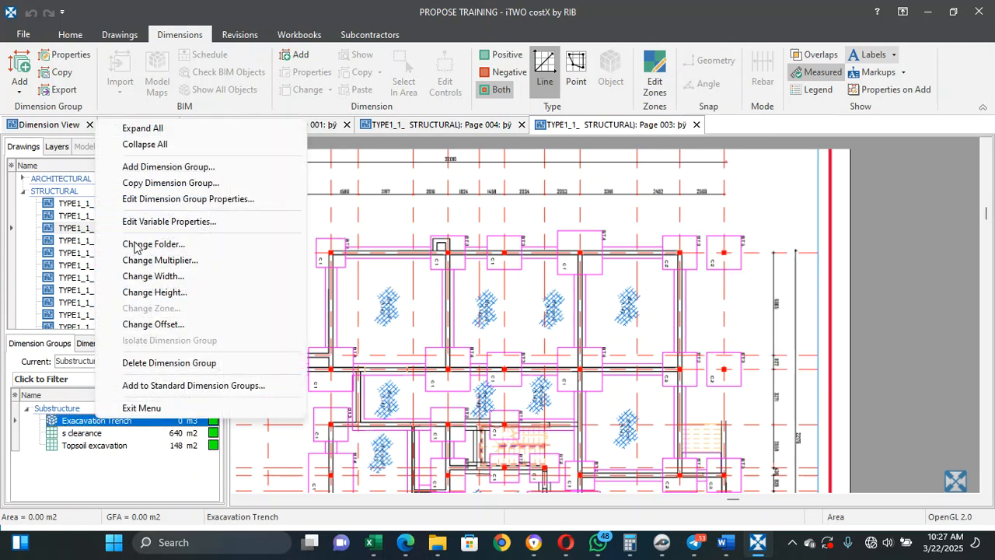
right_click(84, 426)
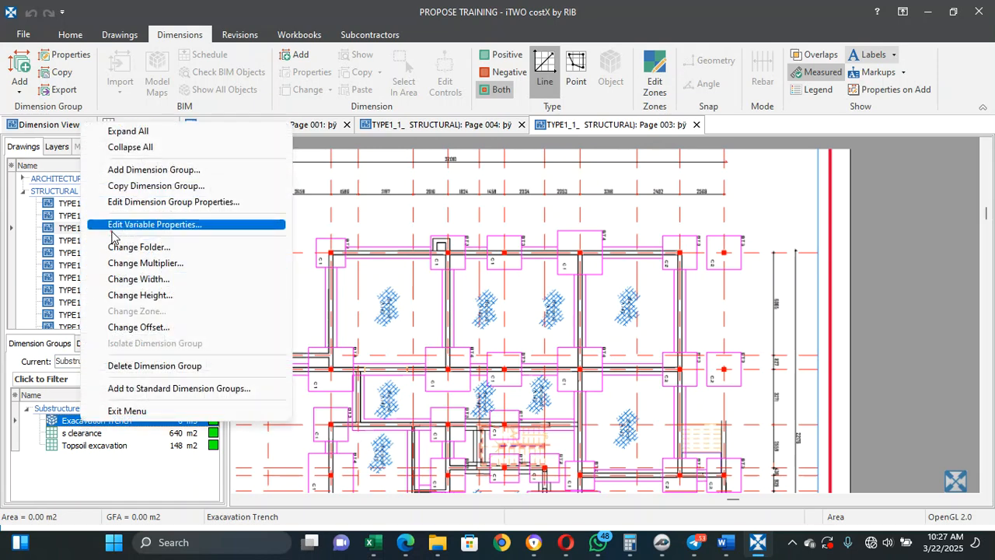
left_click(112, 227)
left_click(603, 224)
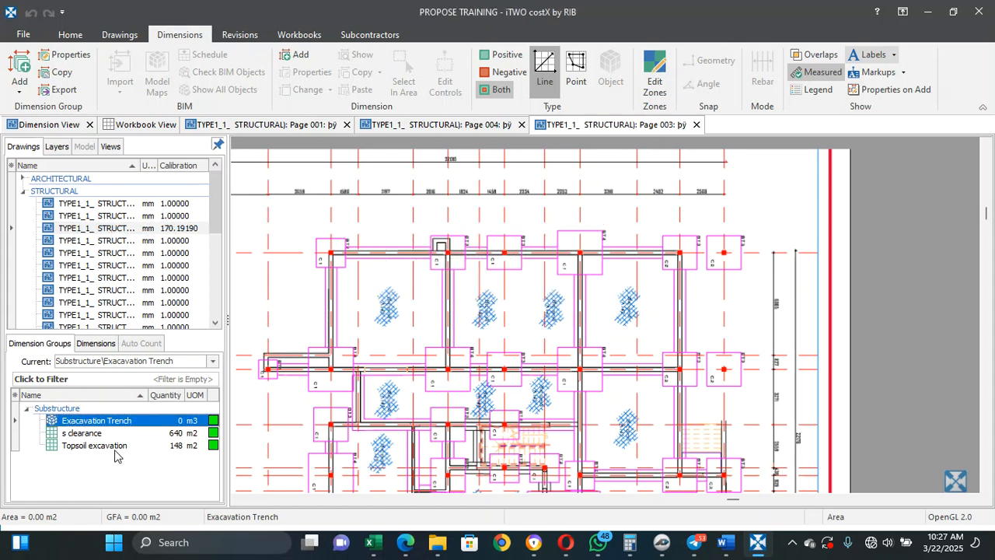
Step: In the Exacavation Trench group's properties, add a custom quantity named "Blinding in Trenches"
right_click(91, 424)
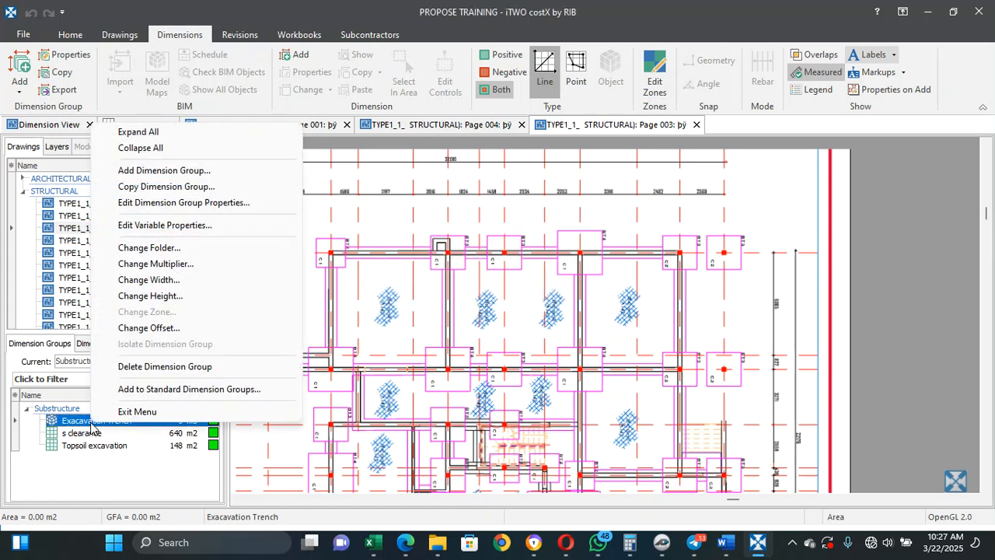
left_click(157, 204)
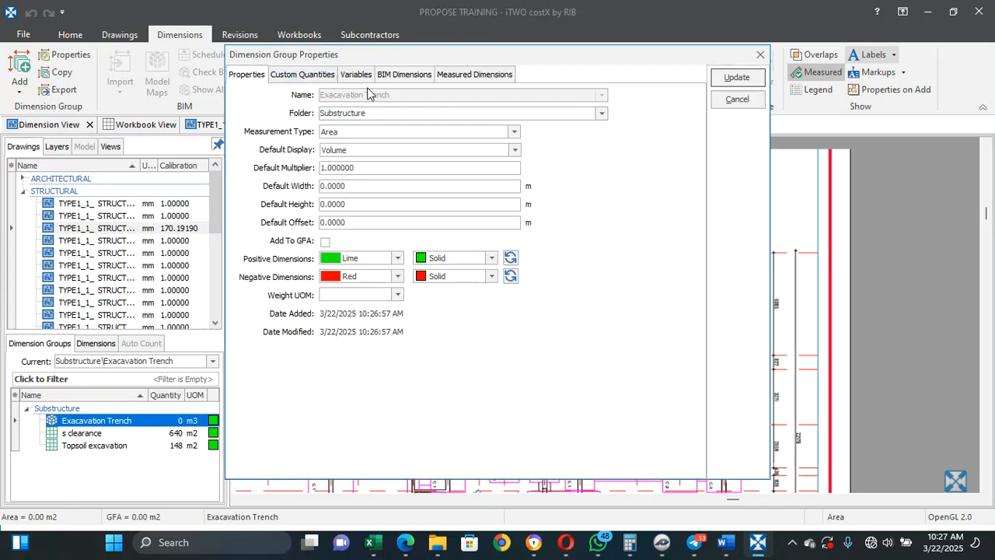
left_click(312, 76)
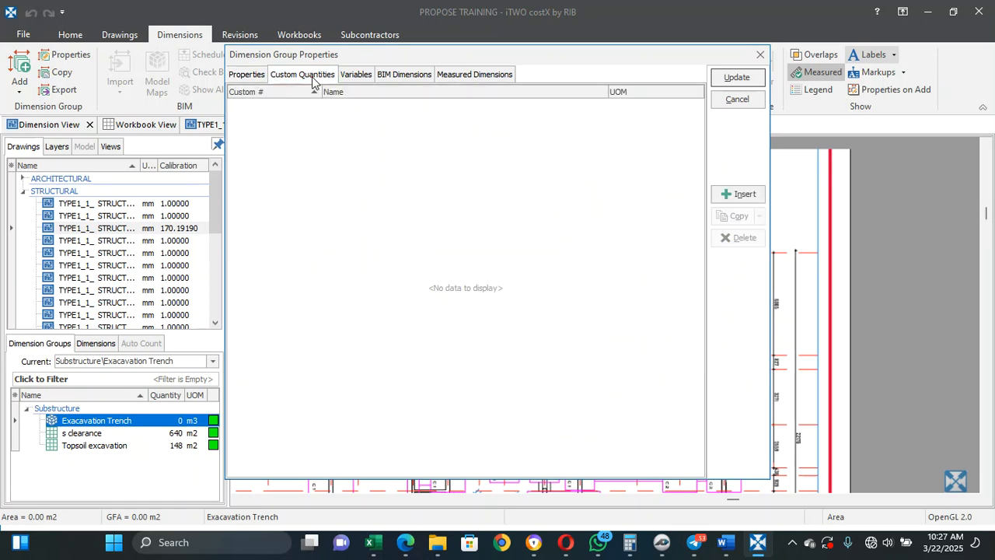
left_click(736, 196)
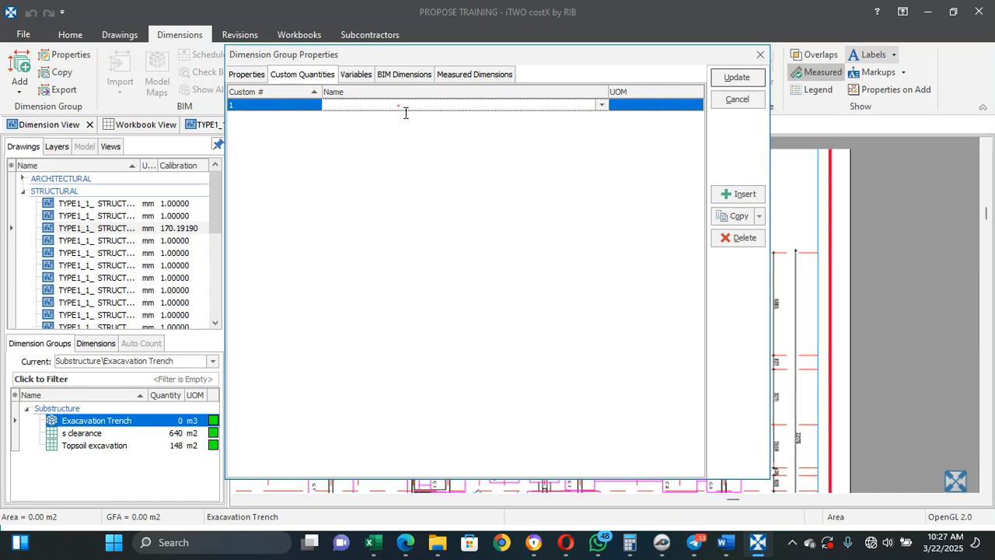
type("Blin")
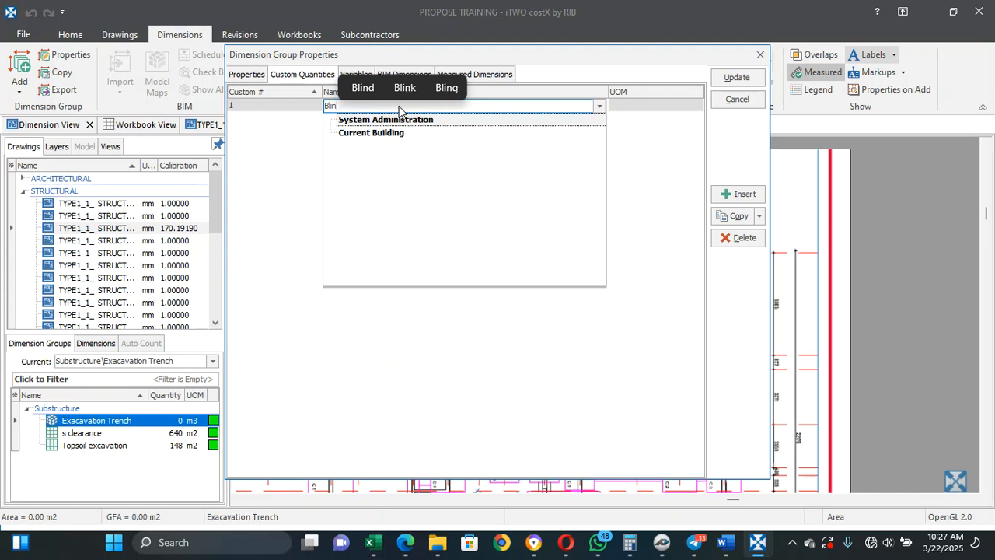
type("dind")
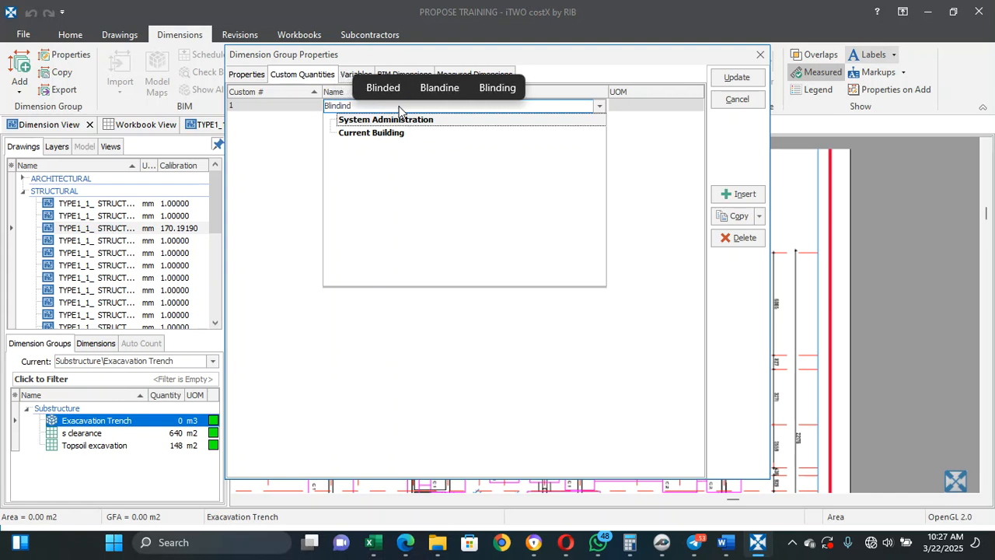
left_click(496, 87)
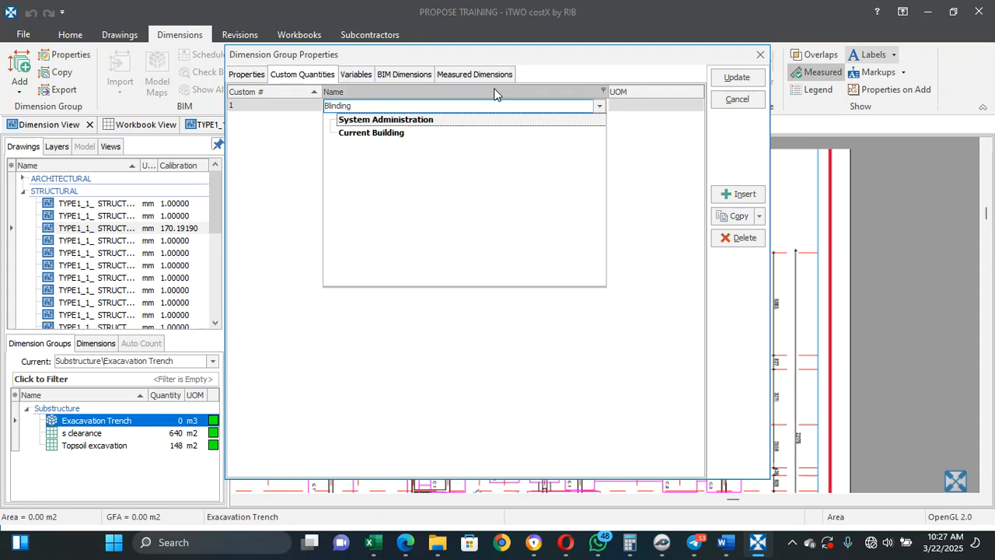
type("in T")
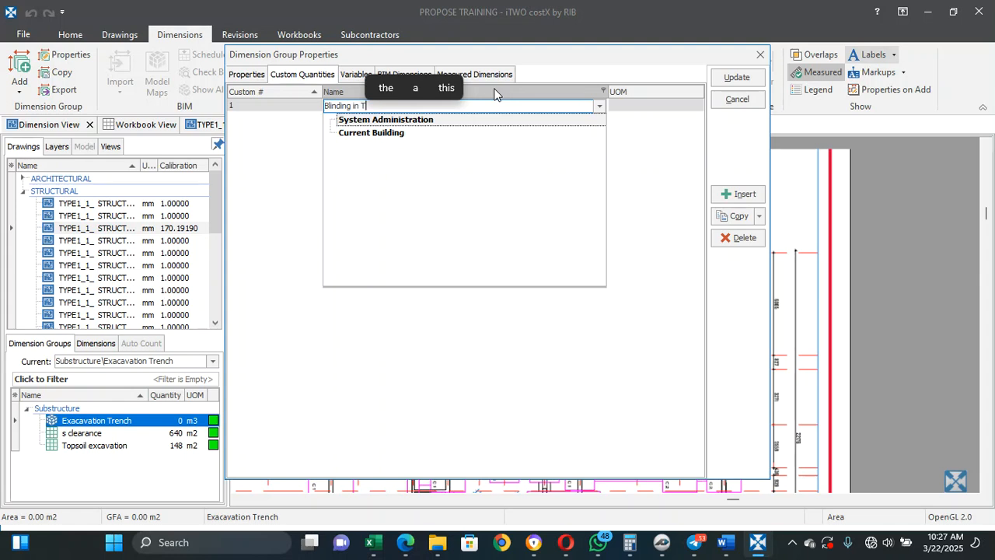
type("ren")
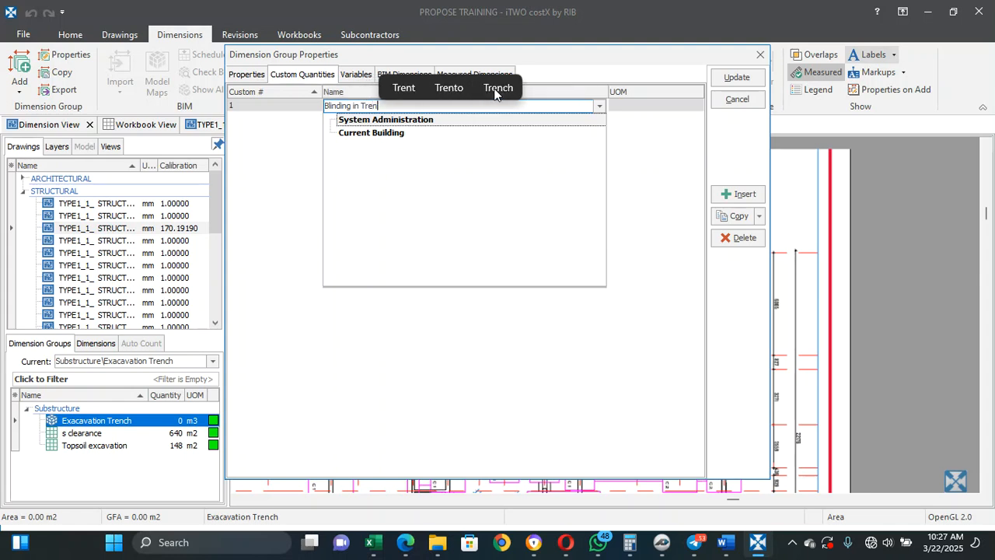
type("ches")
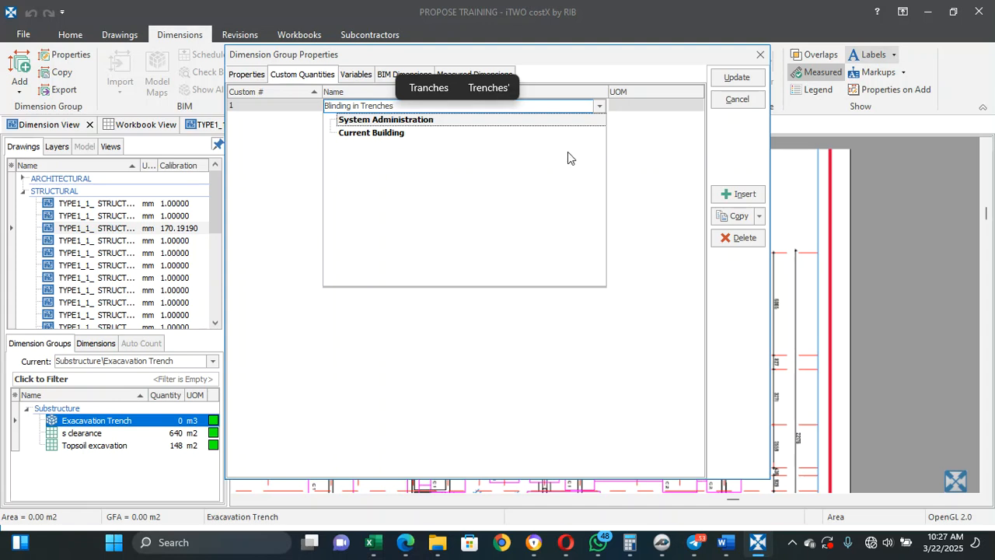
key("Return")
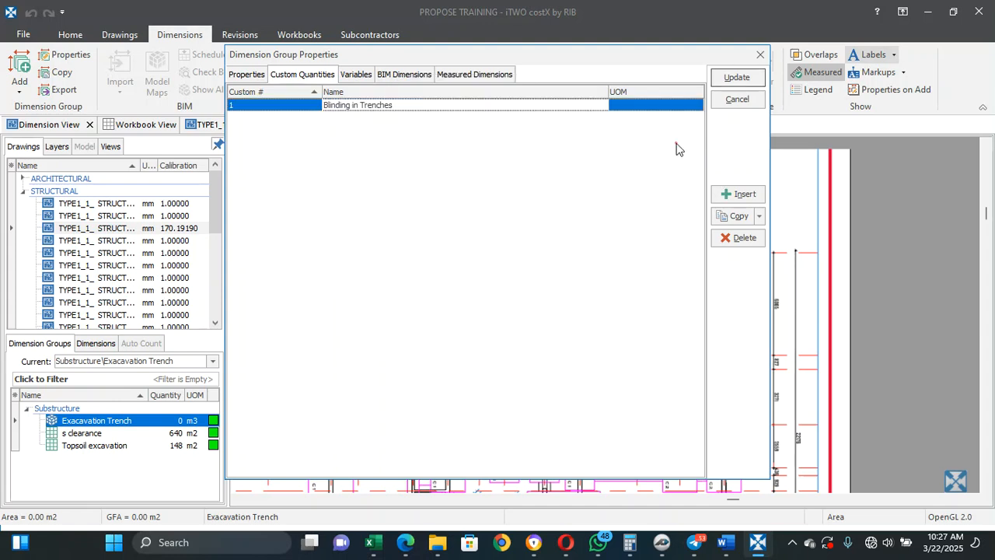
Step: Set the unit of measure of the Blinding in Trenches quantity to m3
left_click(655, 108)
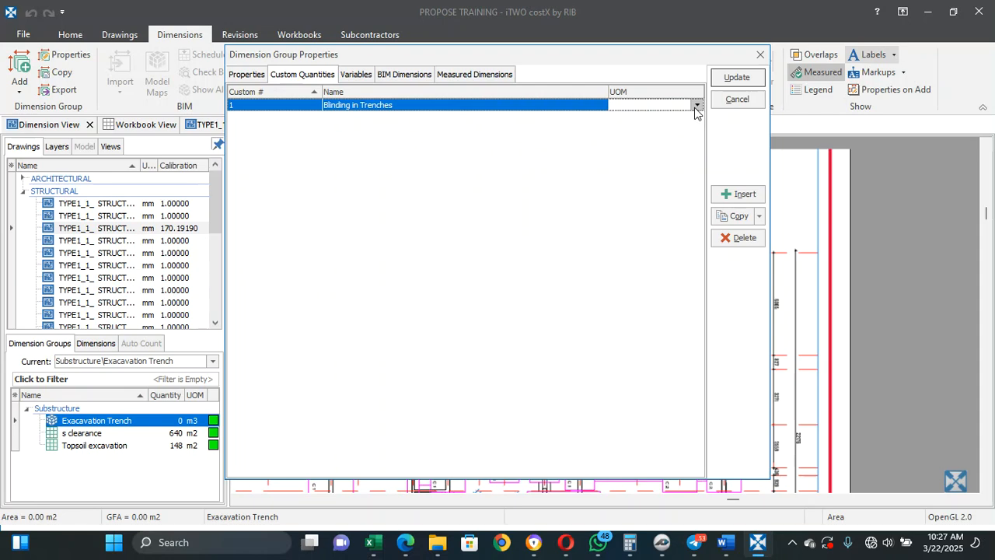
left_click(696, 106)
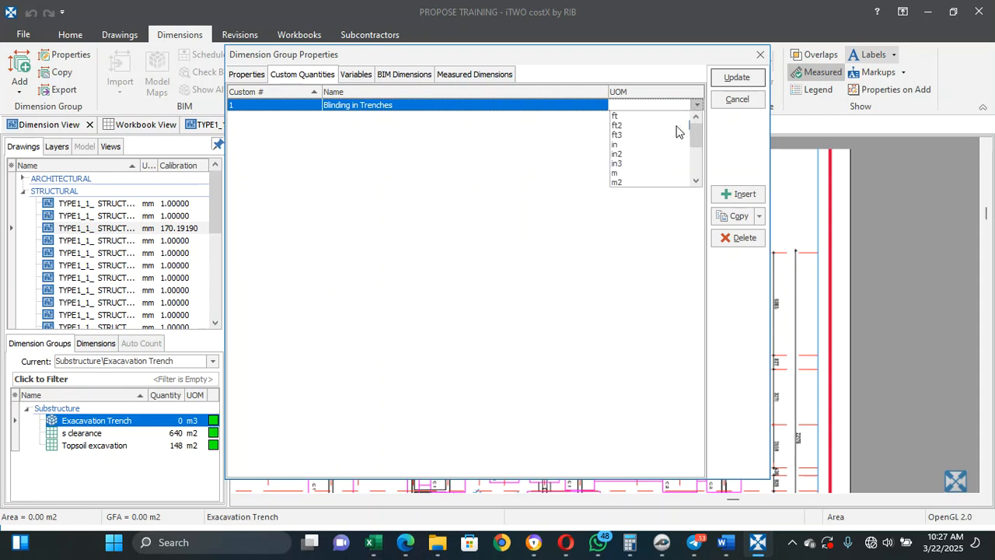
scroll(633, 178, "down", 3)
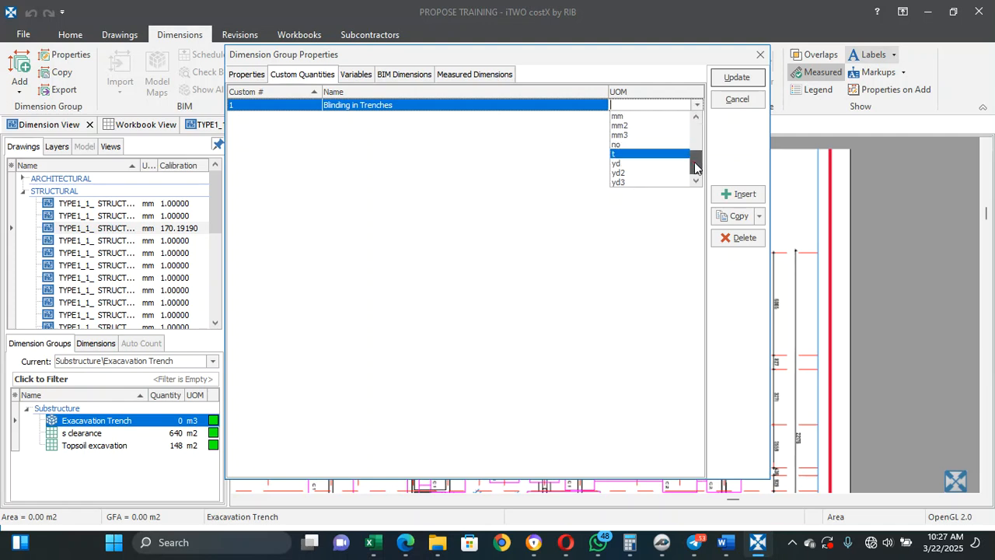
mouse_move(694, 162)
left_mouse_down()
mouse_move(696, 140)
mouse_move(696, 148)
left_mouse_up()
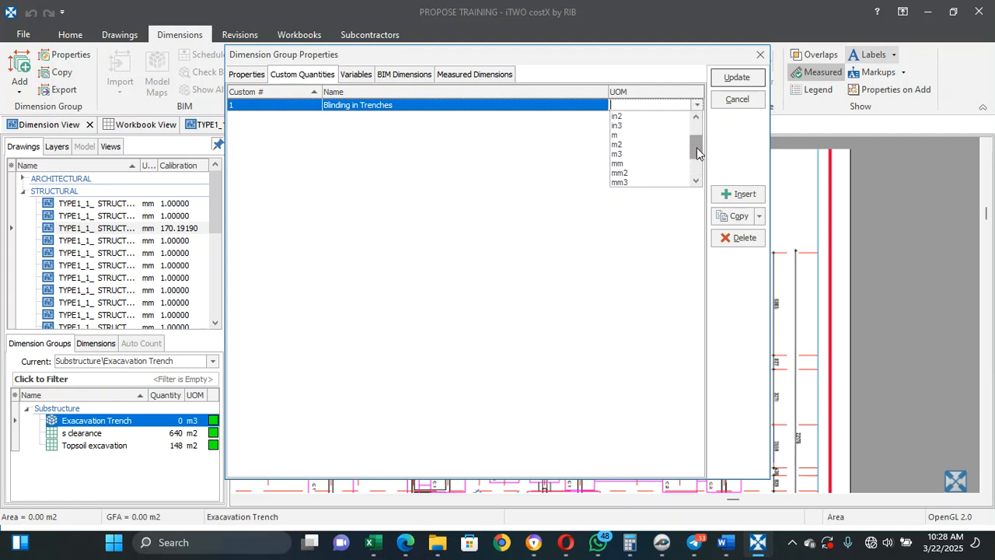
left_click(636, 155)
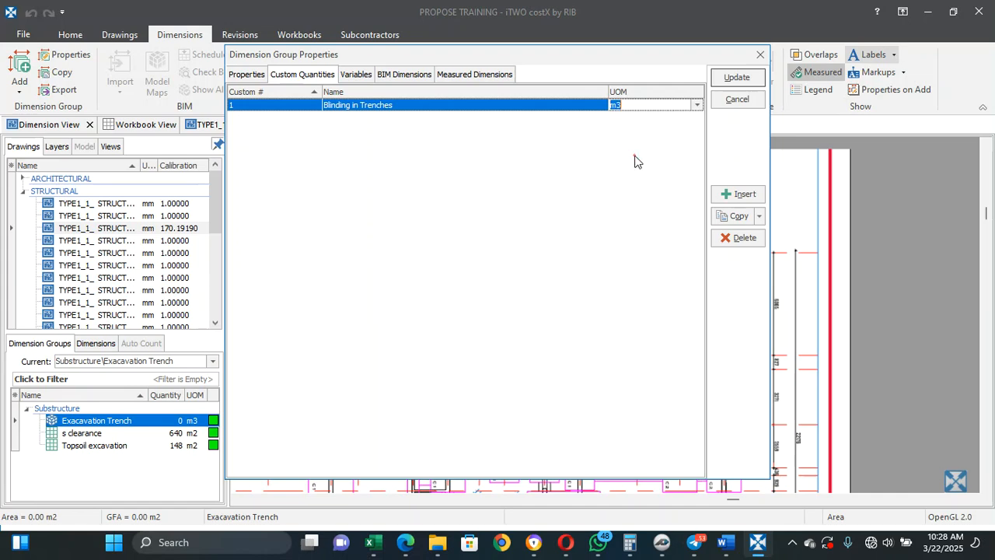
Step: Add a second custom quantity named "Concrete Footings"
left_click(727, 198)
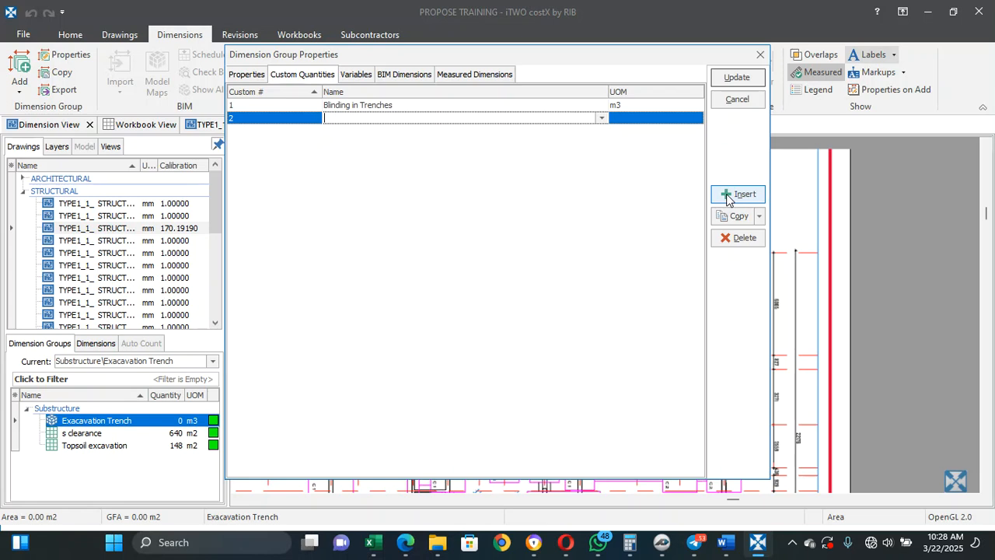
type("C")
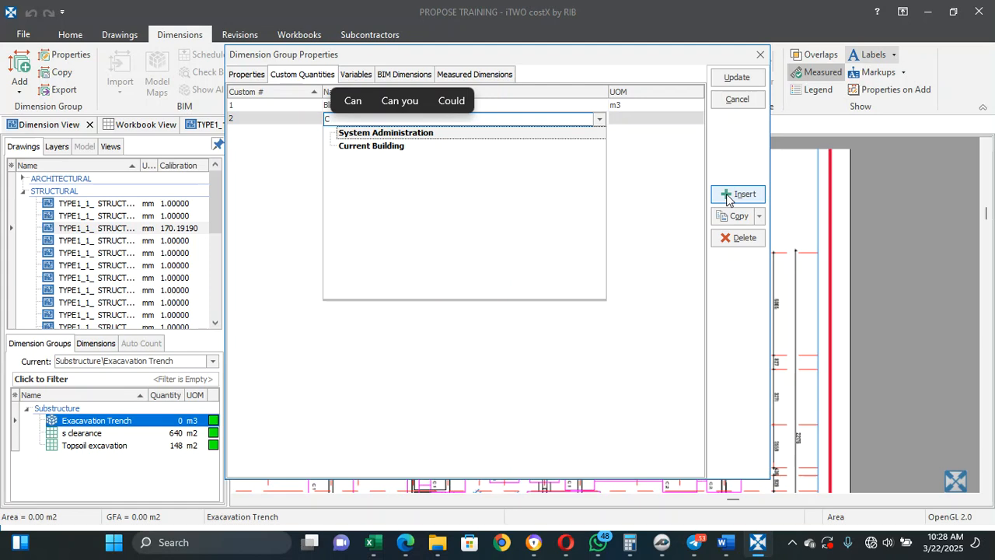
type("oncr")
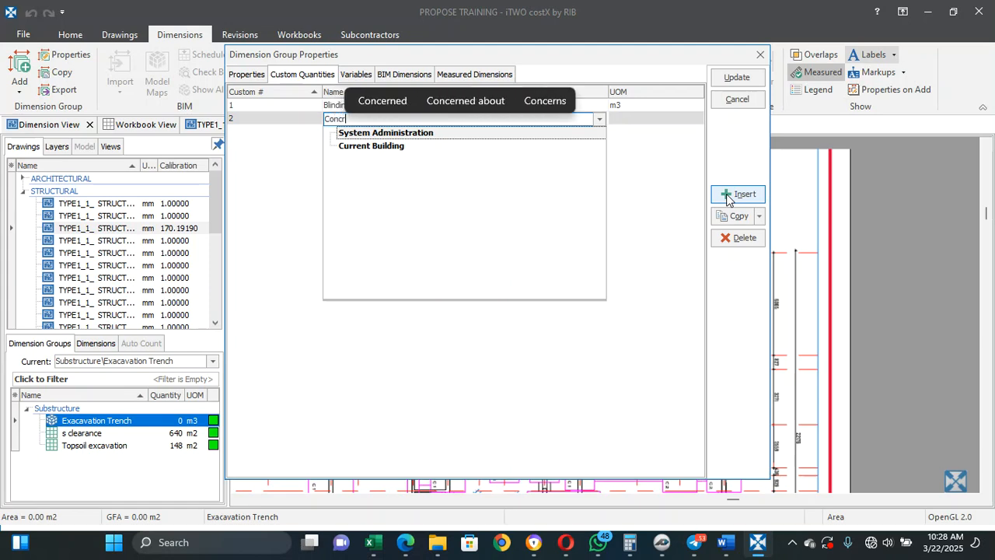
type("ete ")
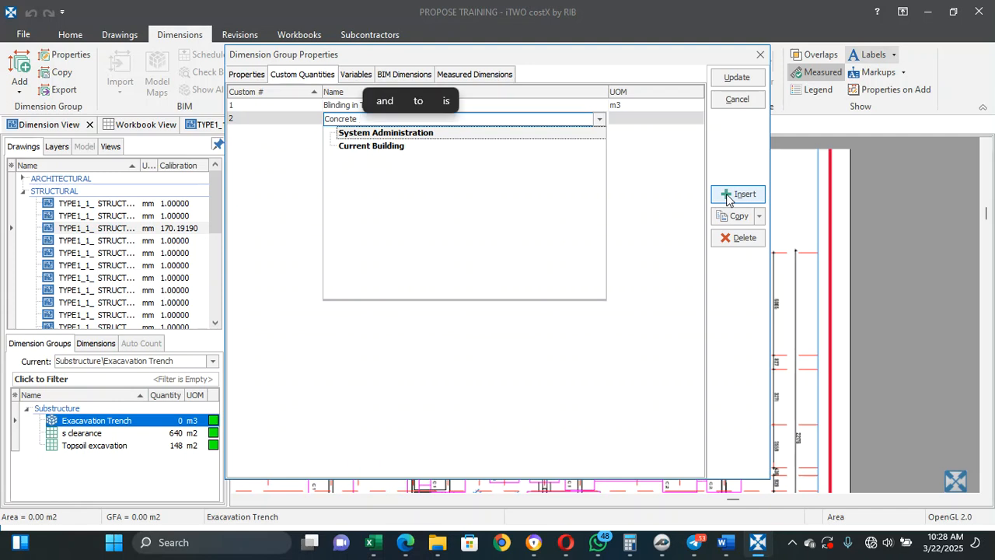
type("Footing")
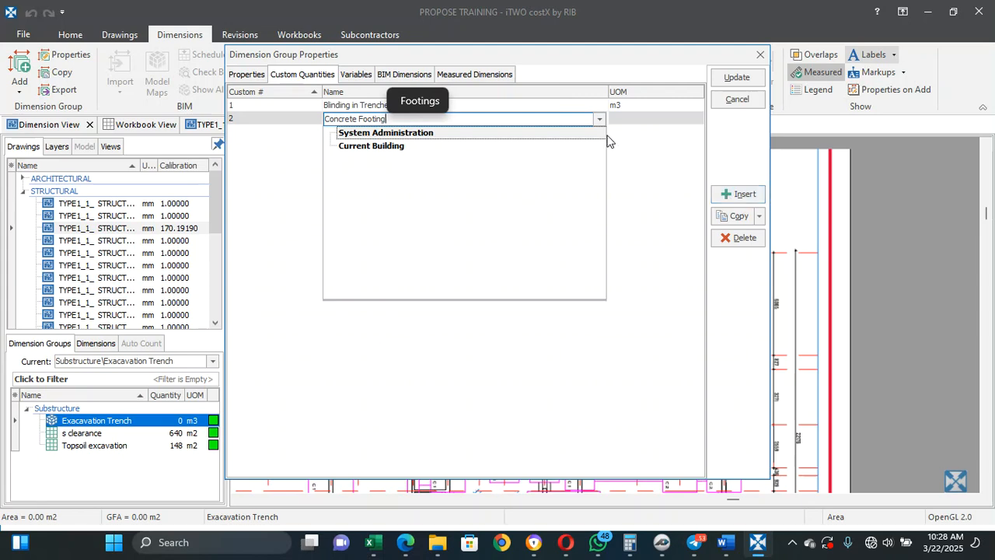
type("s")
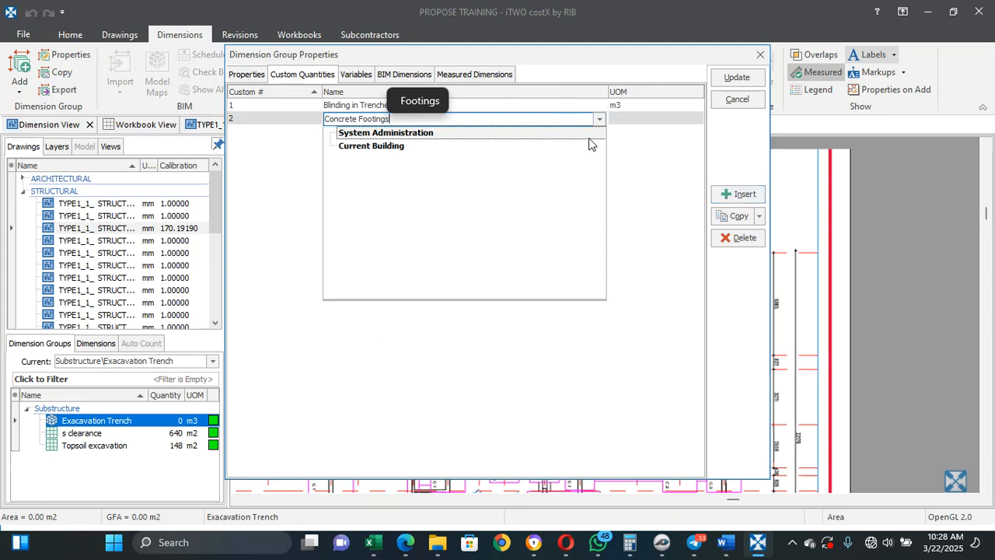
Step: Set the unit of measure of the Concrete Footings quantity to m3
left_click(639, 116)
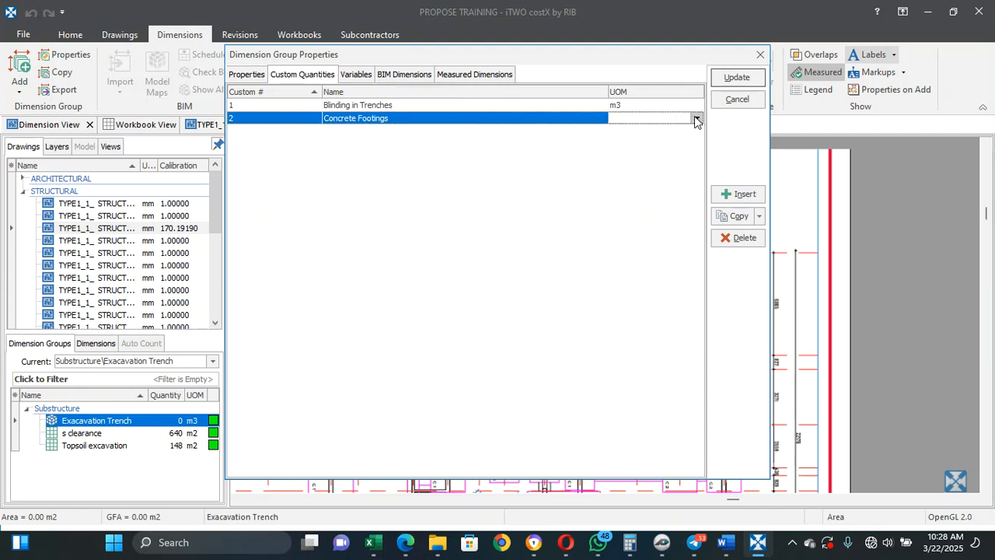
left_click(695, 118)
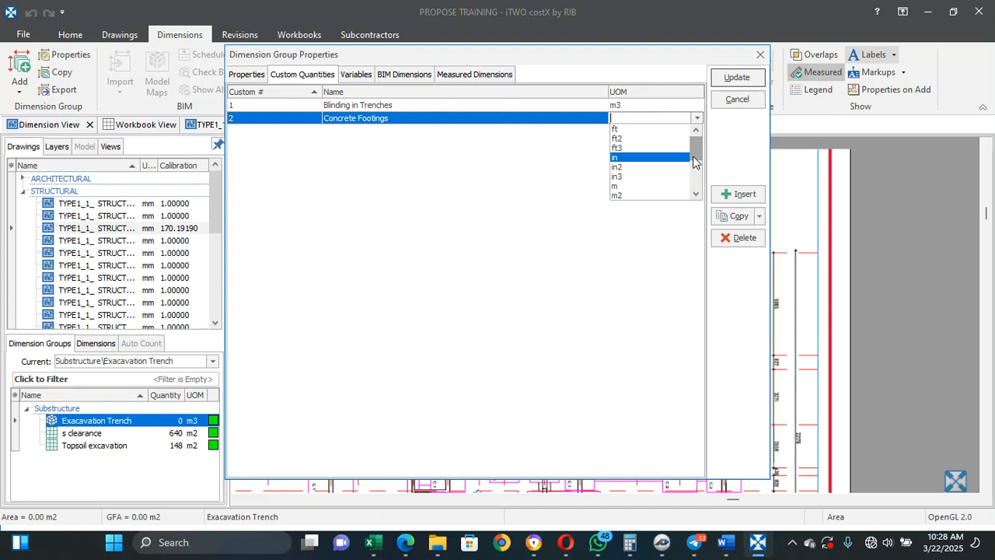
left_click_drag(695, 159, 693, 178)
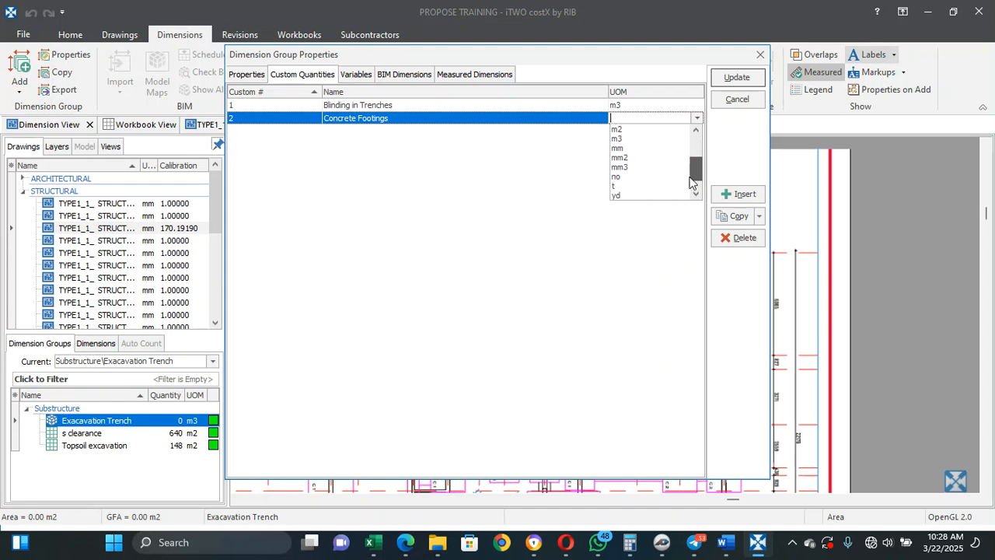
left_click(641, 147)
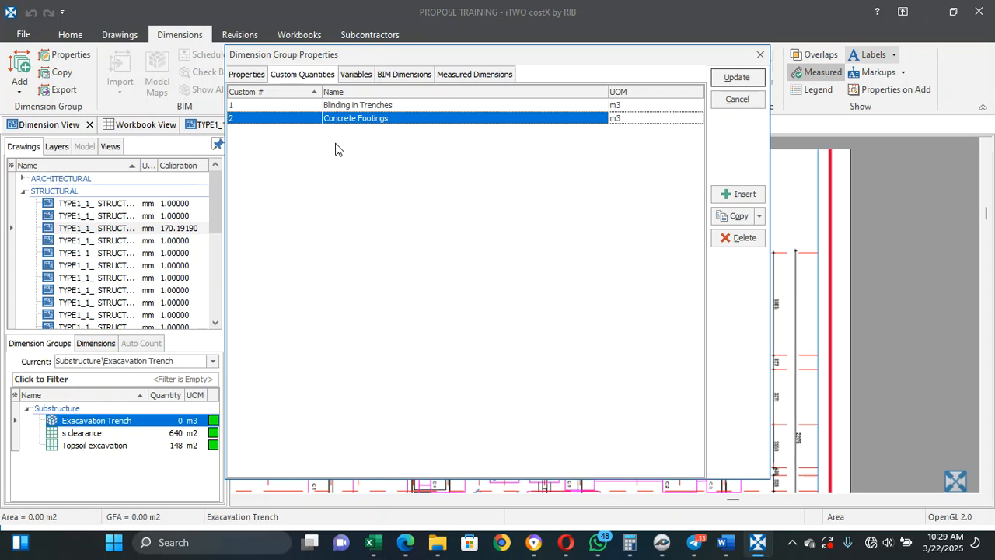
Step: Define the measured-dimension expression for Blinding in Trenches as {Area}*0.05
left_click(455, 74)
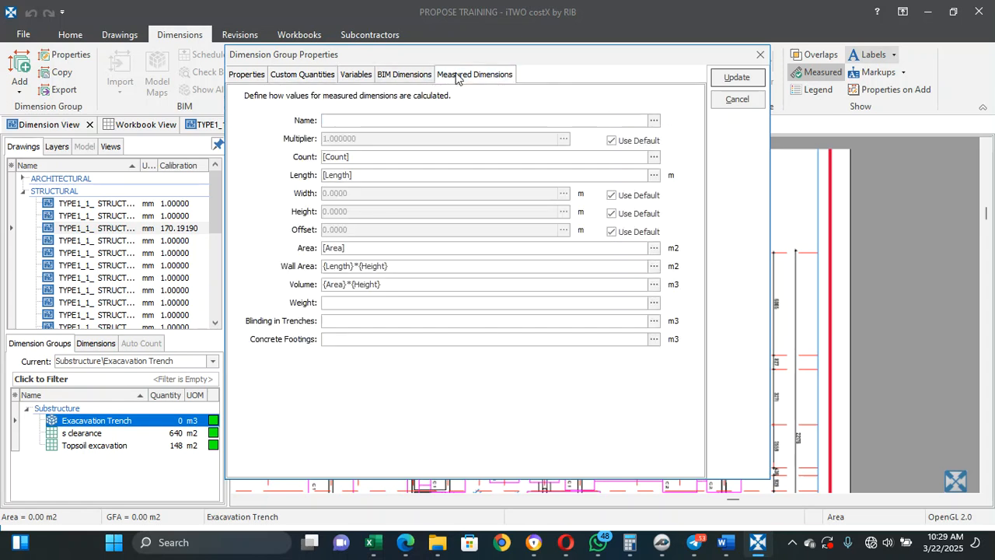
left_click(354, 323)
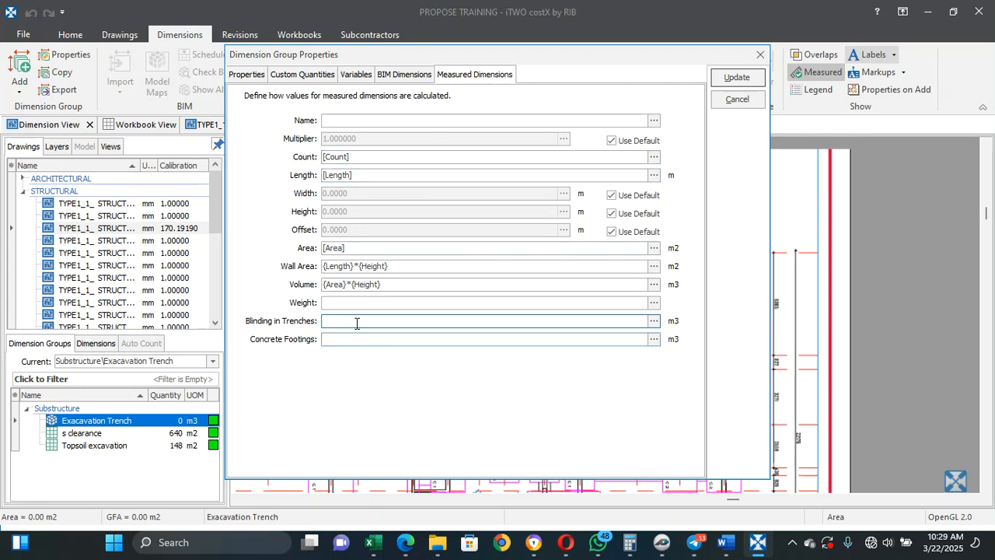
left_click(653, 321)
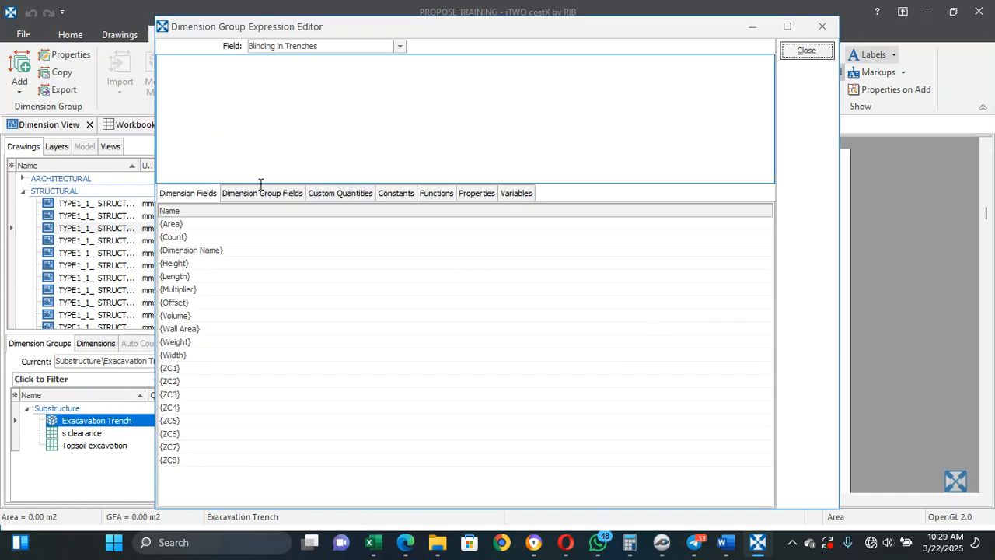
double_click(184, 227)
type("*0.05")
left_click(811, 54)
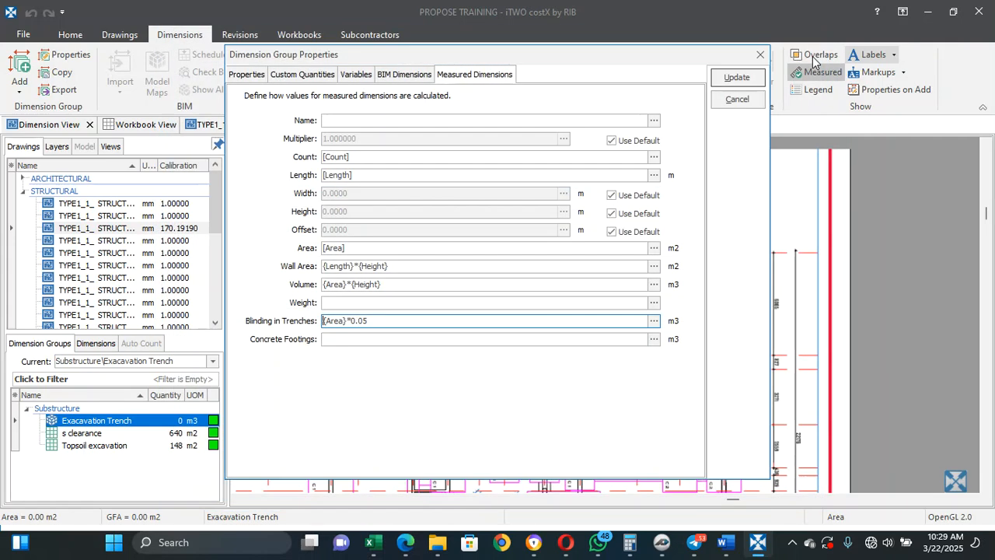
Step: Define the measured-dimension expression for Concrete Footings as {Area}*0.23
left_click(468, 342)
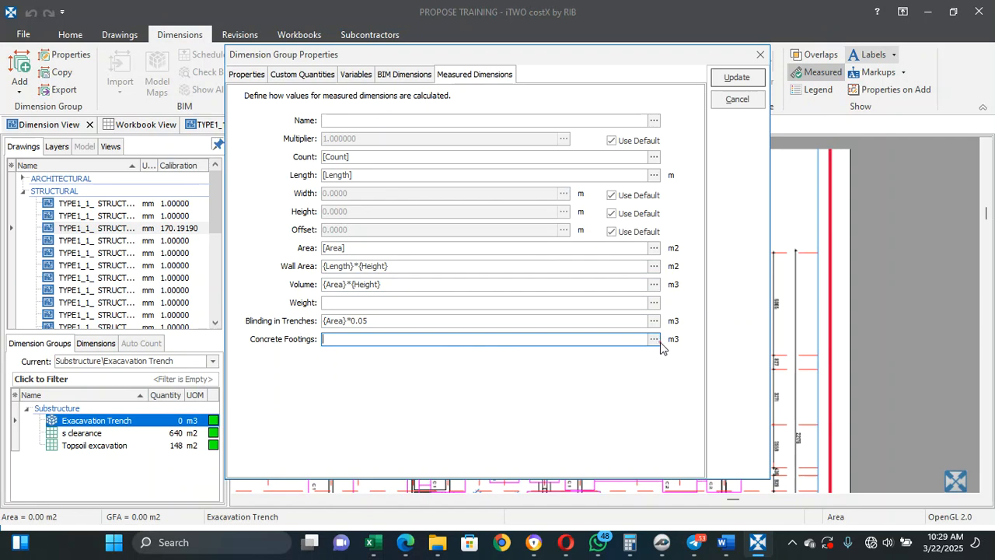
left_click(659, 340)
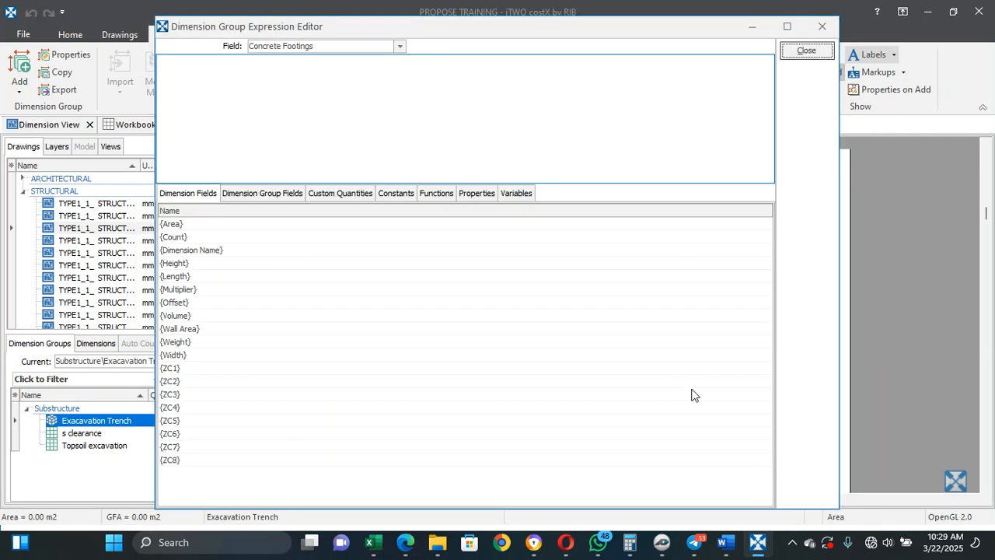
left_click(487, 131)
double_click(217, 229)
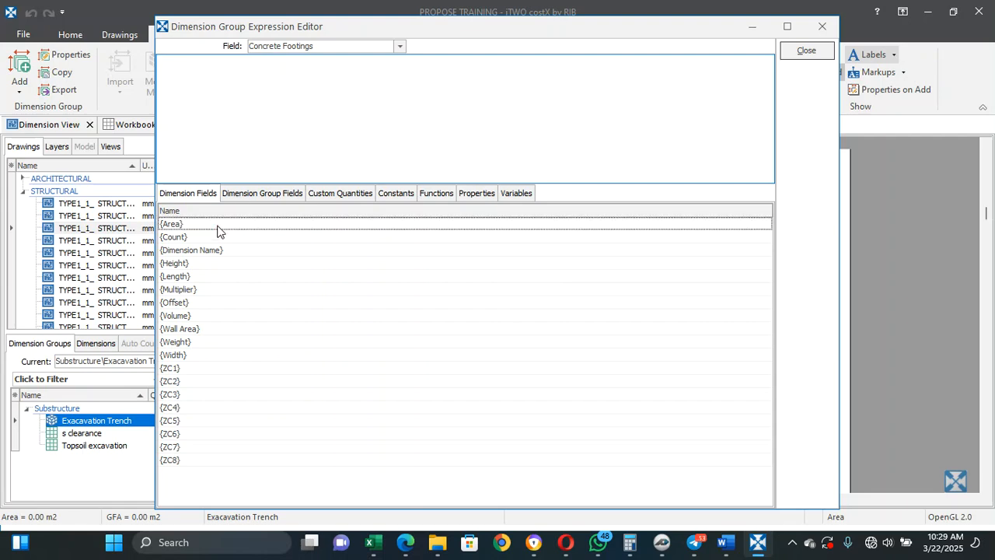
left_click(240, 75)
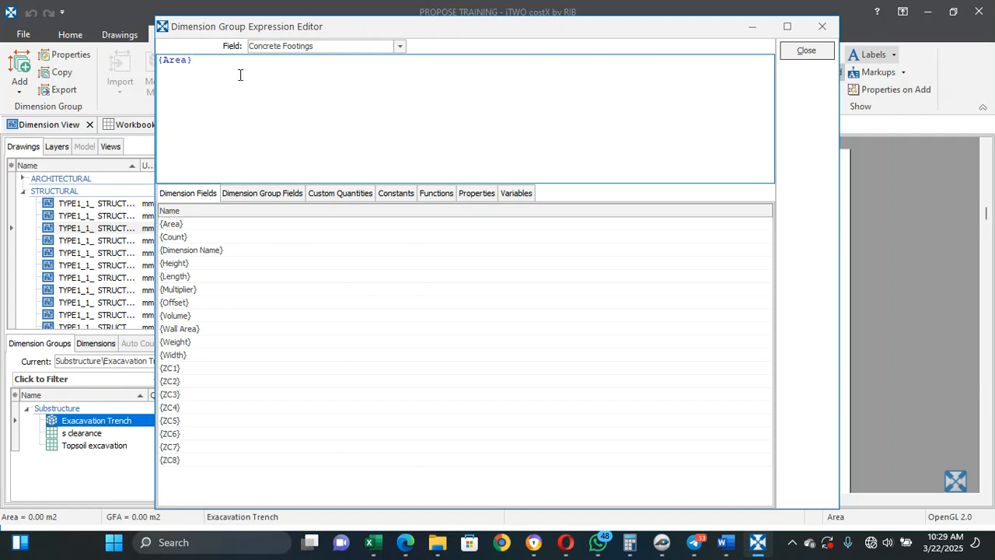
type("*0.23")
left_click(794, 54)
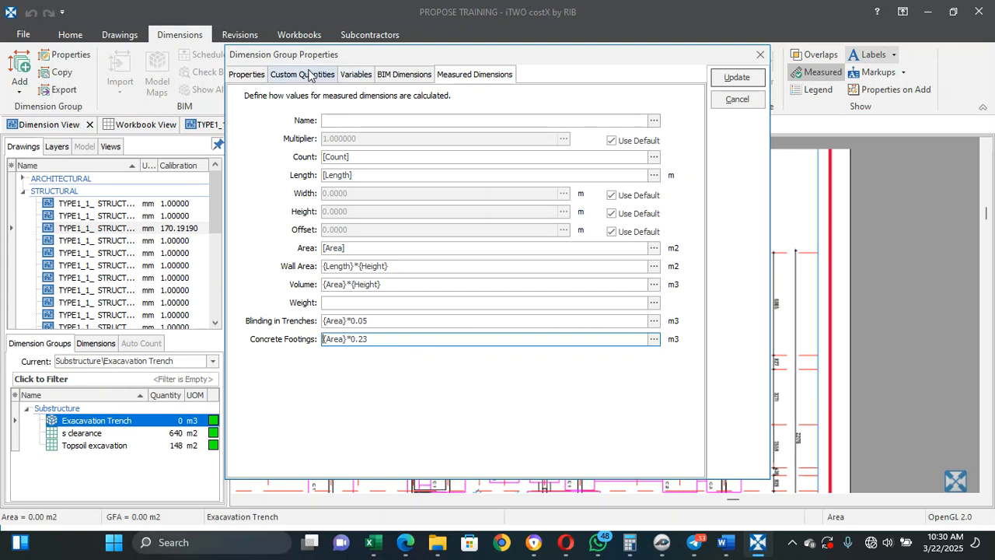
left_click(358, 78)
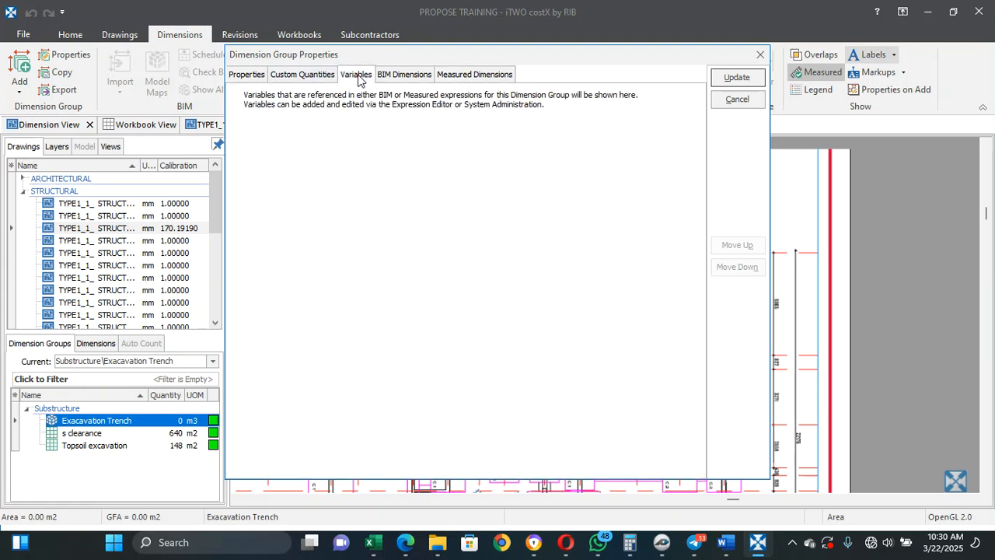
left_click(316, 79)
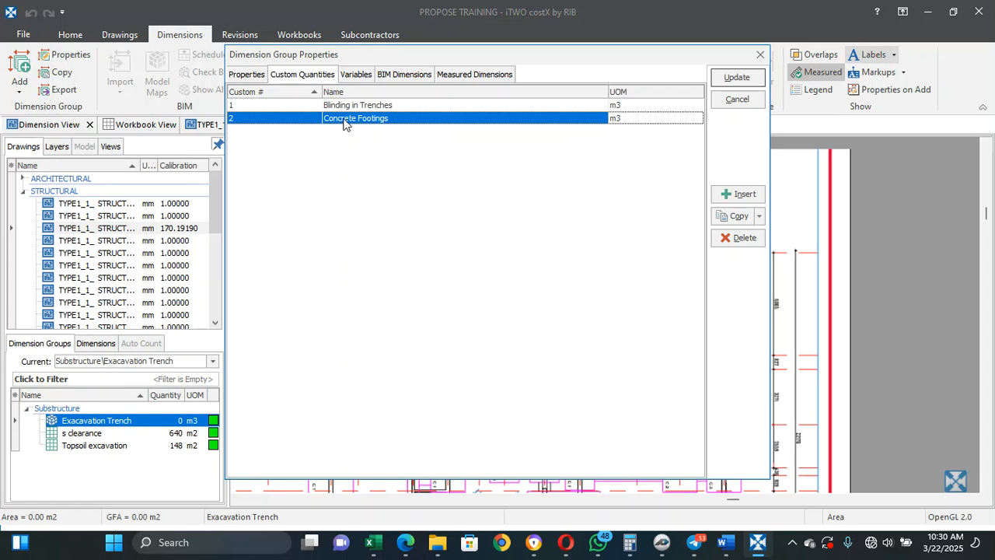
Step: Set the Exacavation Trench group's default width to 0.675 m and default height to 1.5 m
mouse_move(357, 124)
left_click(247, 74)
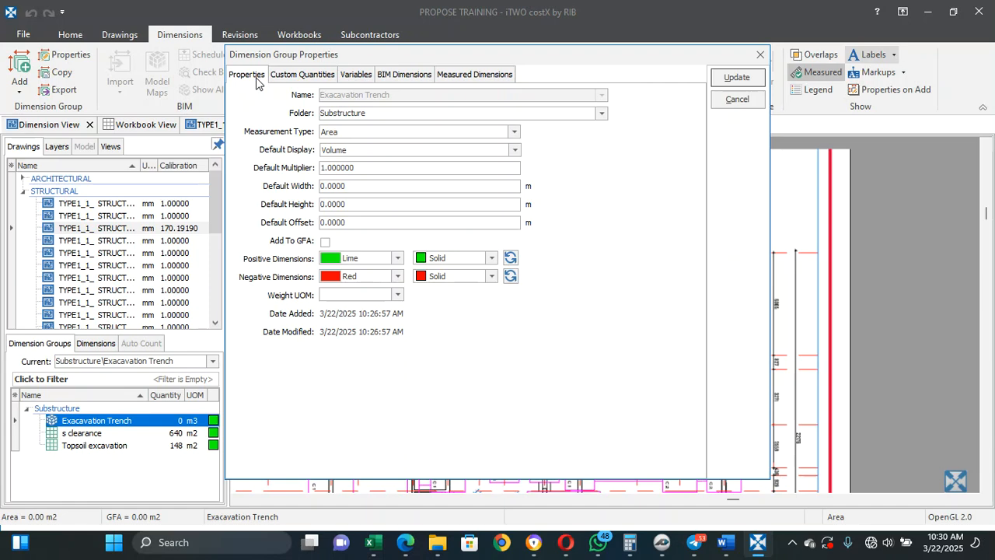
left_click(333, 185)
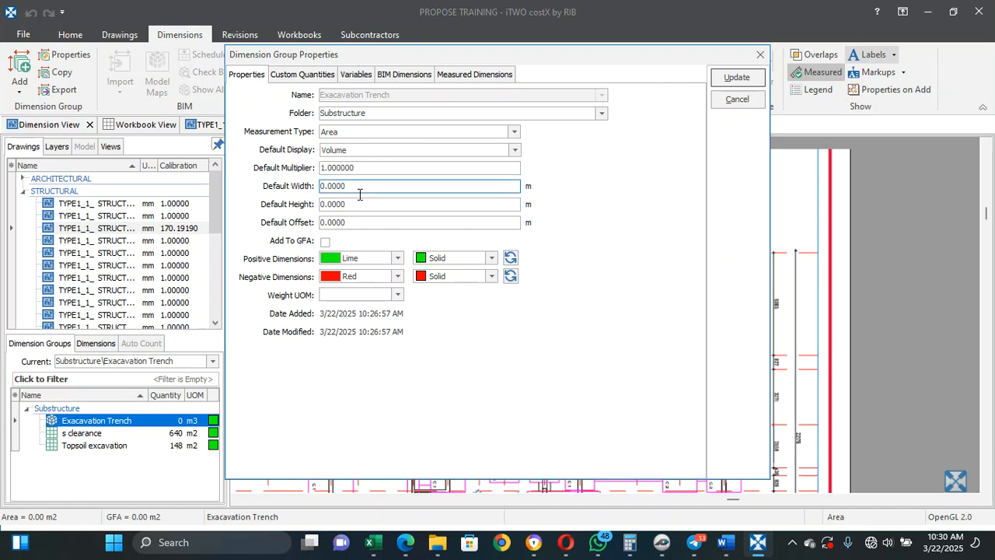
type("0")
key("BackSpace")
type("0.")
type("675")
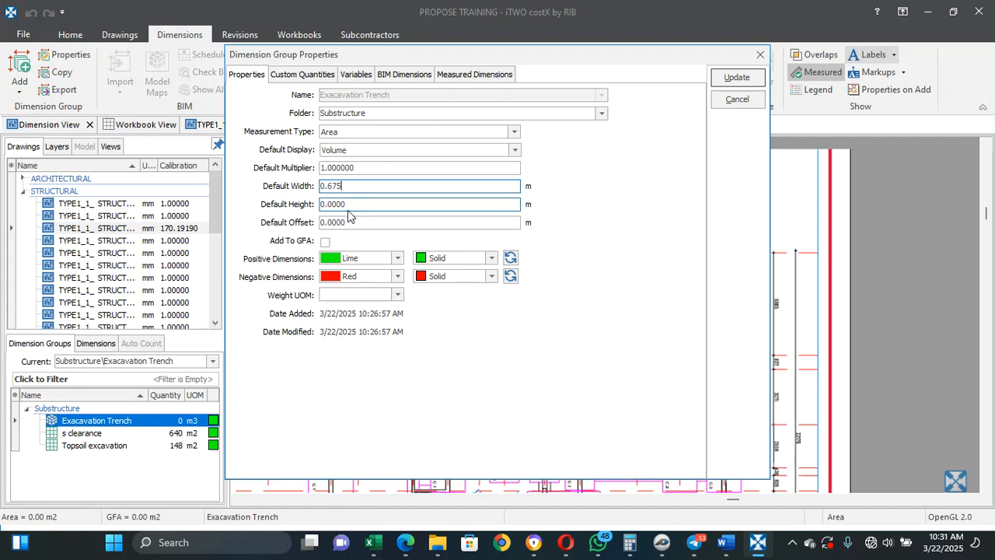
key("Tab")
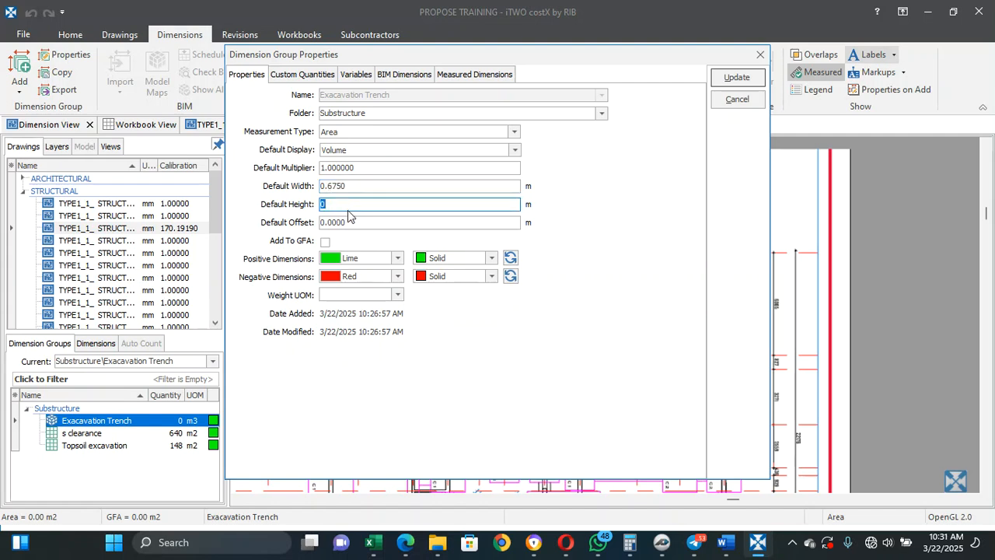
type("1.5")
left_click(802, 545)
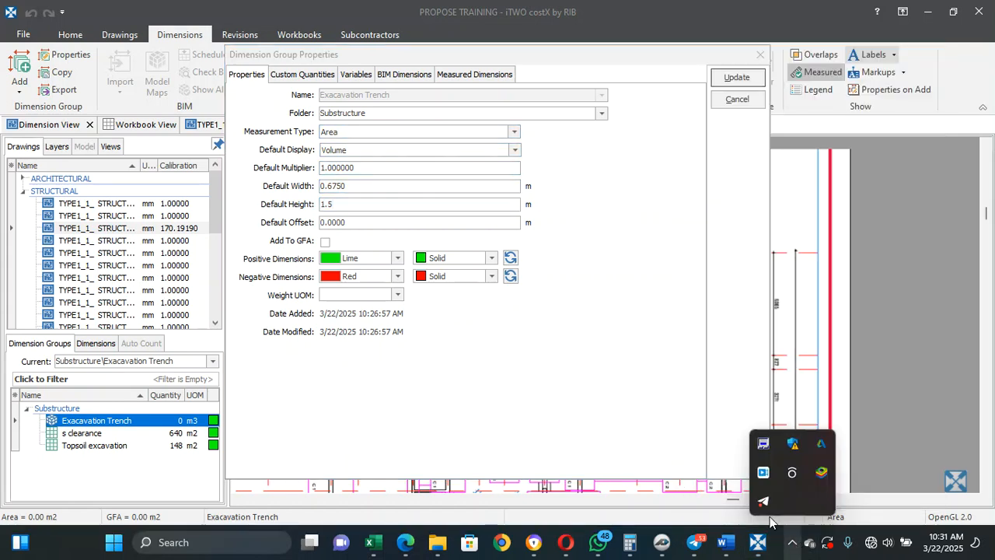
left_click(763, 472)
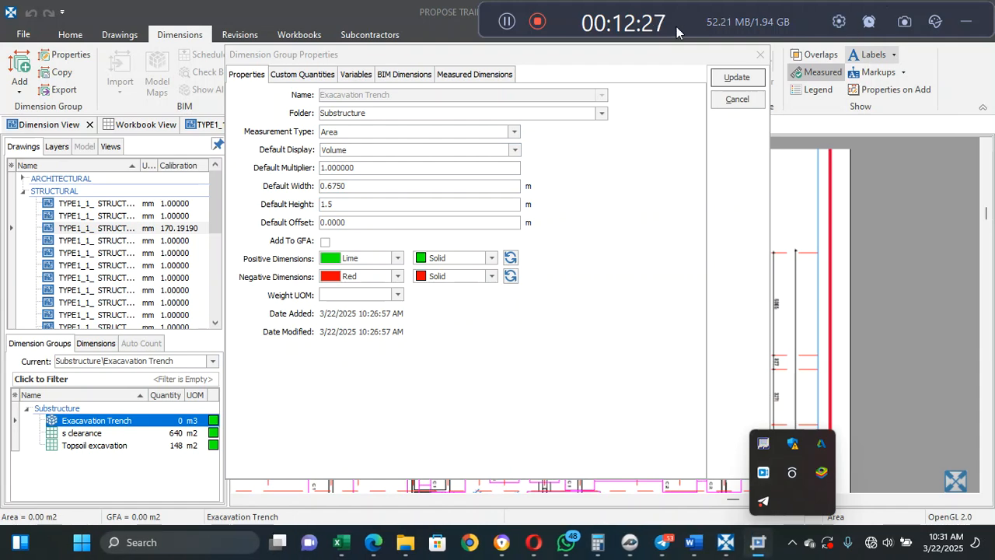
left_click(506, 22)
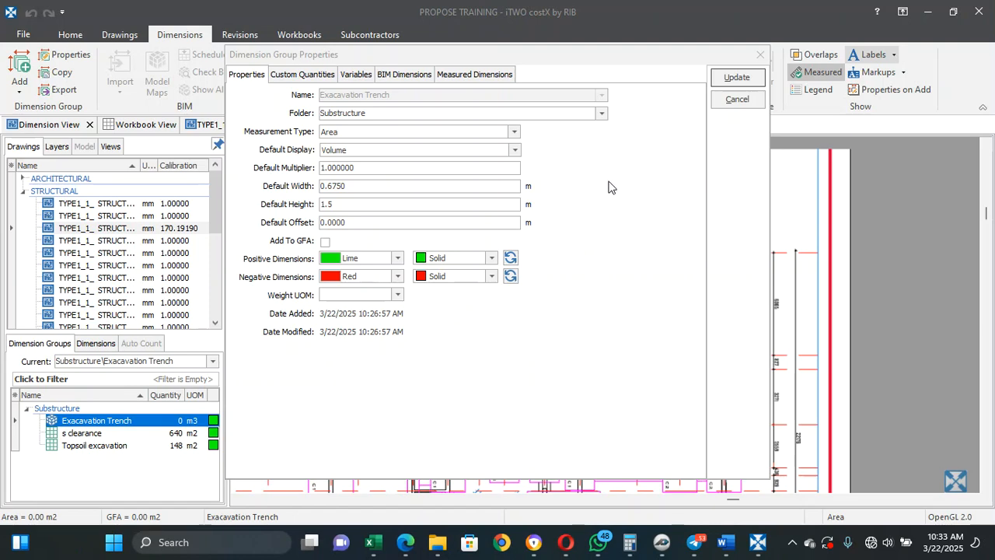
Step: Update the dimension group, applying the new width and height to all dimensions that use the defaults
left_click(734, 77)
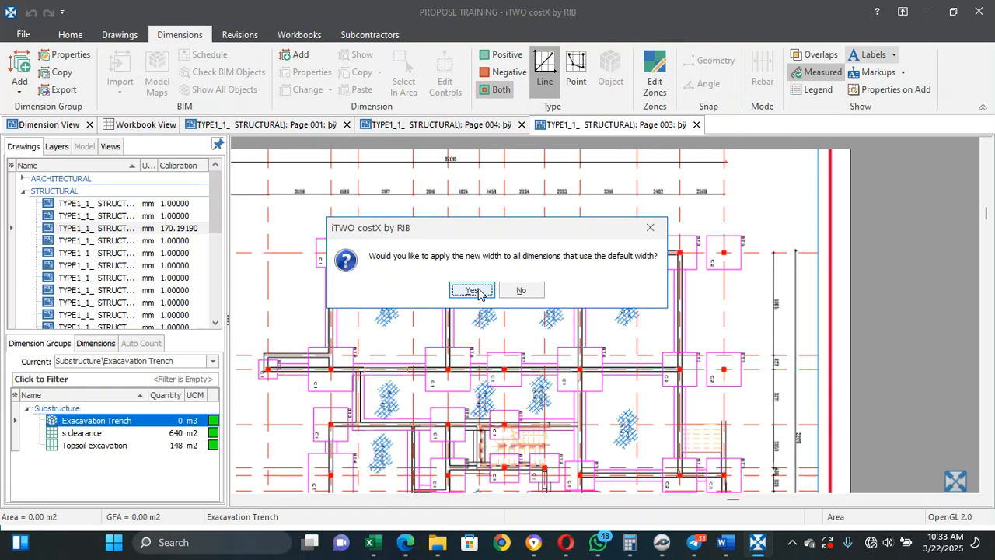
left_click(472, 290)
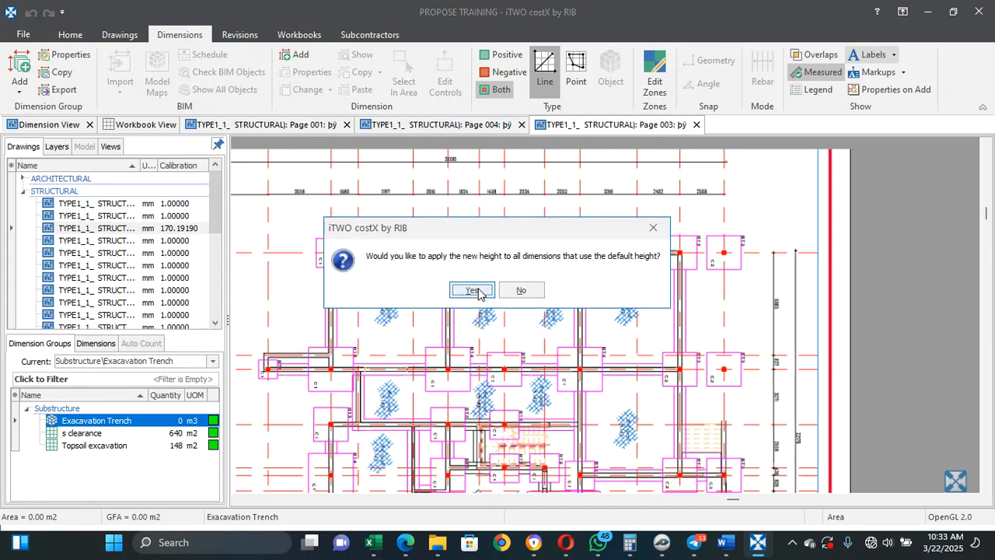
left_click(475, 291)
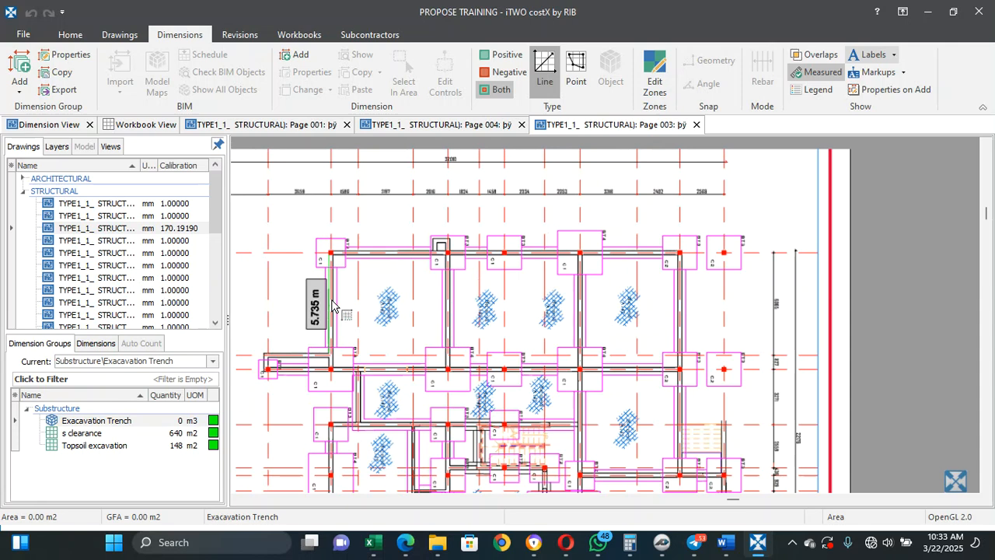
Step: Hide the A-WALL, S-GRID and DIMS layers of the foundation drawing by picking their elements
left_click(57, 146)
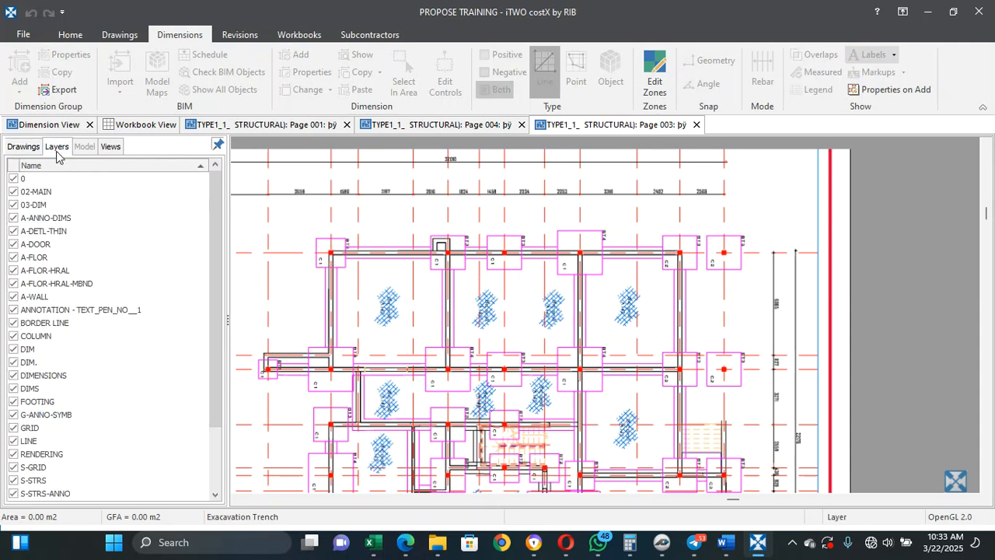
scroll(371, 281, "up", 3)
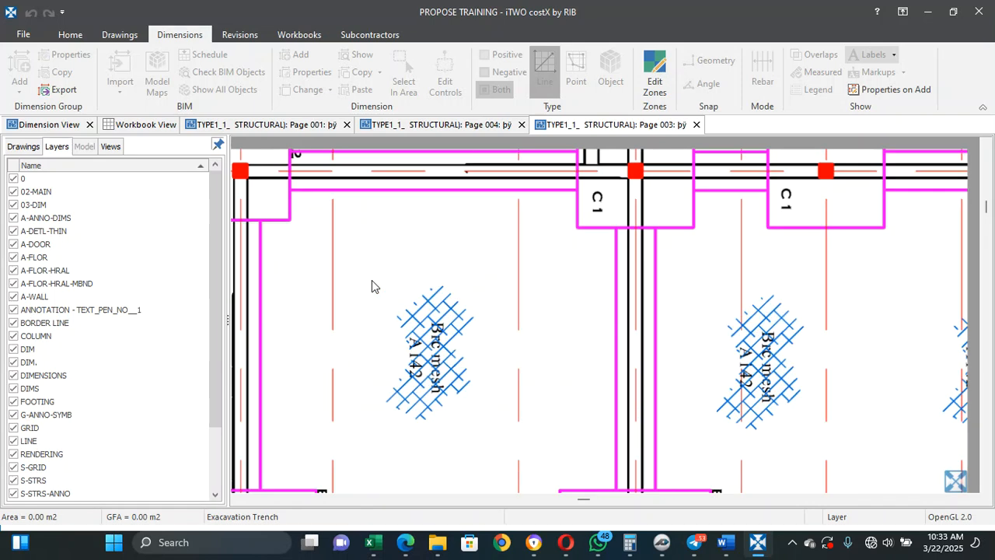
scroll(371, 281, "down", 3)
left_click(334, 296)
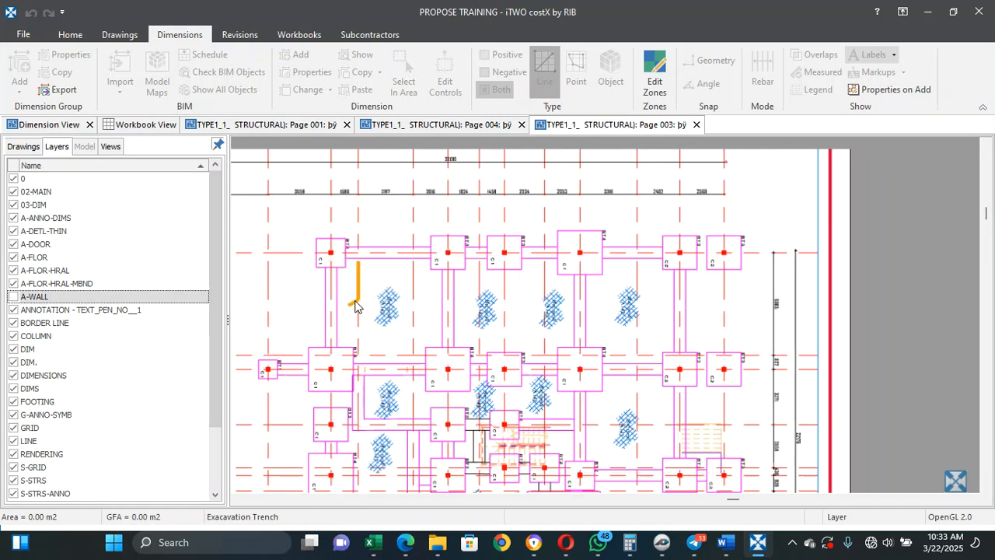
left_click(333, 310)
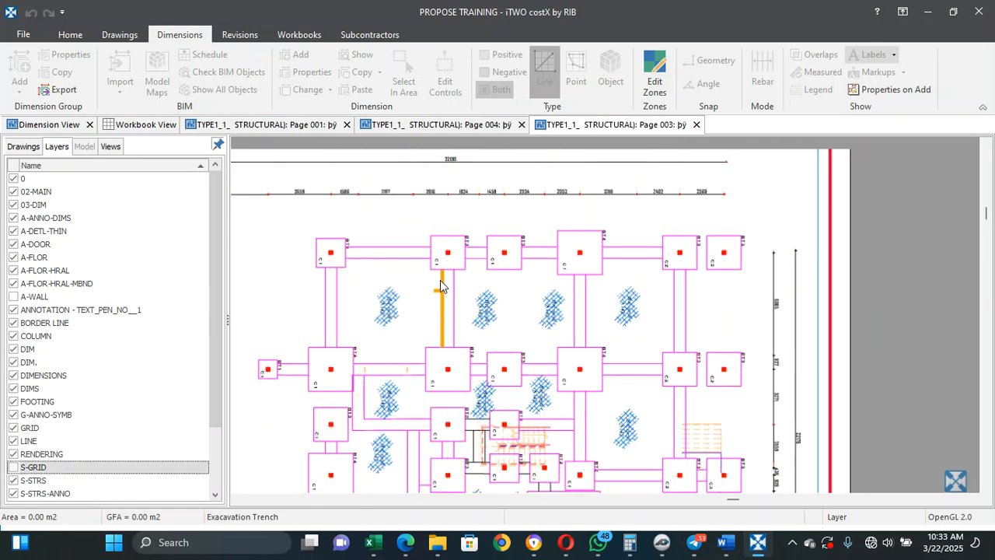
left_click(491, 313)
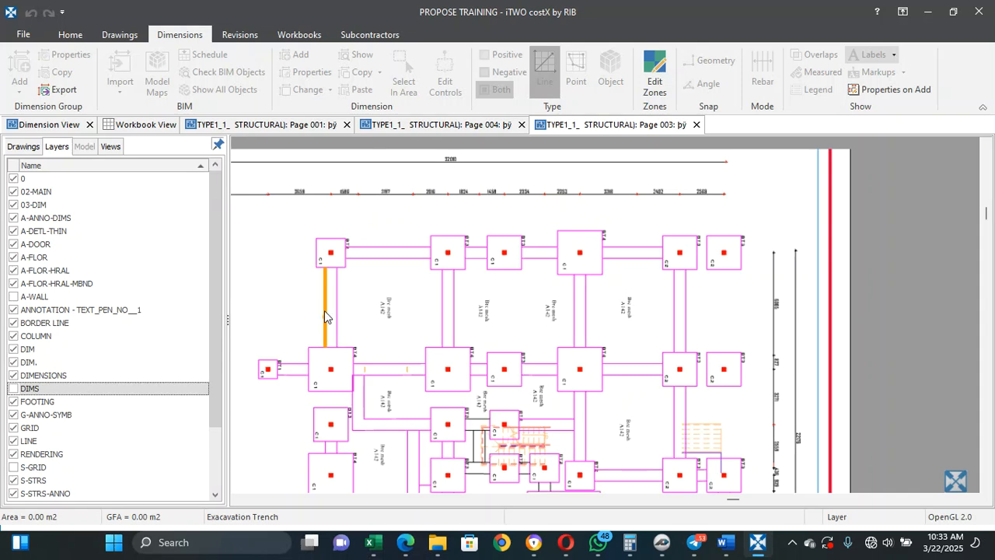
Step: Return to measuring and take off the vertical trench strip between the upper-left C1 base and the BT4 base below it
left_click(23, 146)
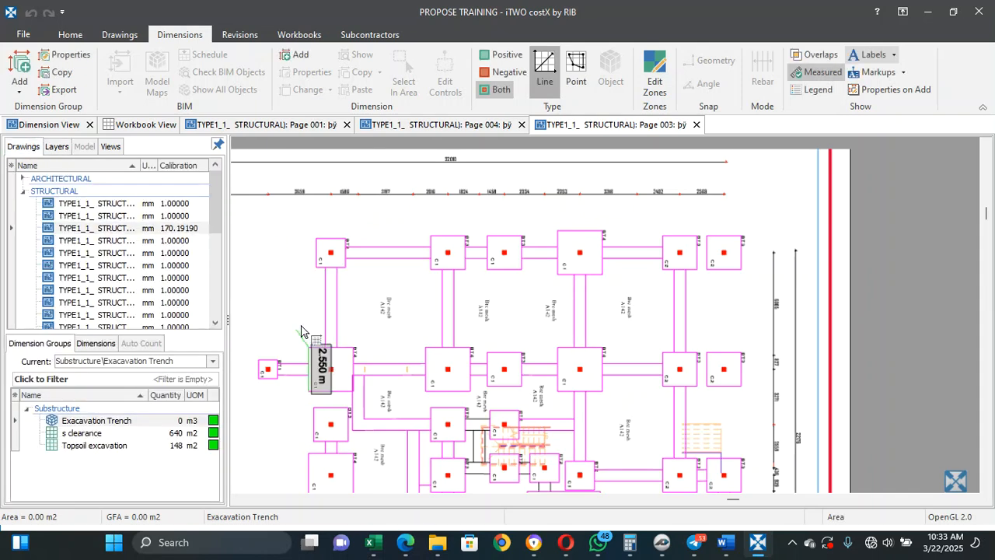
scroll(344, 319, "up", 5)
scroll(345, 318, "down", 2)
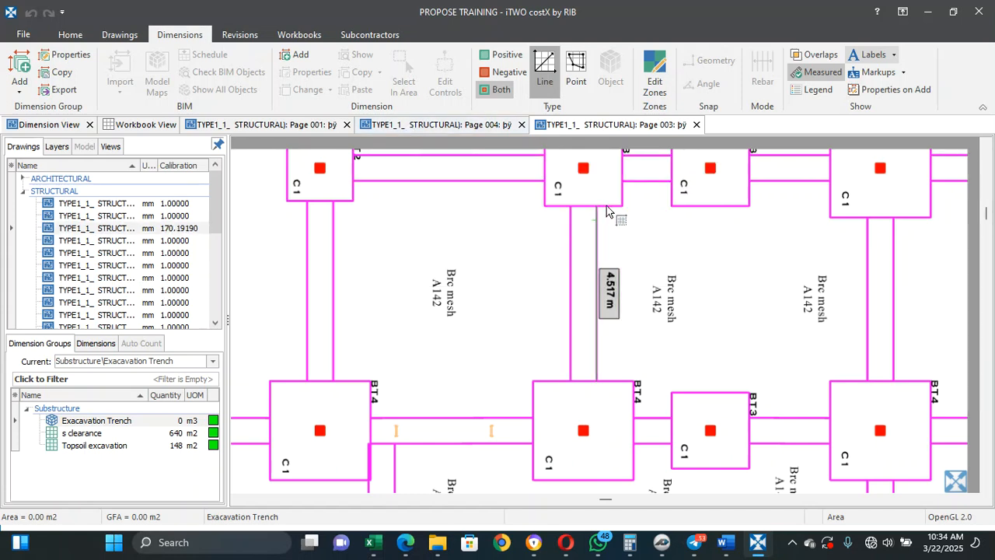
left_click(327, 325)
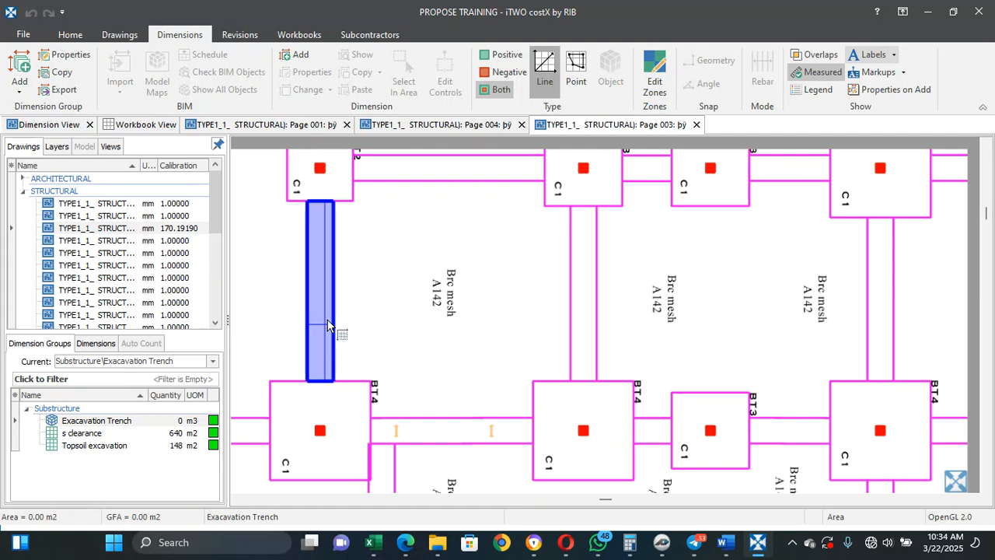
left_click(327, 324)
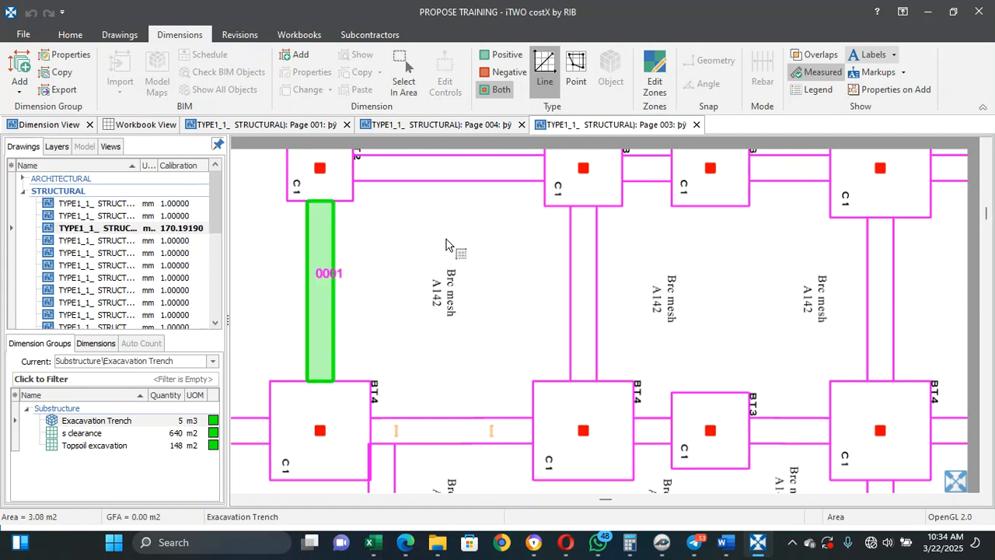
Step: Measure the Brc mesh A142 panel beside the first trench strip and delete that dimension
left_click(445, 181)
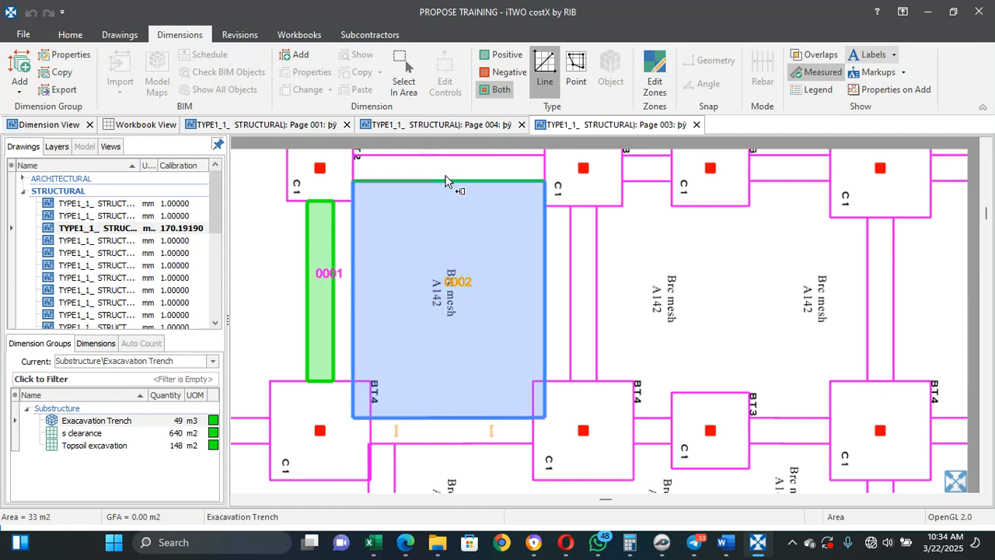
double_click(410, 298)
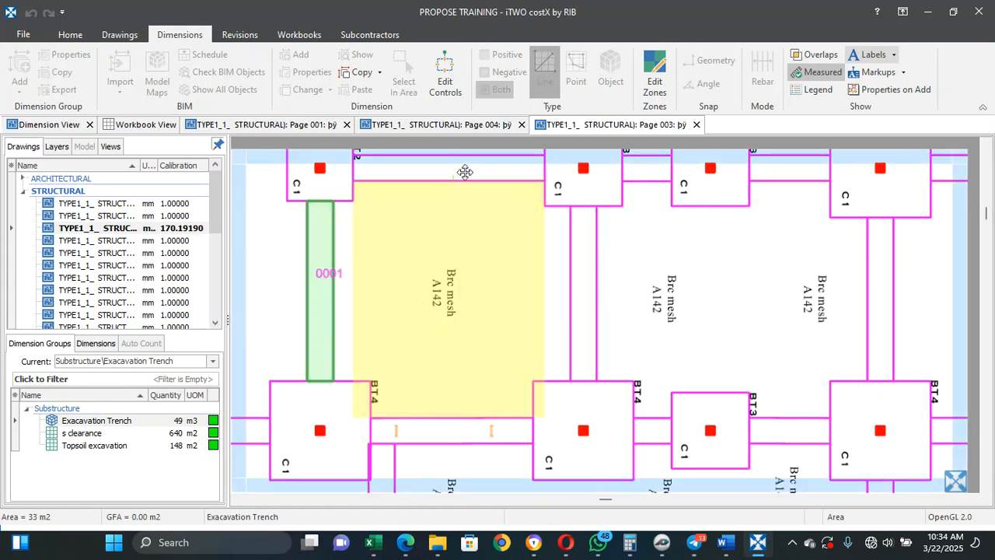
left_click(435, 176)
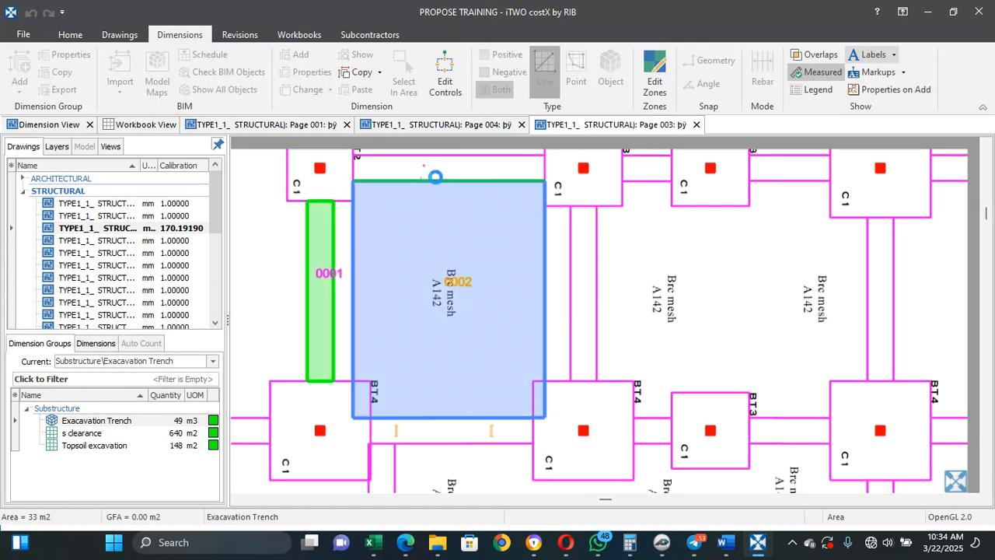
right_click(445, 218)
mouse_move(502, 301)
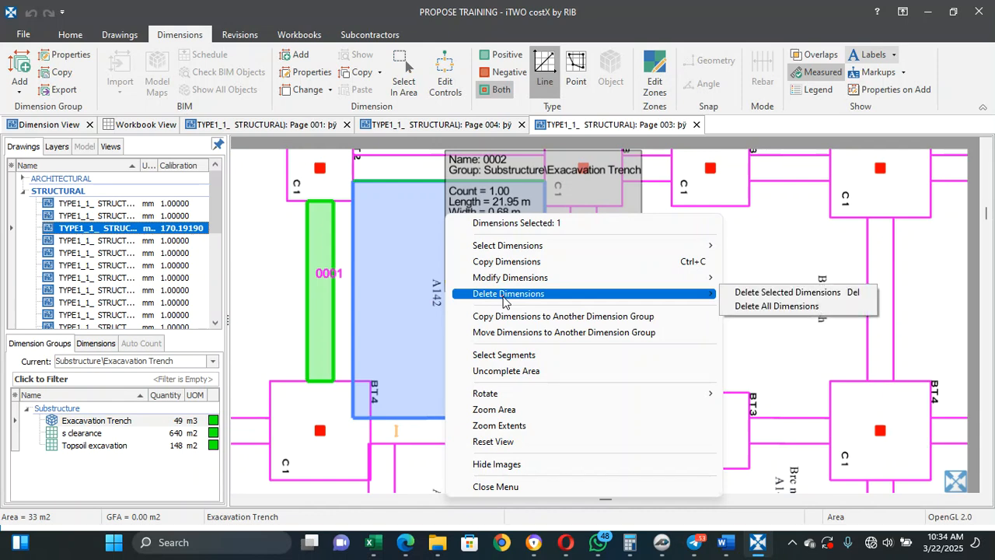
left_click(758, 292)
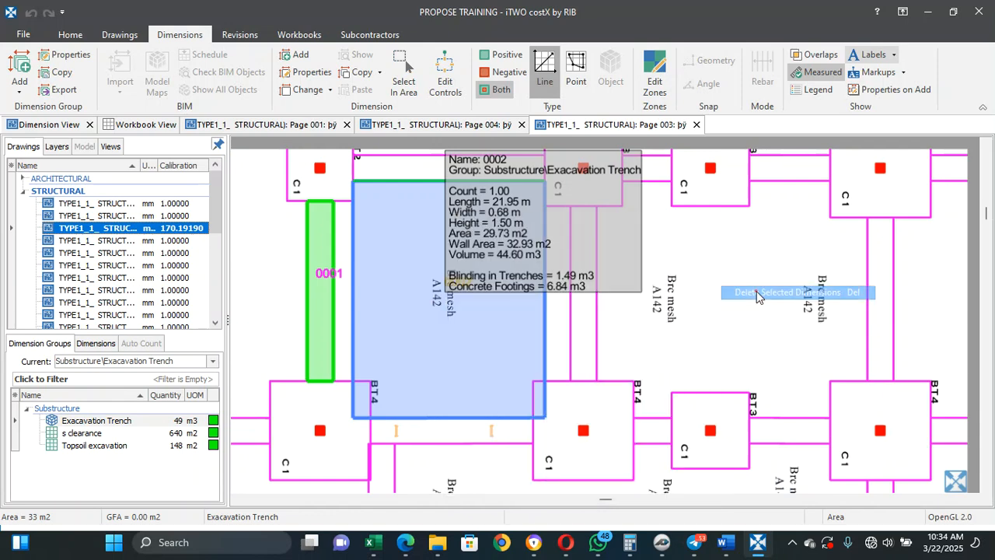
left_click(472, 290)
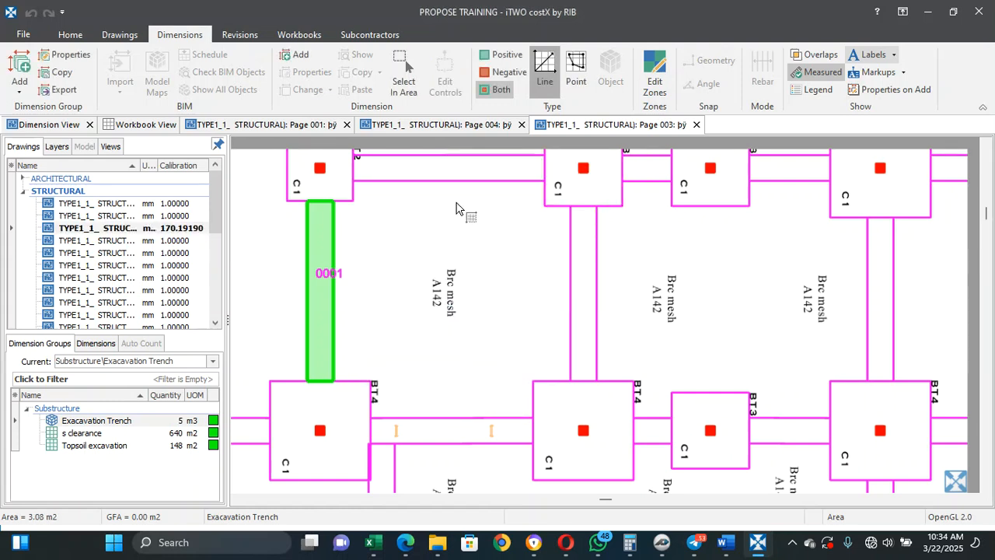
Step: Measure the three trench strips along the upper row of bases and the vertical strip below the second base
left_click(444, 166)
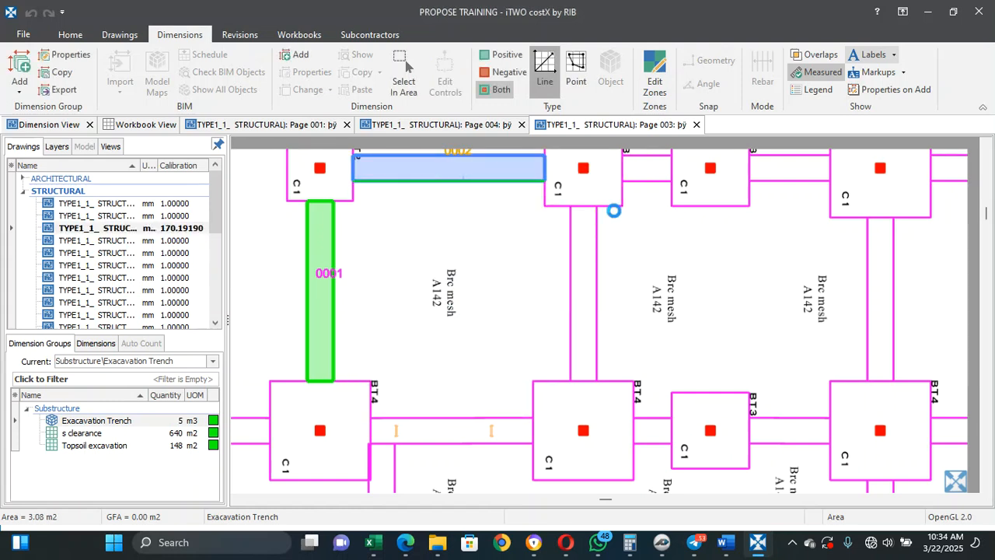
left_click(651, 170)
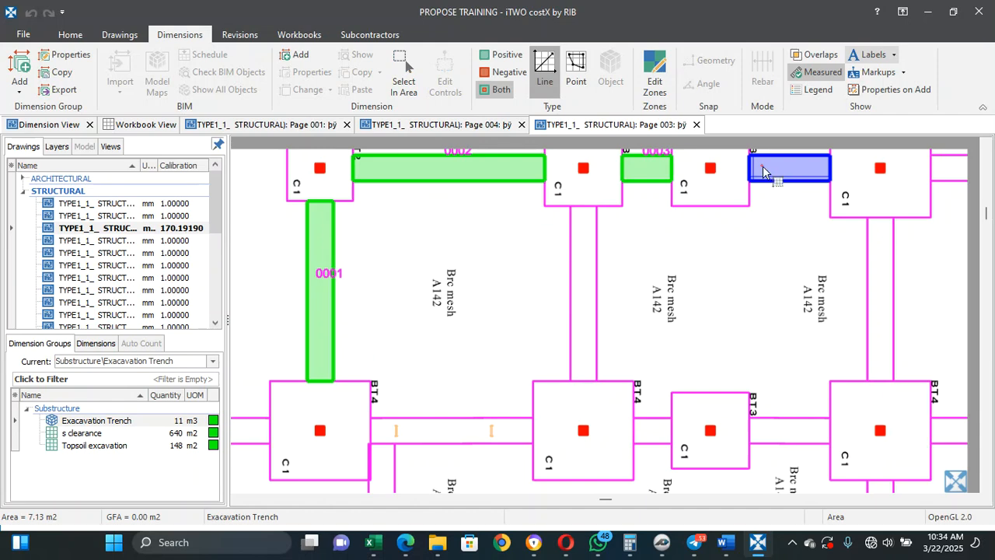
left_click(762, 165)
left_click(584, 294)
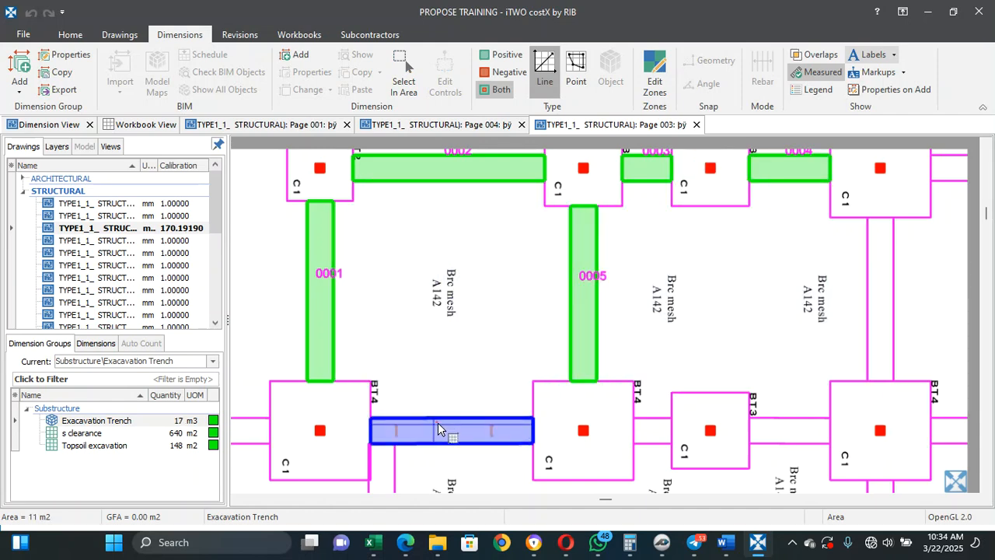
Step: Measure the four horizontal trench strips between the bases along the second row of the foundation plan
left_click(437, 422)
left_click(651, 431)
left_click(777, 430)
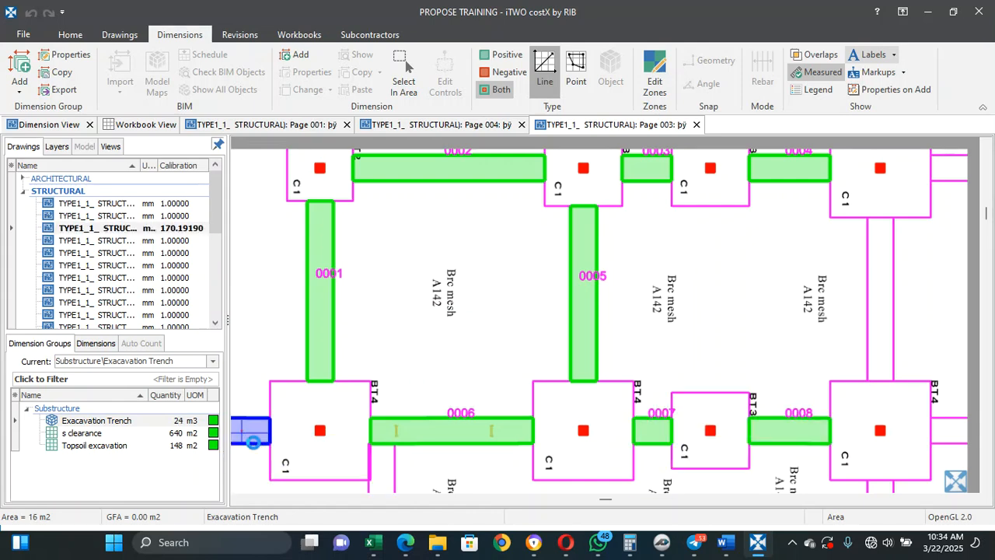
left_click(250, 432)
Step: Measure the upper-row trench strip between the BT4 and C2 bases and the vertical strip below the C2 base
scroll(467, 387, "down", 5)
scroll(471, 387, "up", 4)
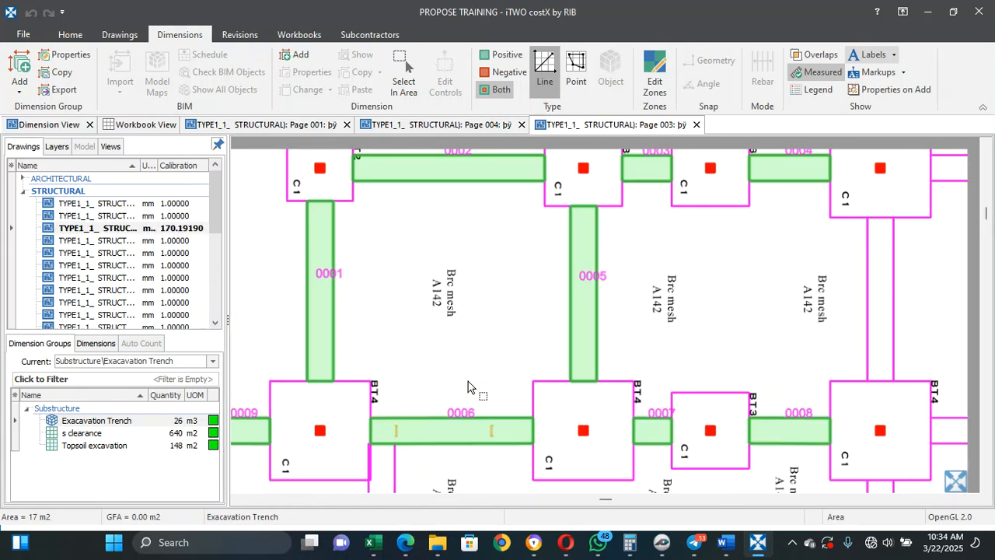
scroll(472, 386, "down", 4)
scroll(472, 387, "up", 2)
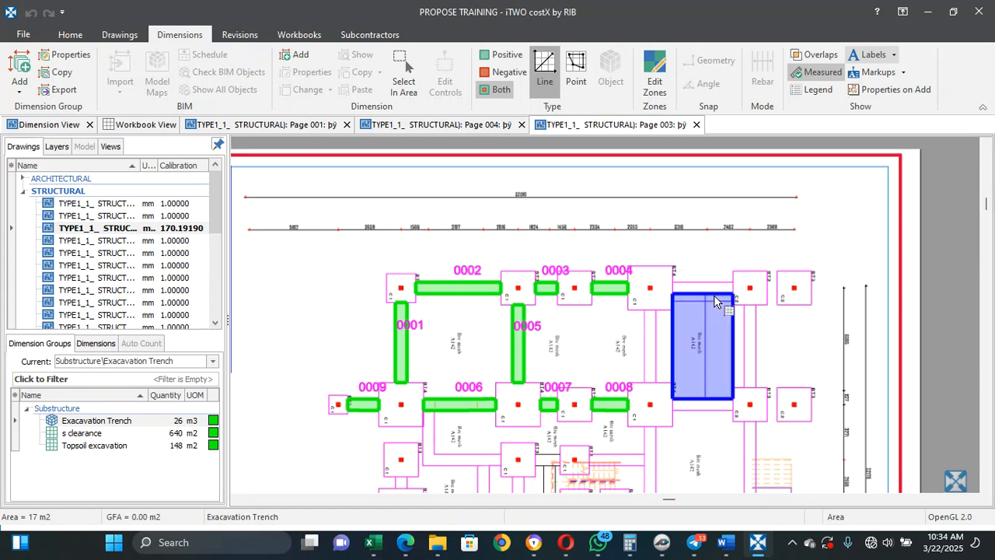
left_click(706, 286)
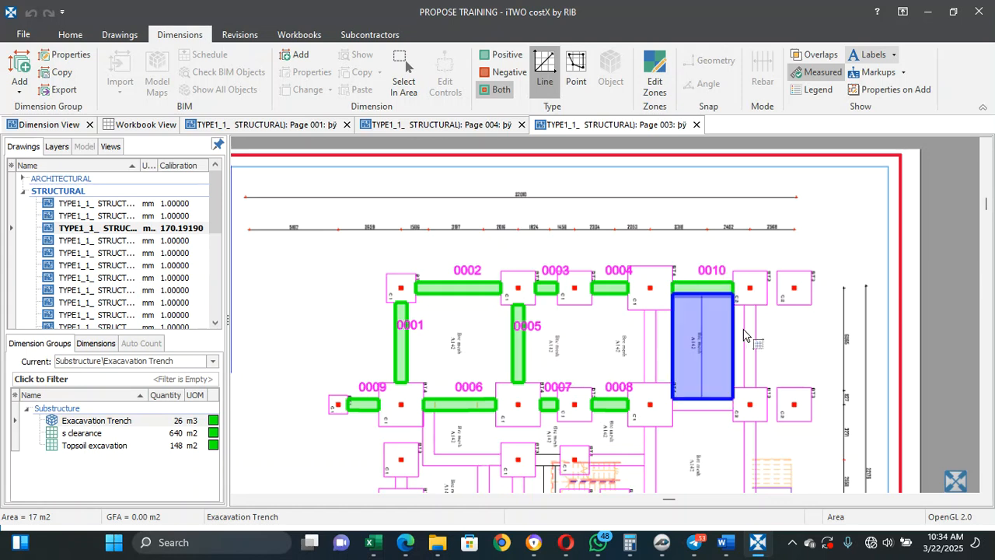
left_click(750, 336)
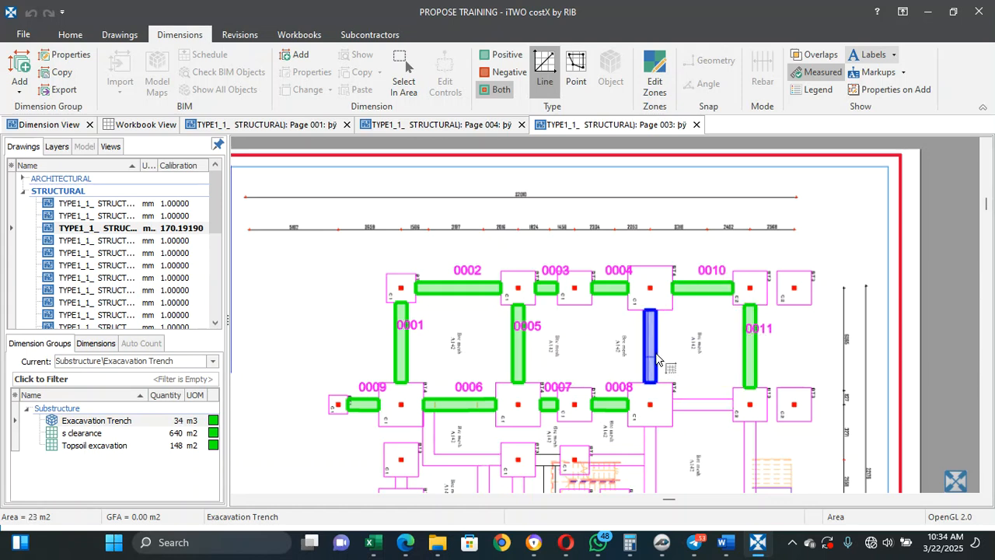
Step: Measure the two vertical strips on the upper BT4 base's column line, the second-row strip to C2, and the vertical strip below C2
left_click(651, 354)
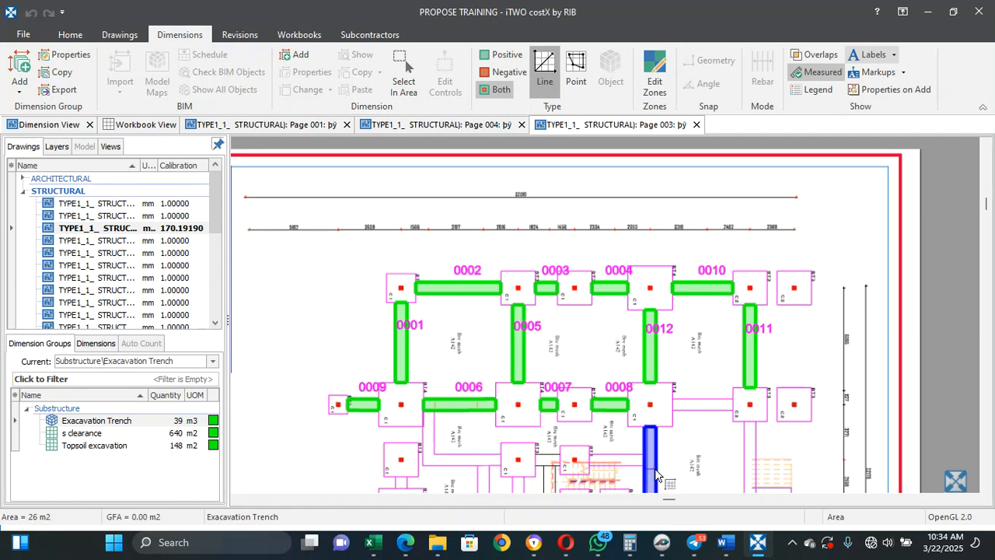
left_click(651, 465)
left_click(699, 407)
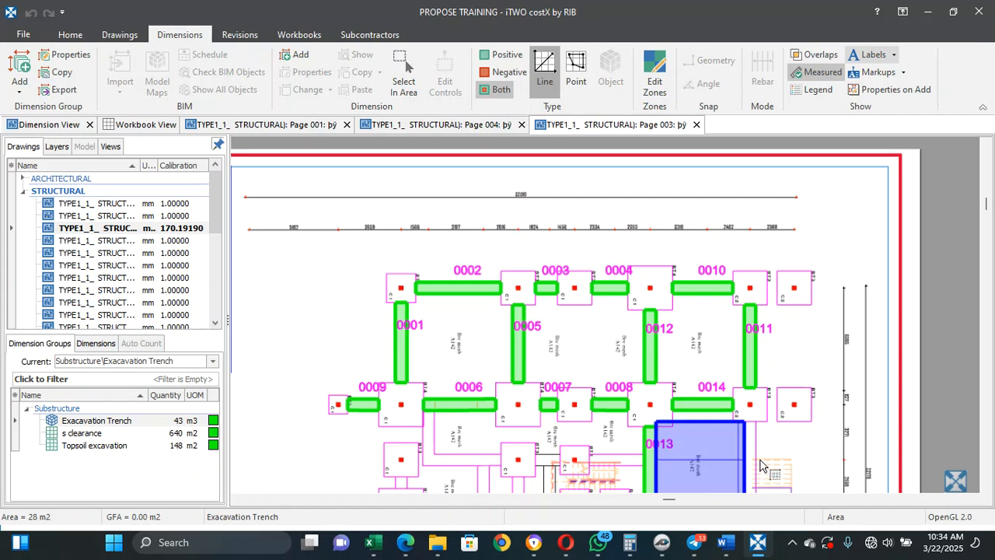
left_click(751, 451)
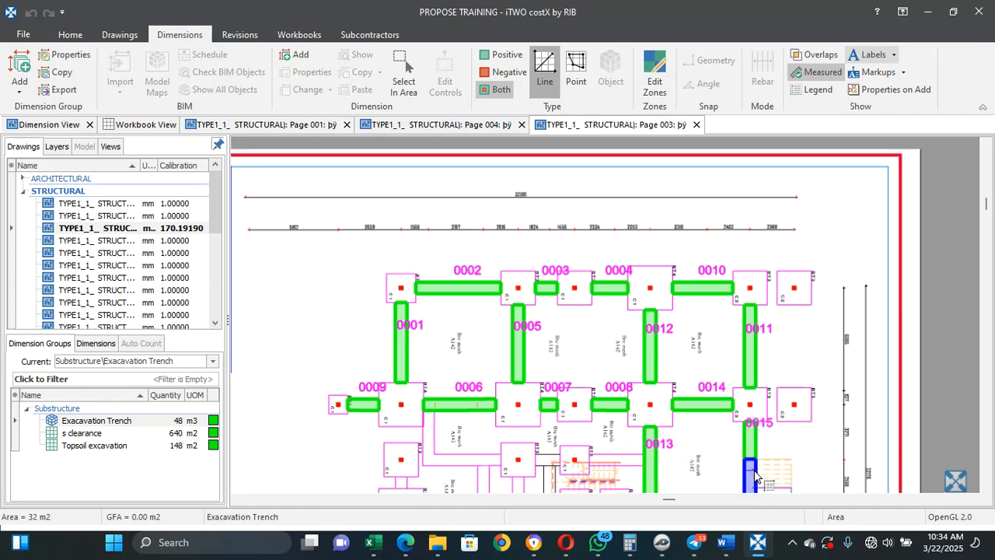
left_click(754, 472)
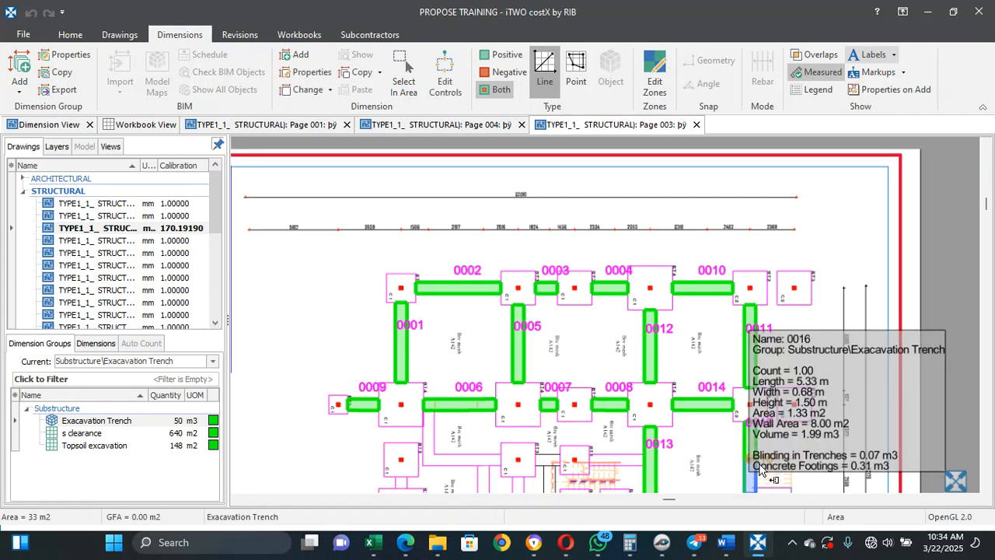
left_click(699, 405)
Step: Measure the vertical trench strip below the second row's first long strip and join the adjoining horizontal strip into one L-shaped dimension
scroll(699, 406, "down", 3)
scroll(700, 407, "down", 3)
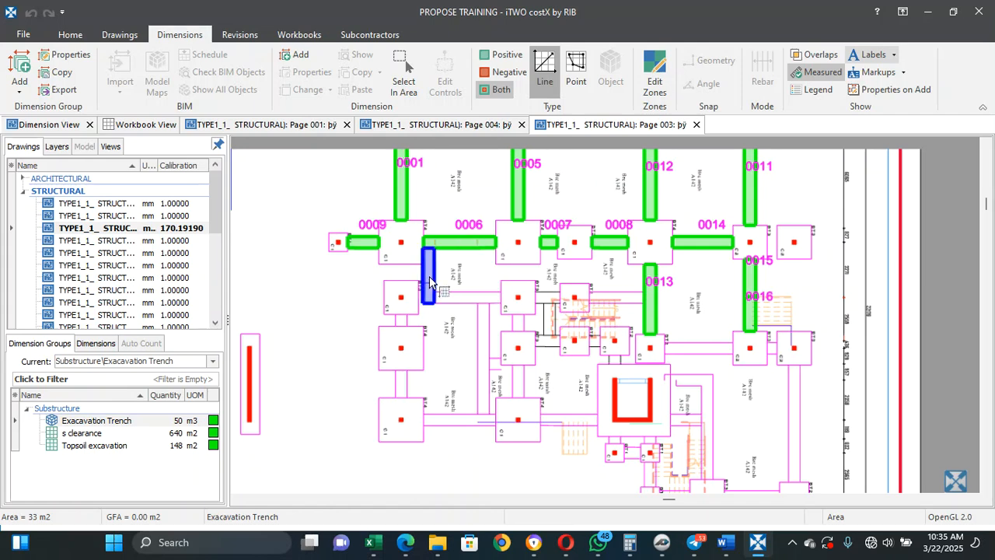
left_click(429, 275)
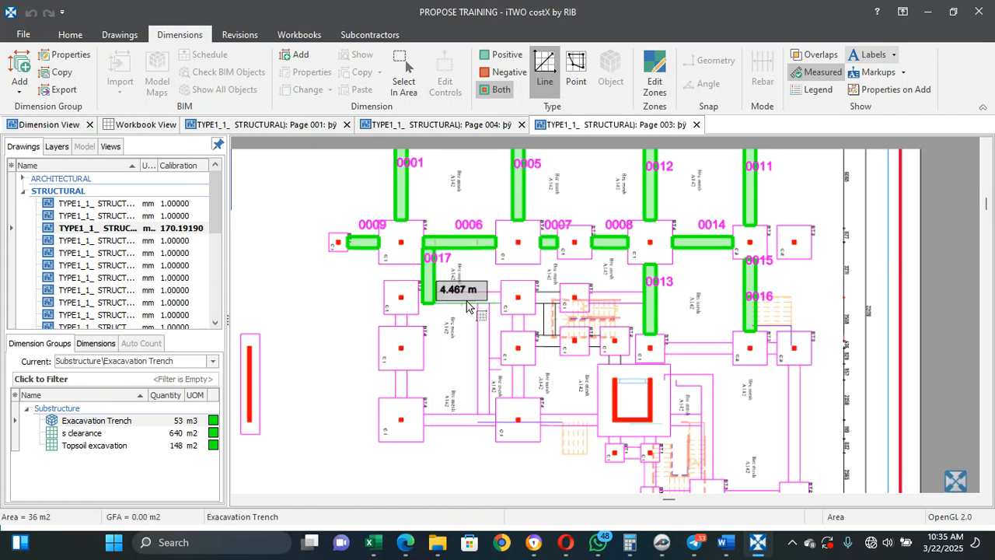
scroll(467, 304, "up", 1)
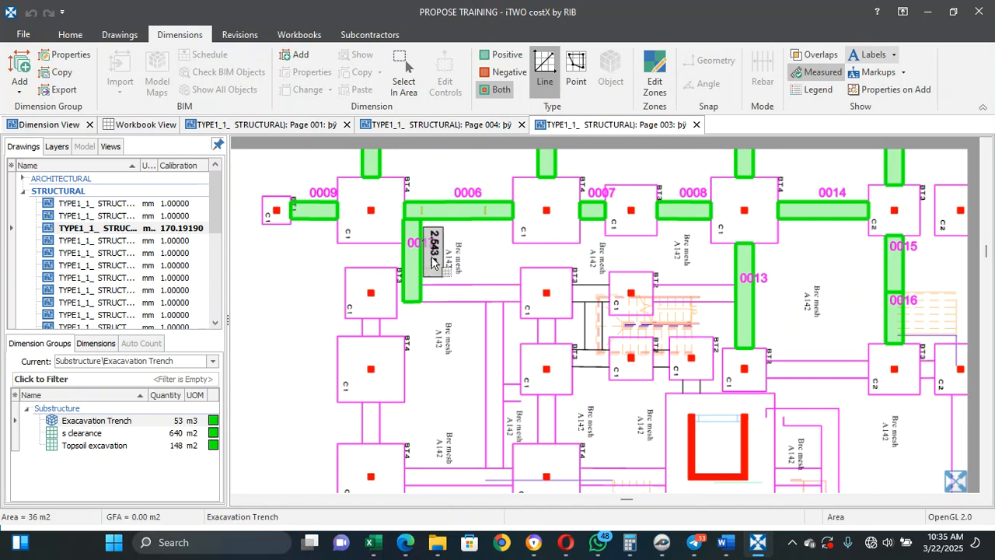
scroll(467, 304, "up", 1)
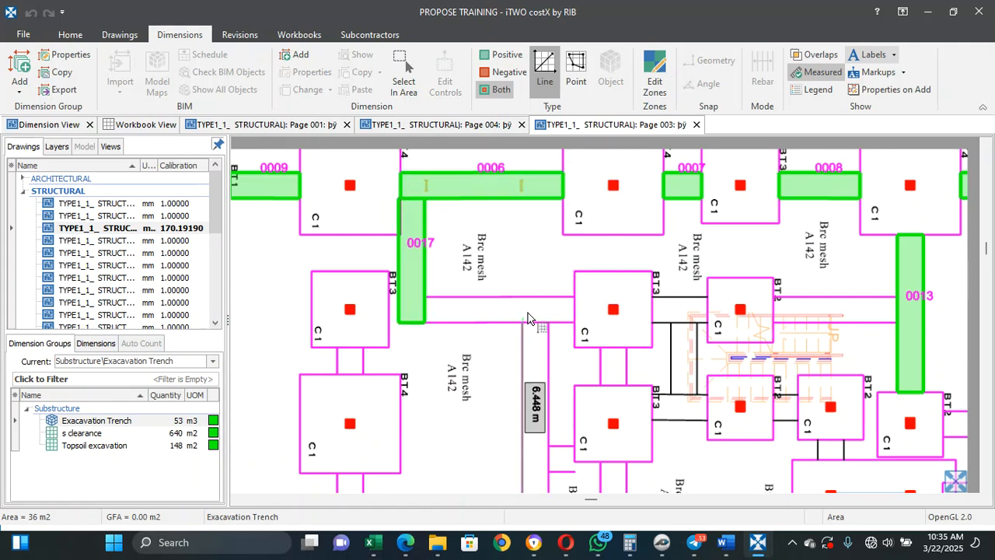
left_click(461, 312)
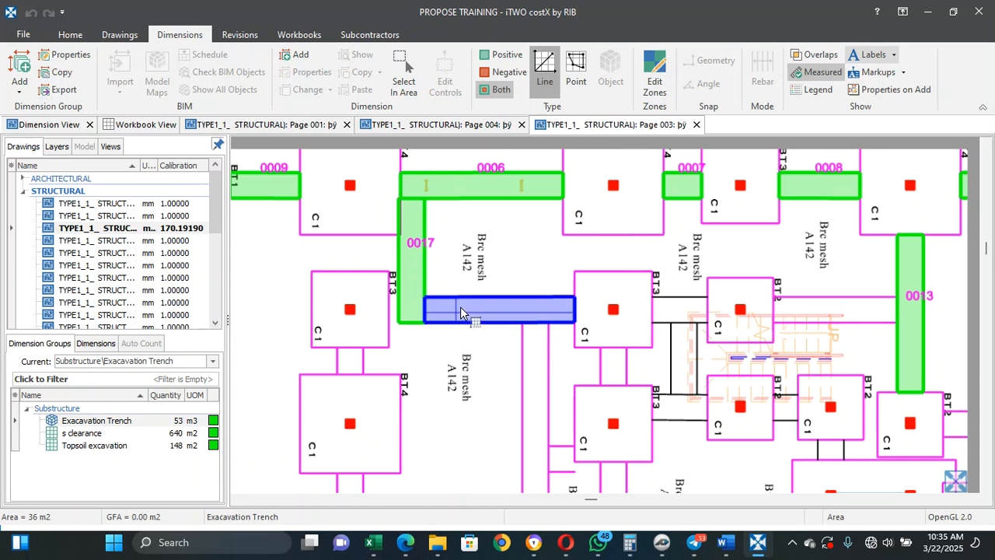
key("space")
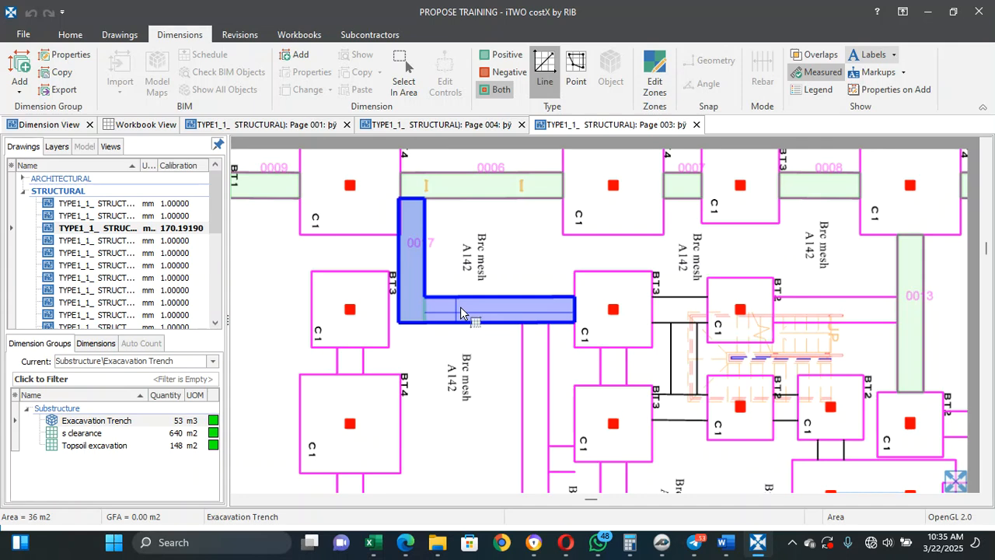
left_click(460, 308)
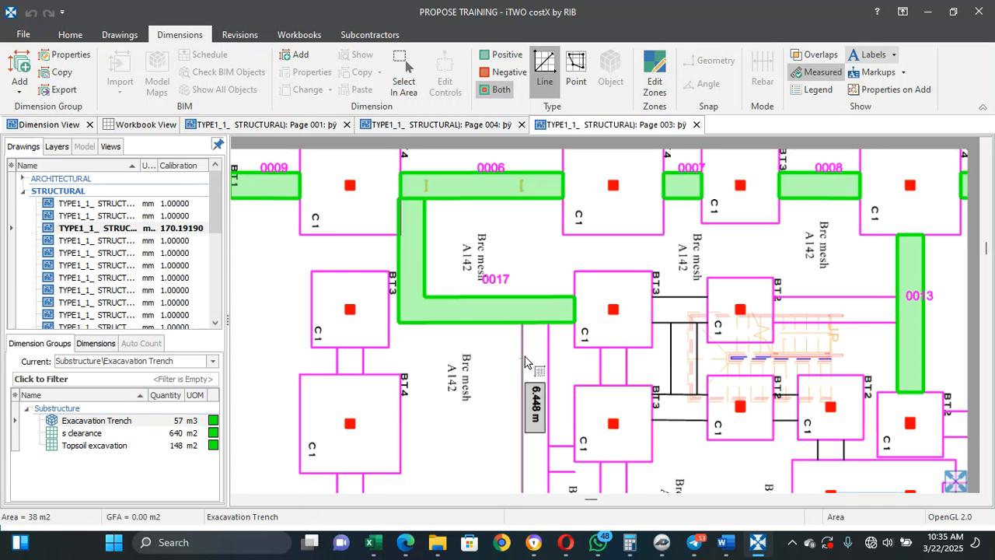
Step: Measure the vertical strip below the L-shaped trench, two short strips between the outer bases, and two horizontal strips leading to the lift base
scroll(521, 395, "down", 3)
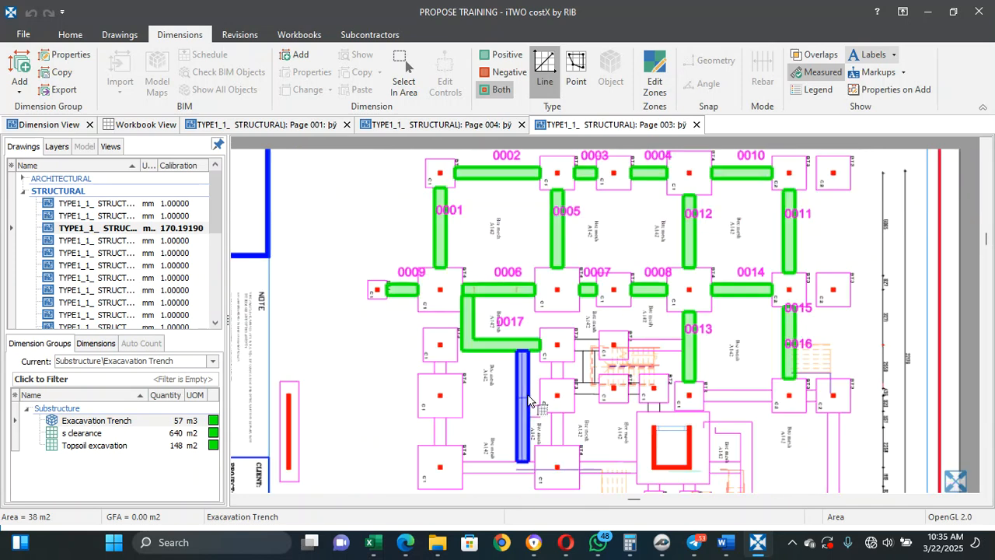
left_click(529, 397)
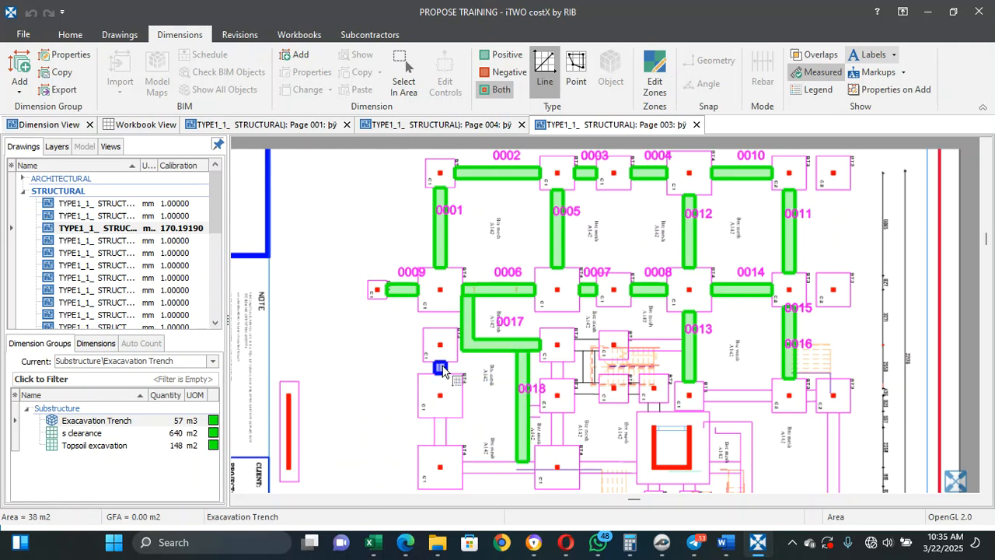
left_click(443, 368)
left_click(442, 433)
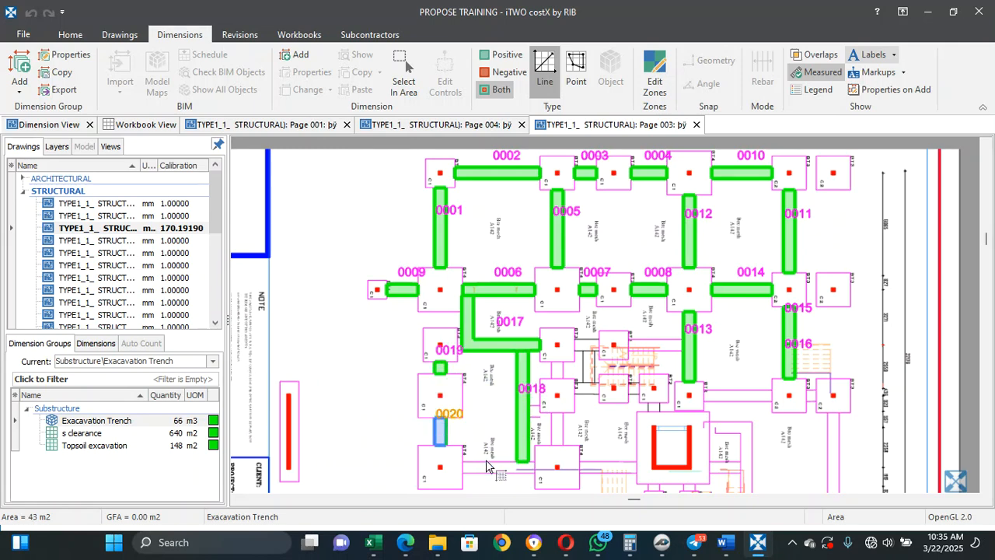
left_click(500, 470)
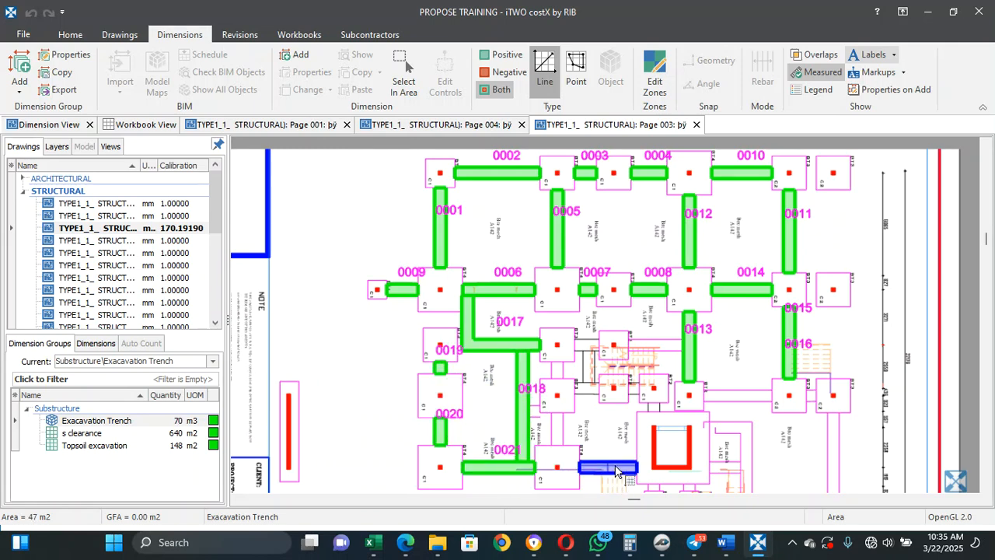
left_click(607, 467)
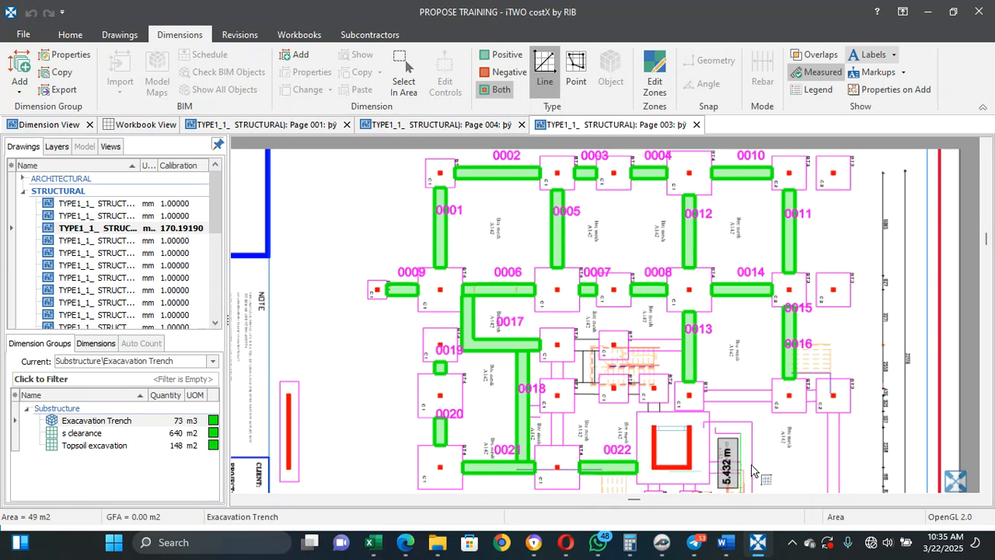
Step: Hide the stair linework beside the lift base, including layer A-FLOR-HRAL, and return to the drawing's dimension groups
scroll(753, 469, "down", 3)
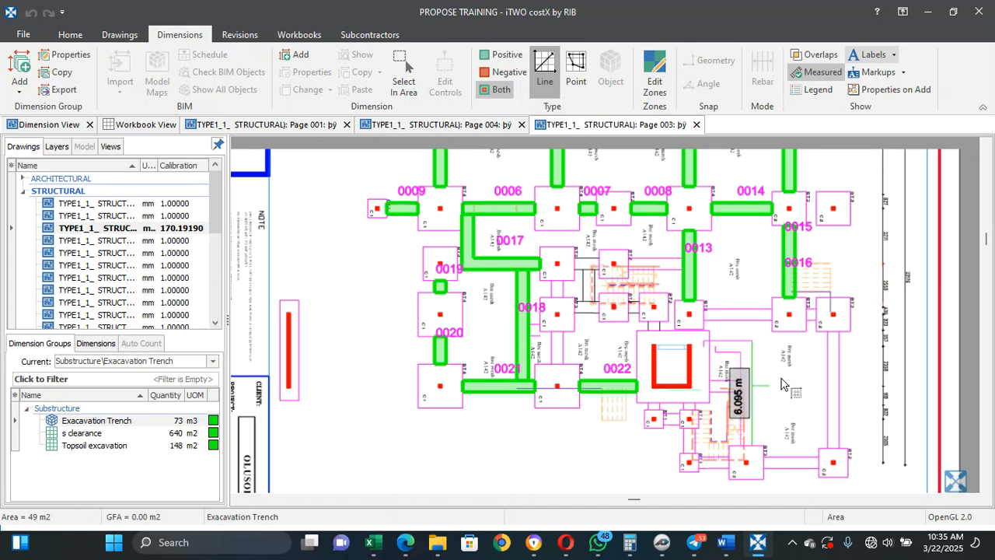
scroll(783, 379, "up", 3)
scroll(784, 379, "down", 2)
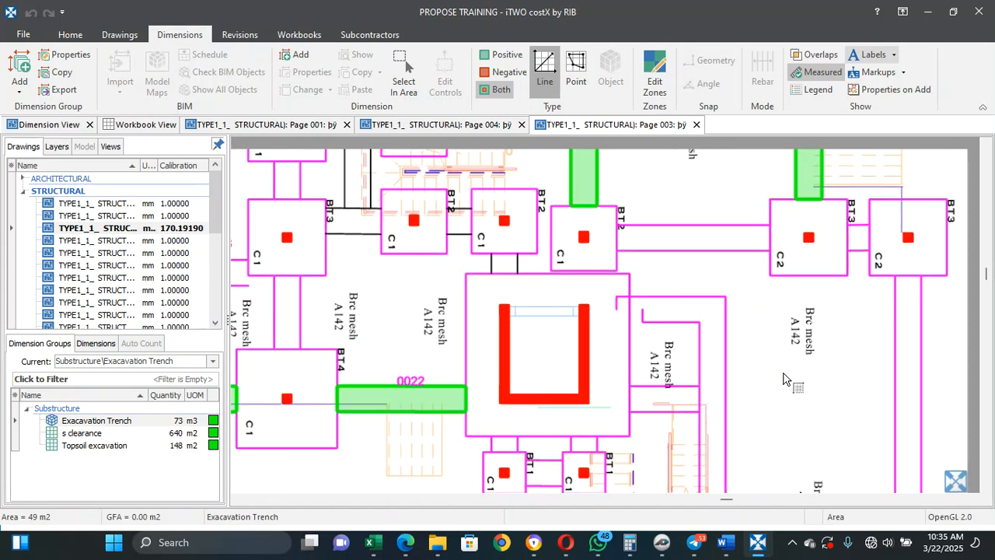
key("Right")
key("Right")
key("Down")
key("Down")
key("Down")
key("Down")
key("Down")
key("Down")
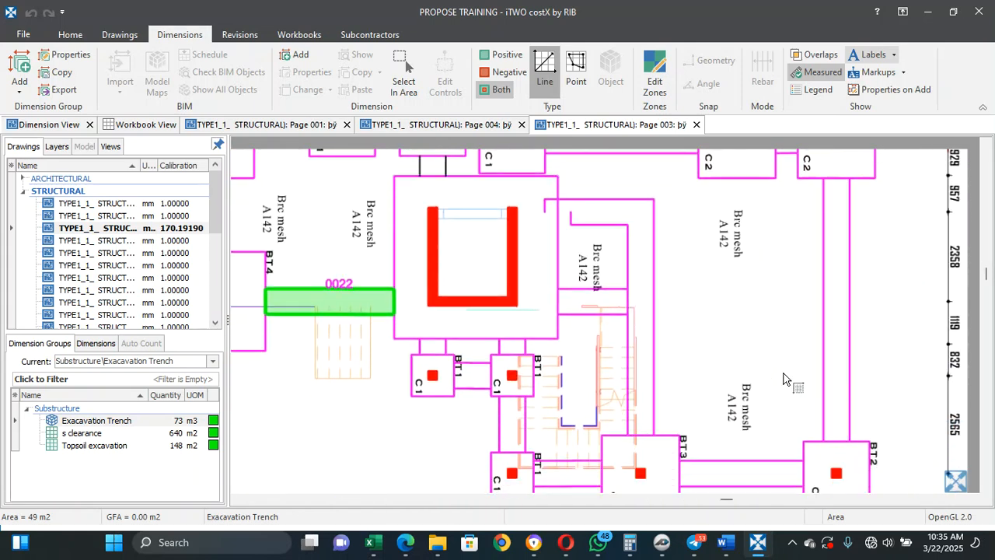
left_click(56, 148)
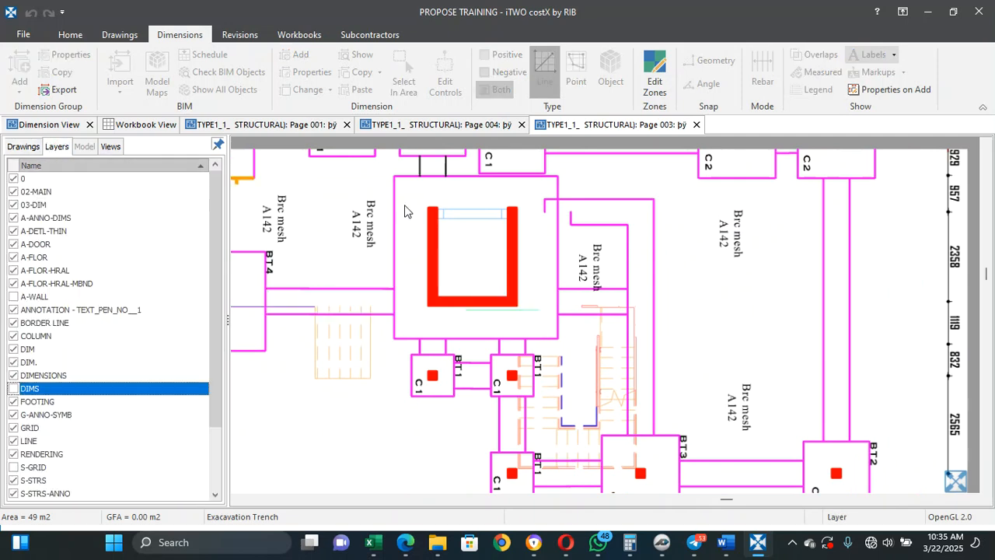
left_click(615, 371)
left_click(649, 386)
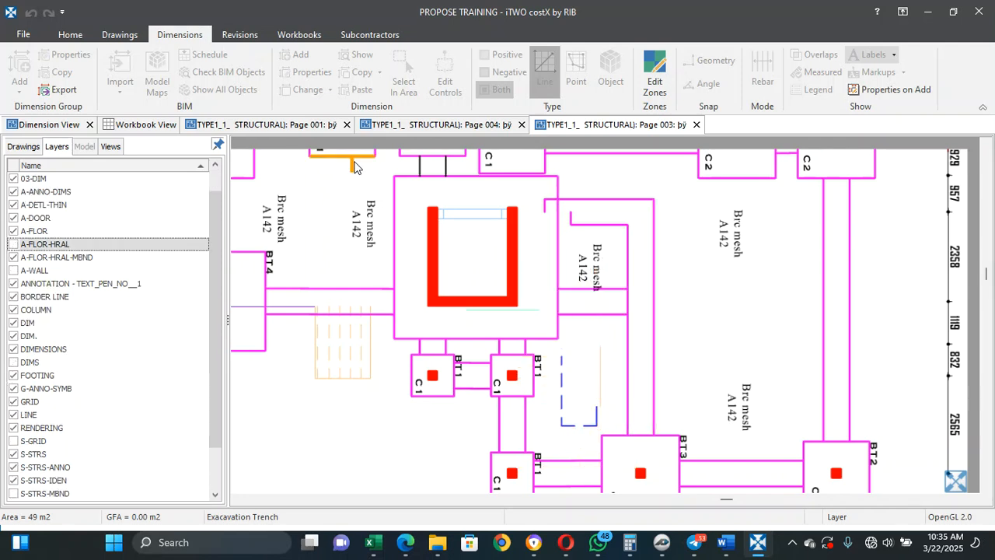
left_click(24, 146)
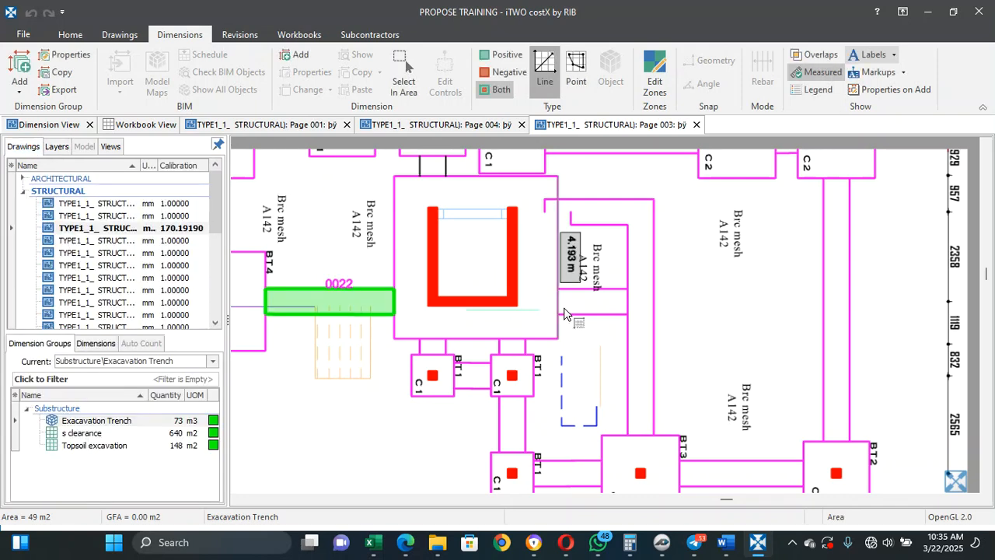
Step: Measure the vertical strip above the lower BT3 base, join its horizontal return into it, and measure the short strip to the lift base
left_click(641, 336)
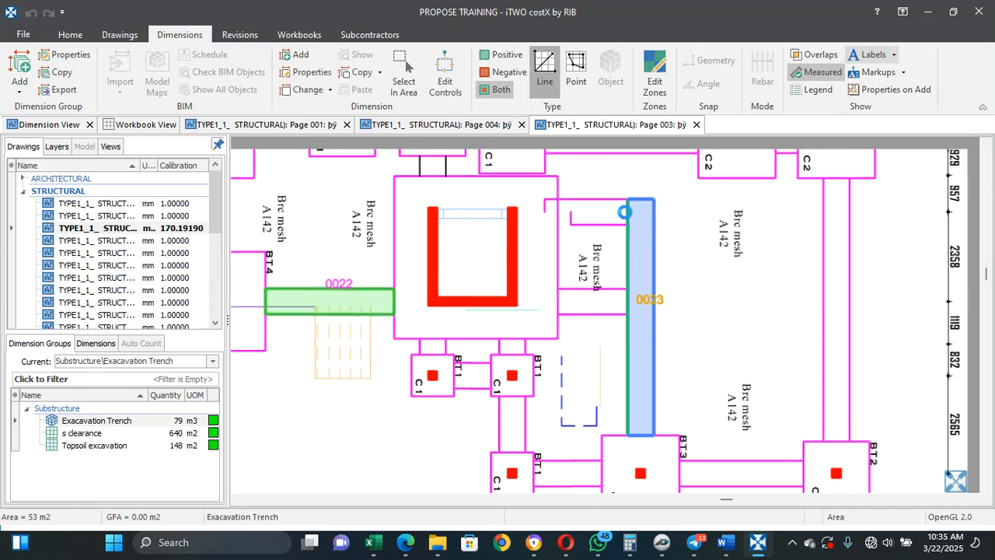
left_click(613, 211)
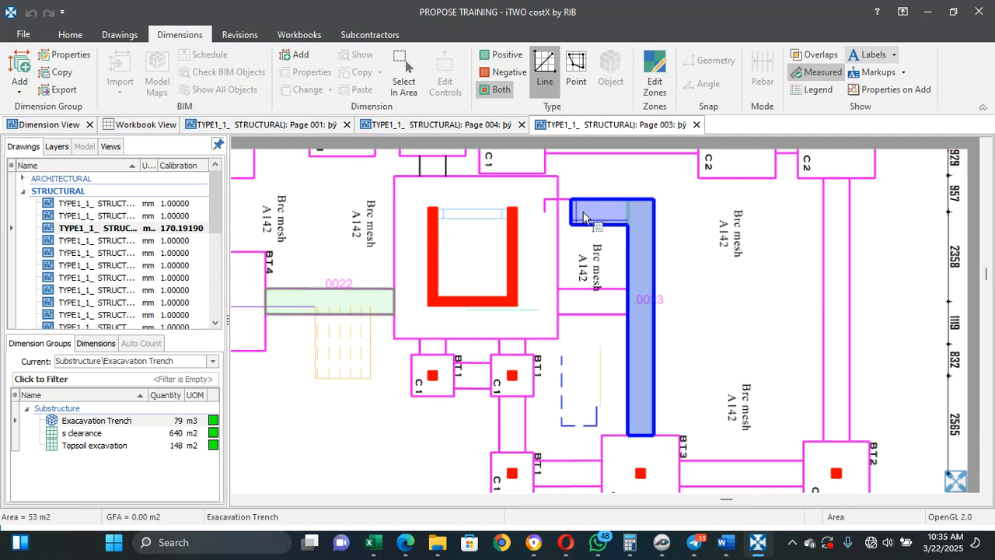
left_click(595, 311)
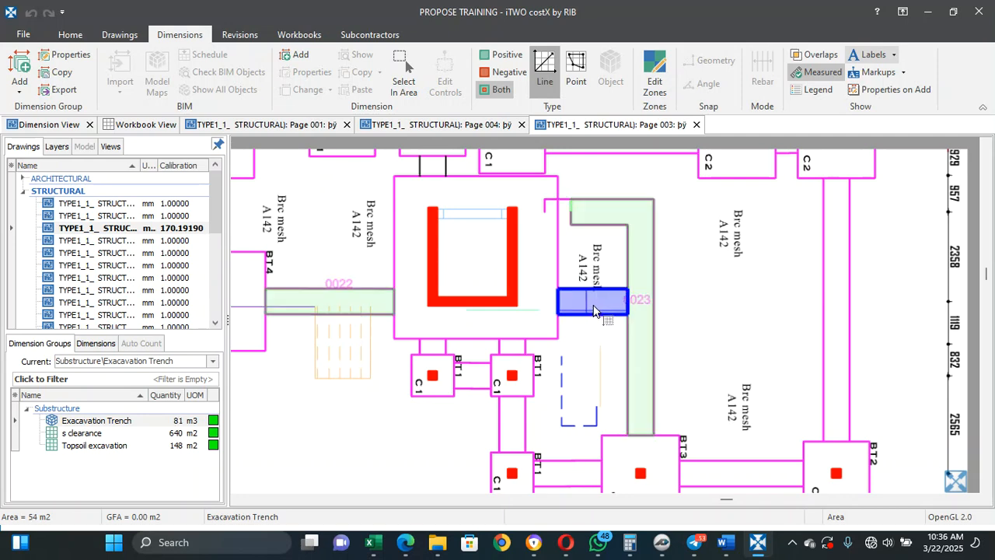
left_click(594, 311)
left_click(603, 314)
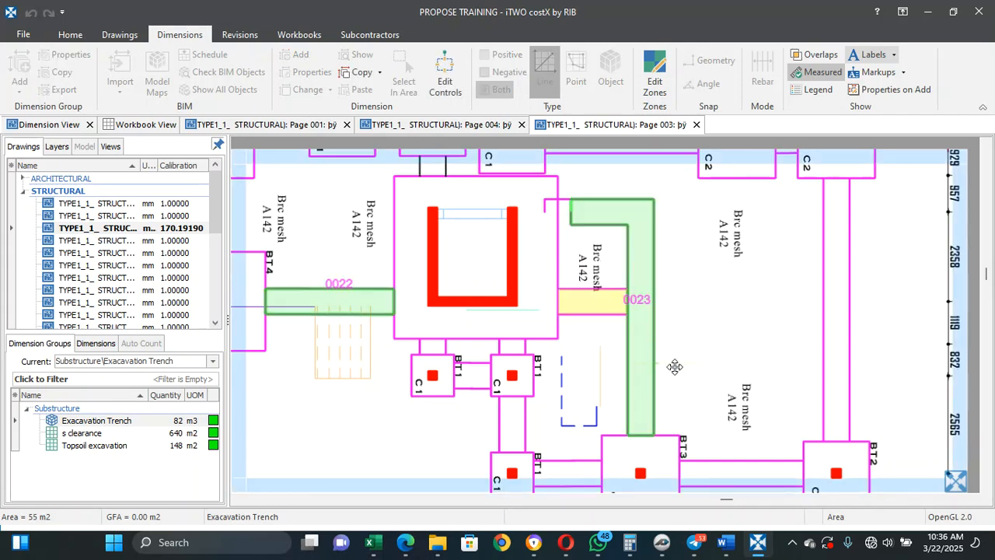
right_click(604, 313)
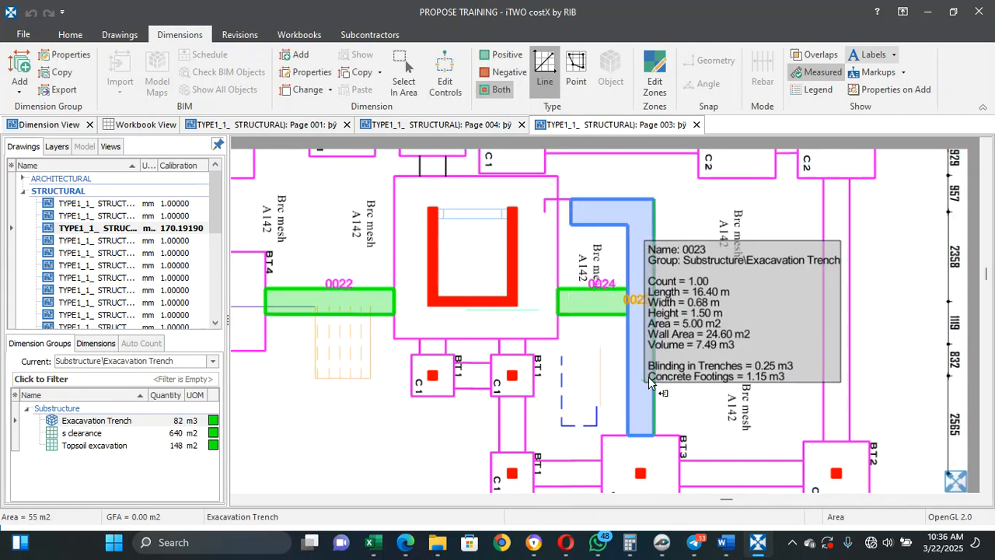
Step: Measure the four short trench strips linking the three BT1 bases with each other and with the lift base
scroll(649, 406, "down", 2)
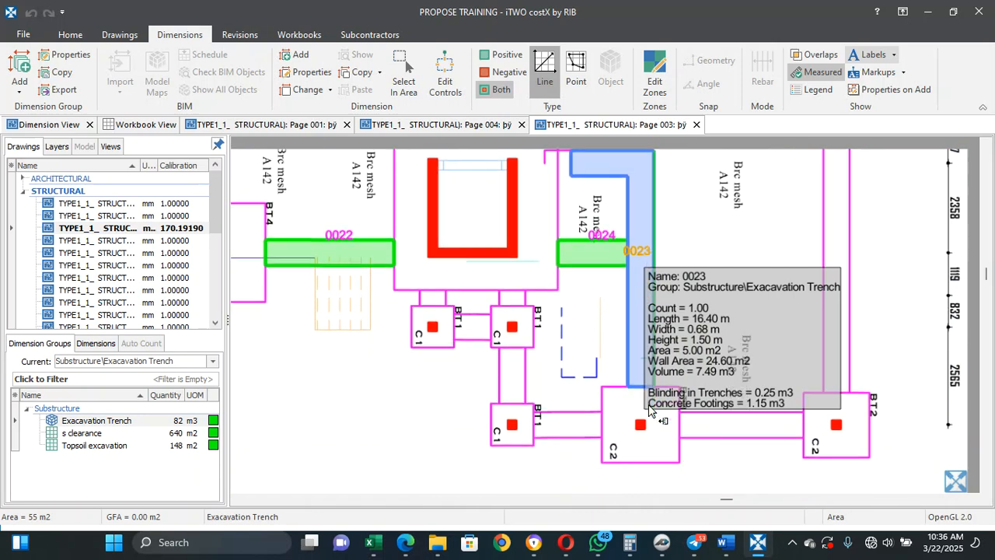
left_click(514, 353)
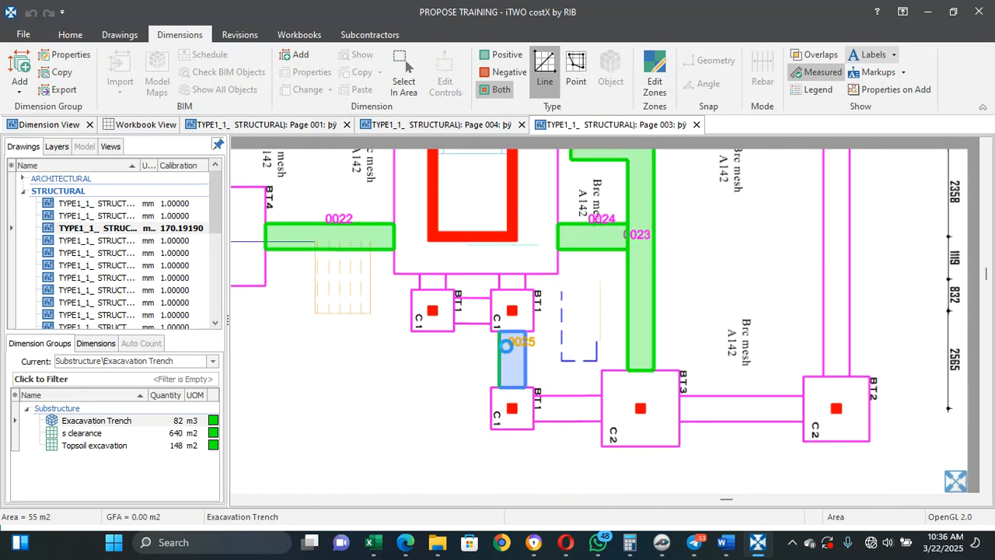
left_click(484, 316)
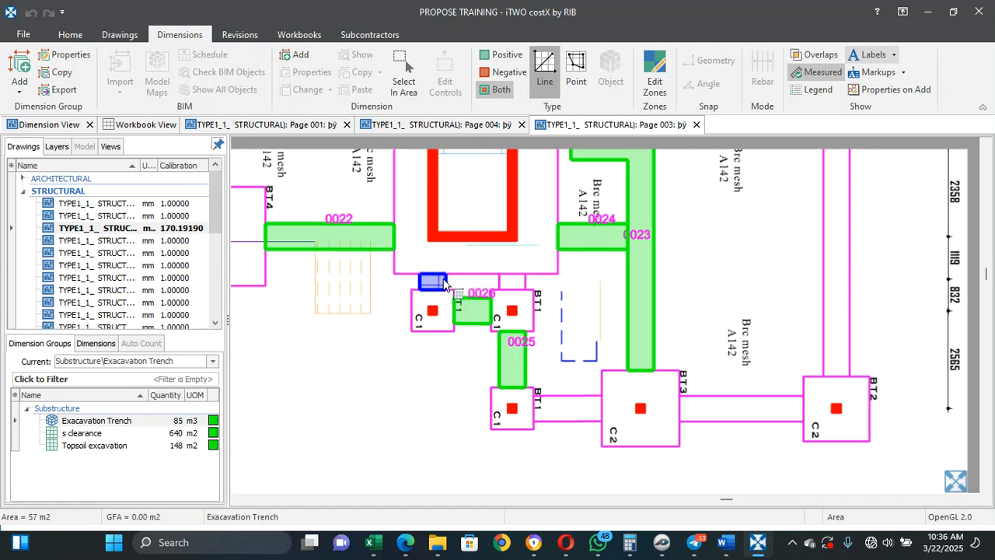
left_click(433, 283)
left_click(513, 286)
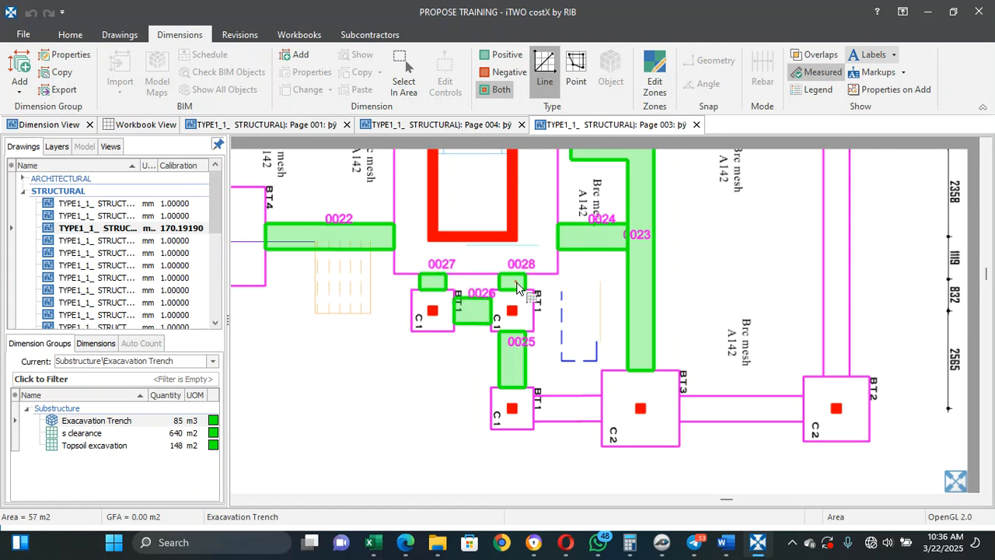
Step: Measure the two horizontal strips along the lowest row of bases and the long vertical strip above its BT2 base
left_click(568, 411)
left_click(720, 417)
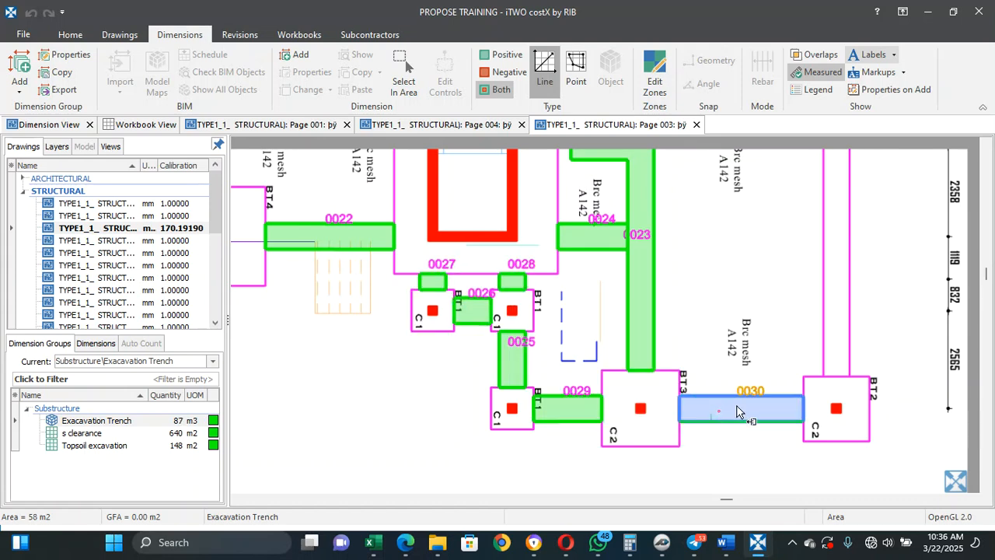
left_click(840, 303)
Step: Measure the short strip between the two C2 bases, the strip from BT2 to C2, and the short strip above the lift base
scroll(842, 309, "down", 3)
scroll(812, 237, "up", 3)
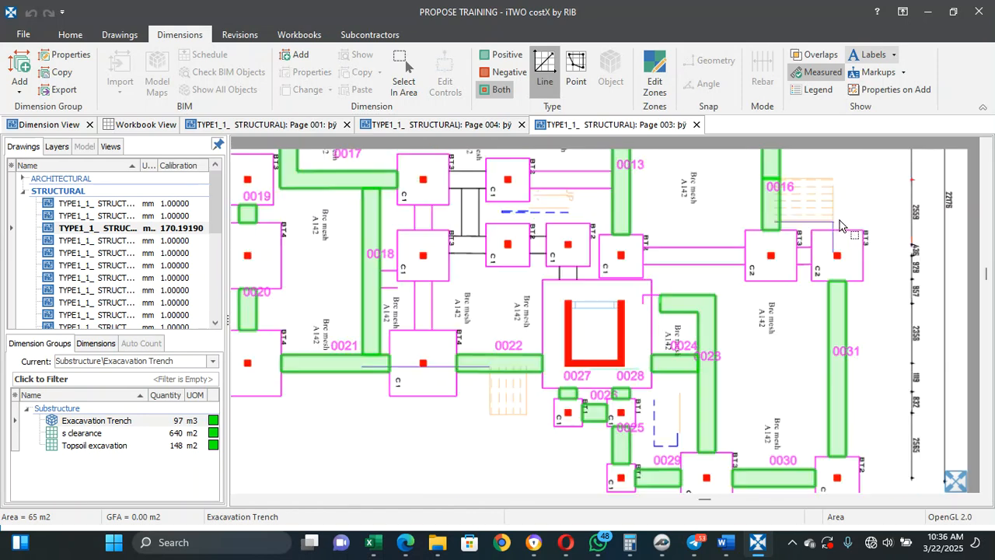
left_click(827, 266)
left_click(692, 256)
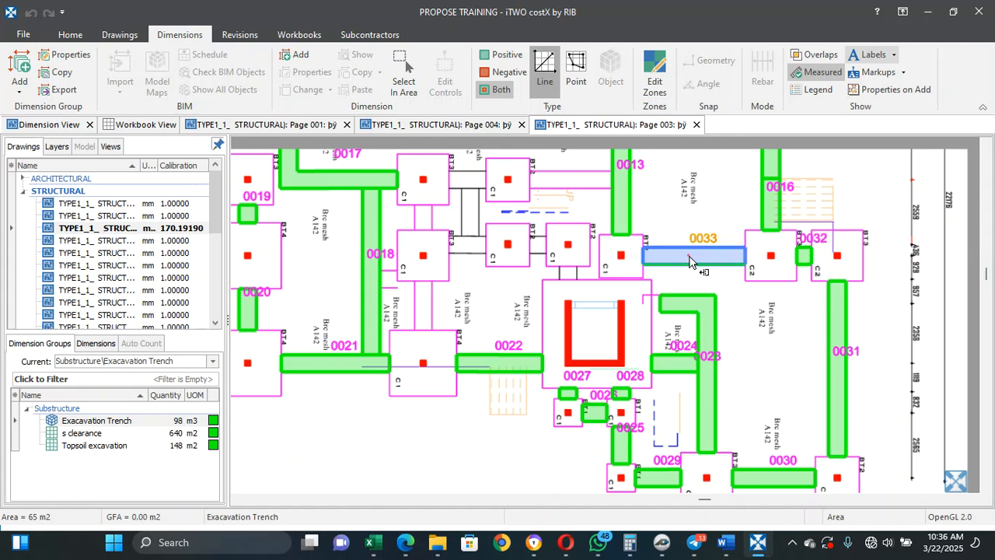
left_click(568, 273)
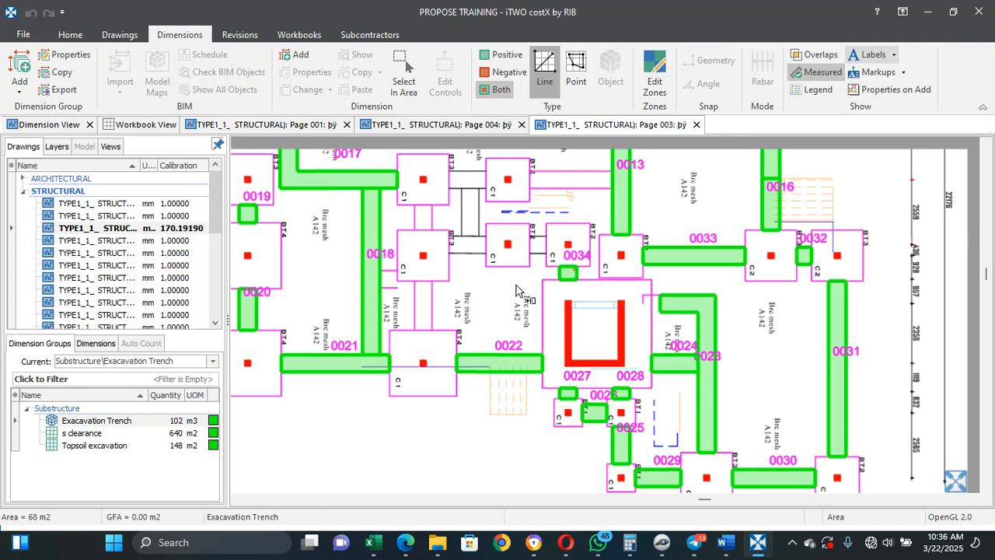
Step: Measure the vertical strip above the lower BT4 base, the short stub beside it, and the horizontal strip running into the central vertical strip
left_click(423, 307)
left_click(394, 279)
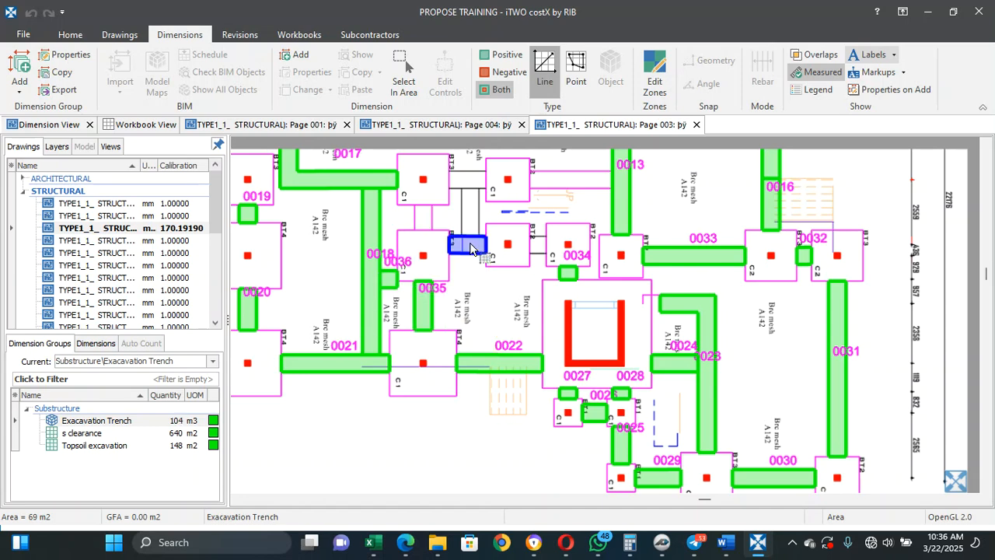
scroll(468, 296, "down", 5)
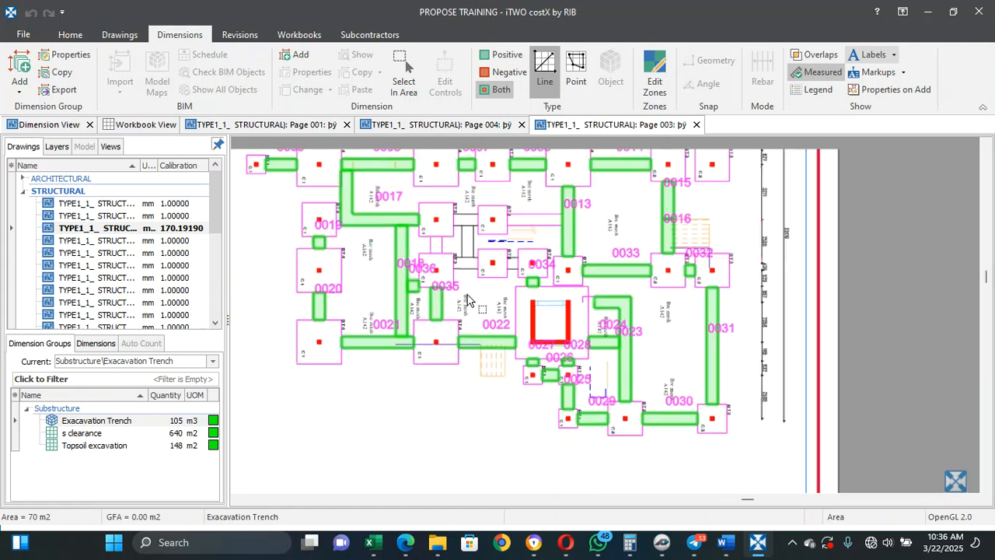
scroll(468, 297, "up", 3)
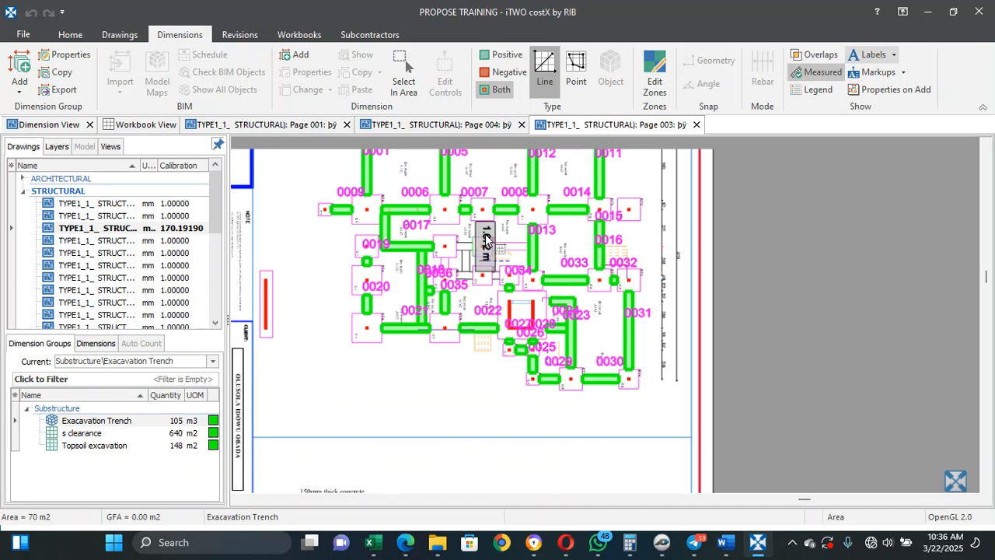
scroll(513, 241, "up", 3)
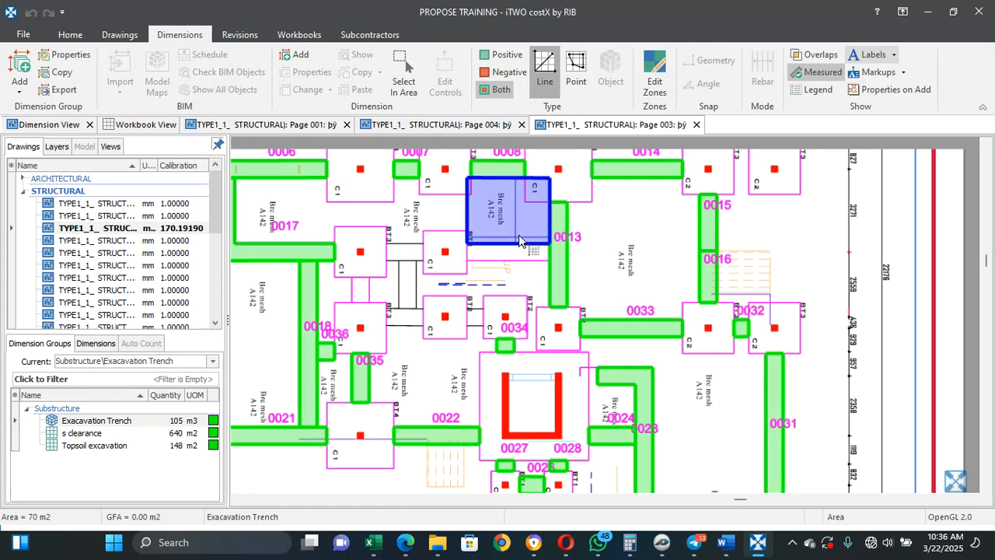
left_click(518, 248)
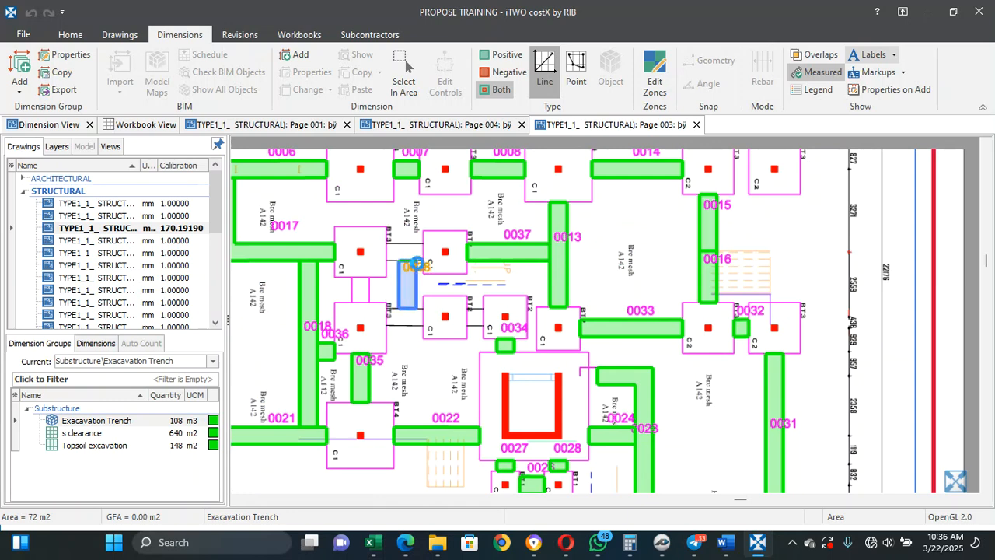
Step: Measure the five short trench strips linking the central BT3 and BT2 bases, including the vertical strip between the two horizontal ones
left_click(407, 284)
left_click(406, 252)
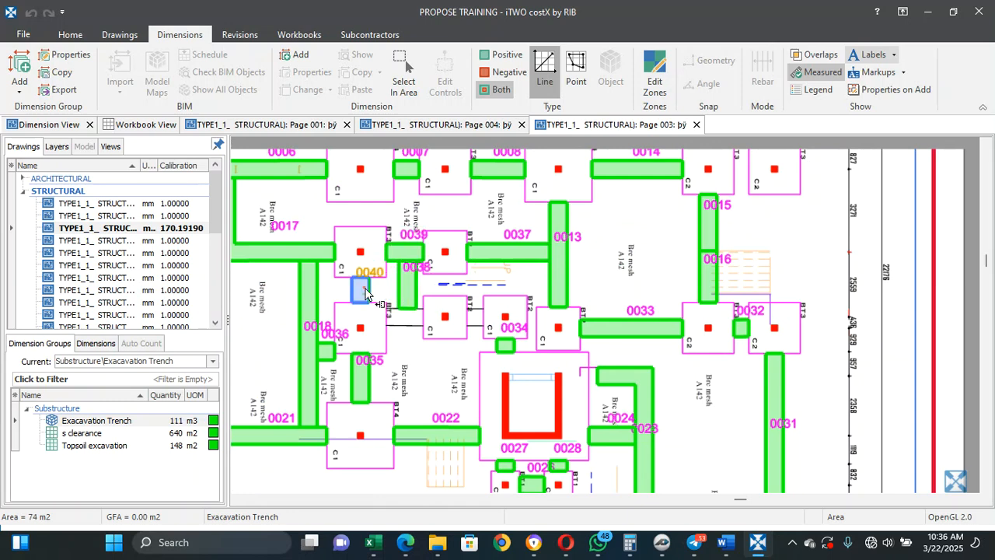
left_click(361, 291)
left_click(401, 313)
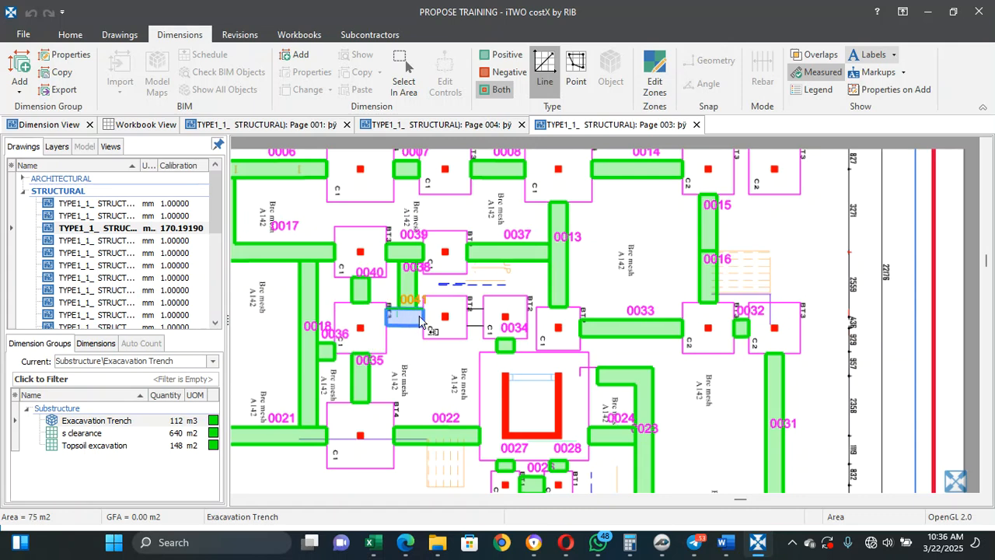
left_click(488, 319)
Step: Check the whole foundation plan for trench strips still unmeasured and review the excavation trench quantity
scroll(558, 253, "down", 2)
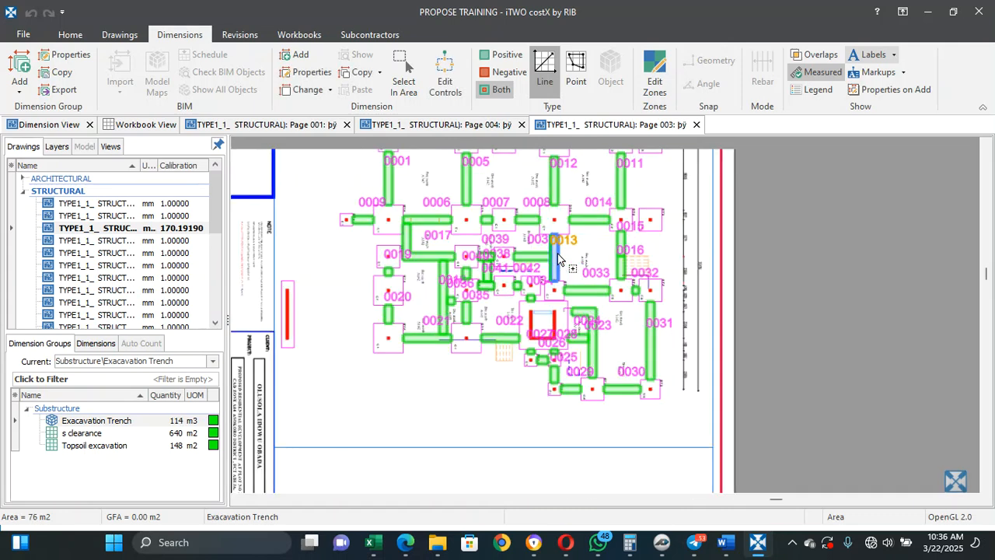
scroll(558, 258, "up", 2)
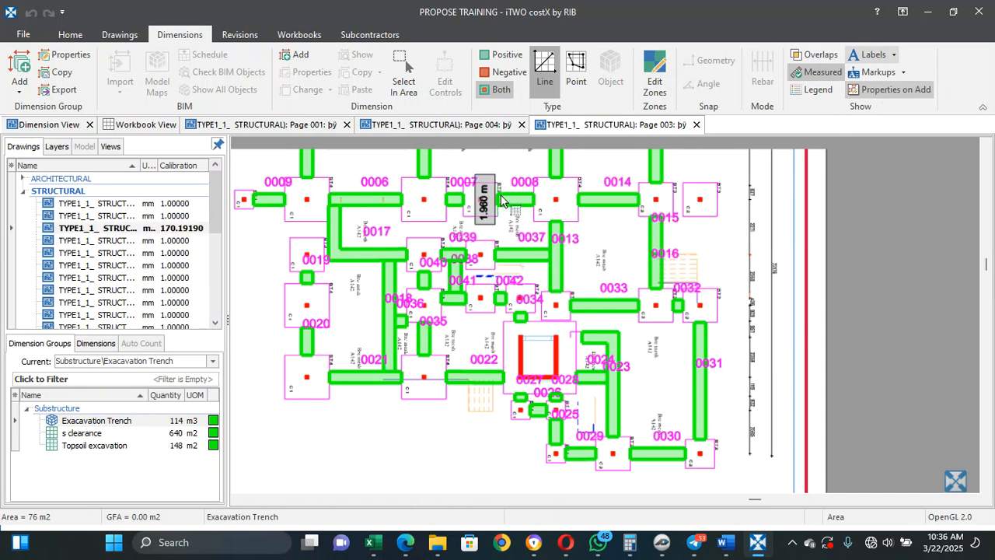
scroll(501, 201, "up", 3)
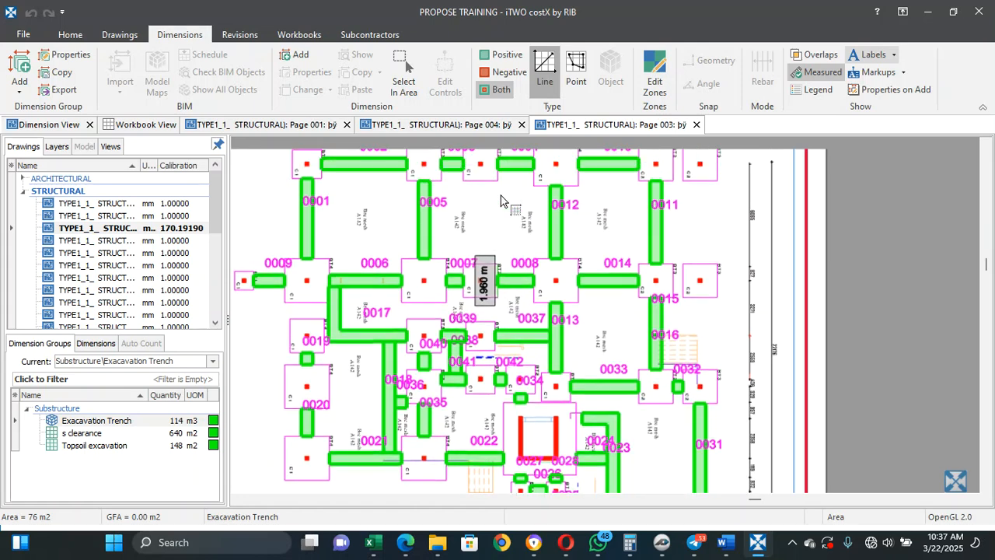
scroll(501, 201, "down", 2)
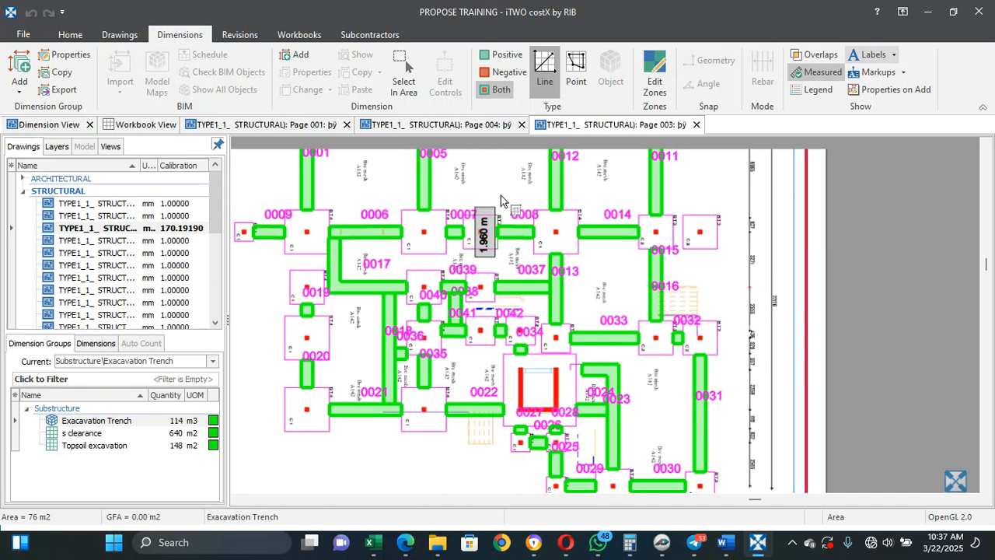
scroll(501, 201, "down", 1)
scroll(501, 201, "up", 2)
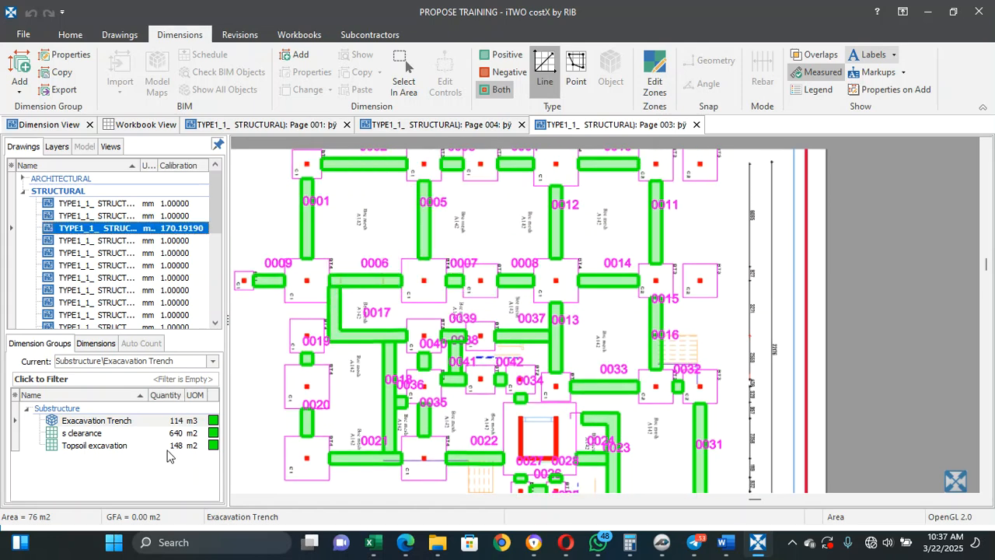
mouse_move(140, 425)
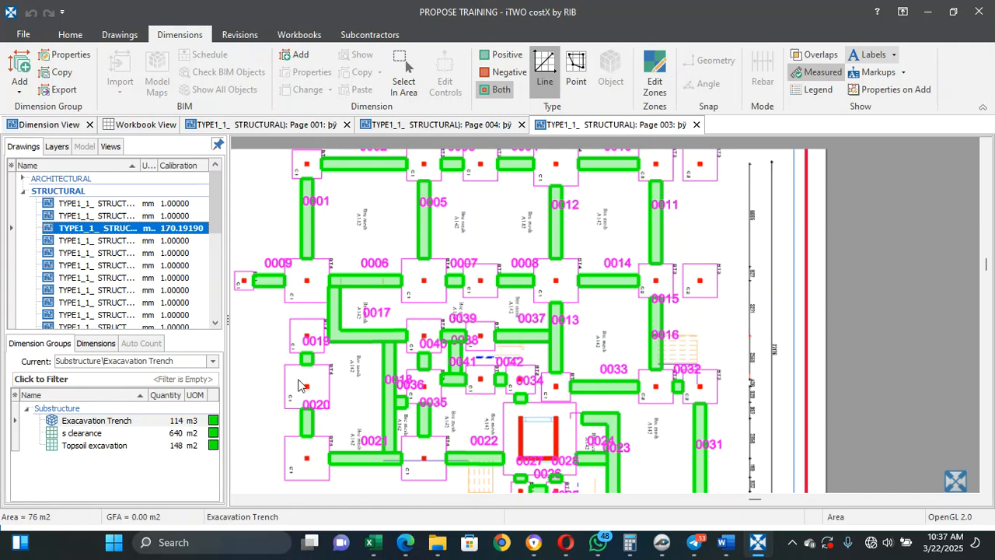
scroll(297, 385, "down", 3)
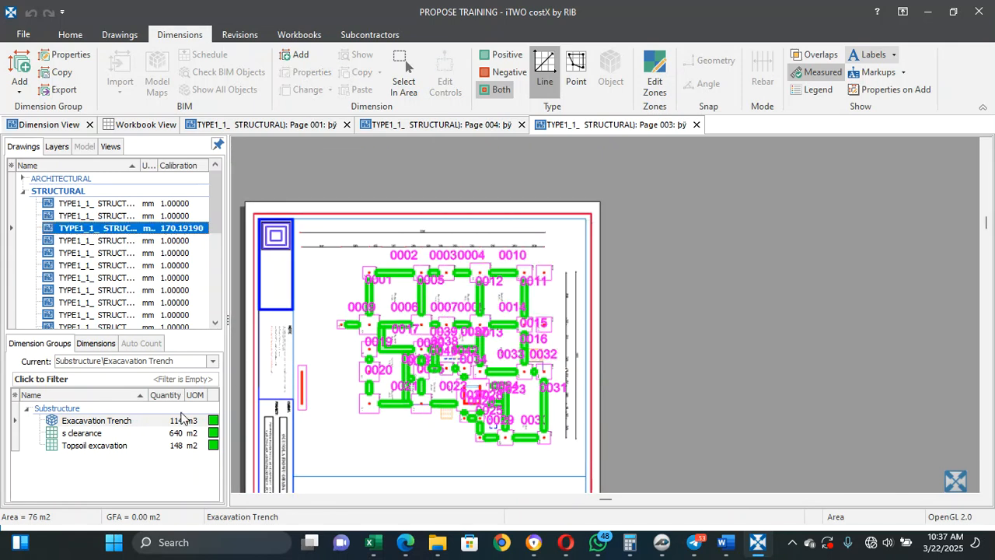
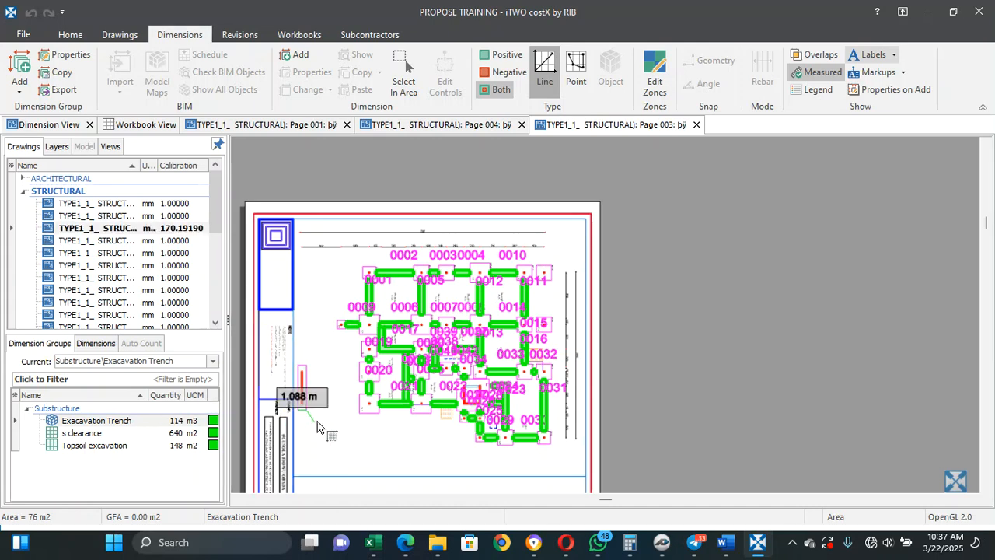
scroll(434, 356, "up", 3)
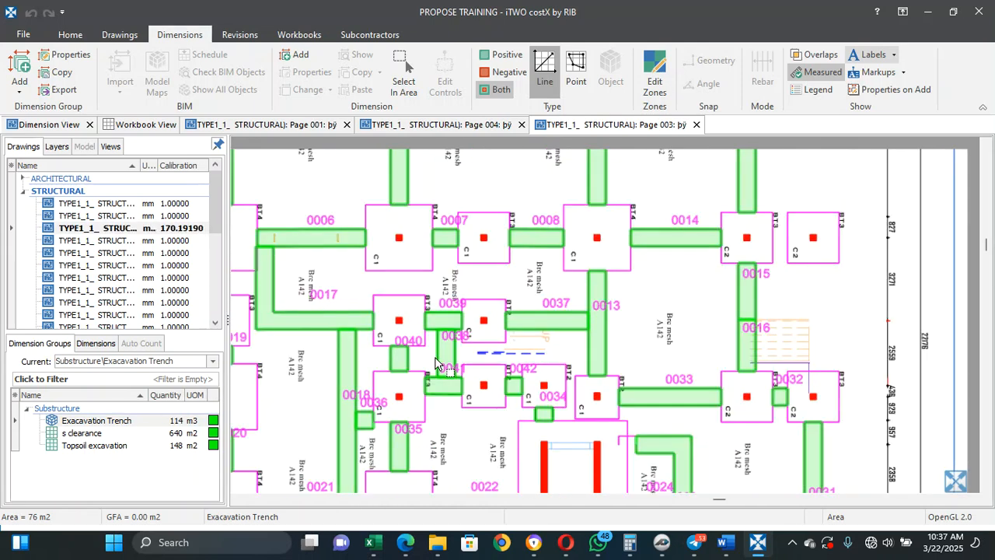
scroll(435, 360, "down", 2)
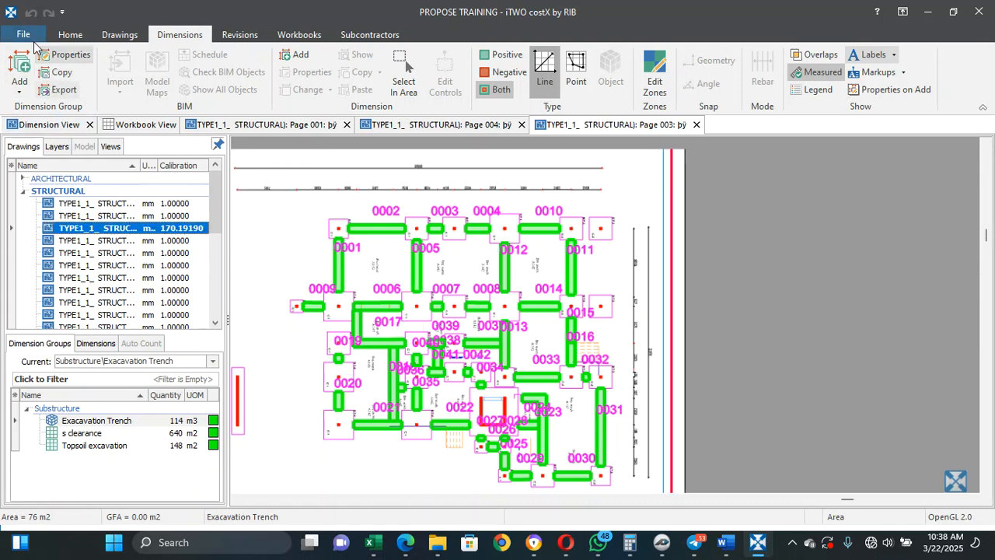
Step: Start a new dimension group named "Blockwall In Foundation" in the Substructure folder
left_click(26, 63)
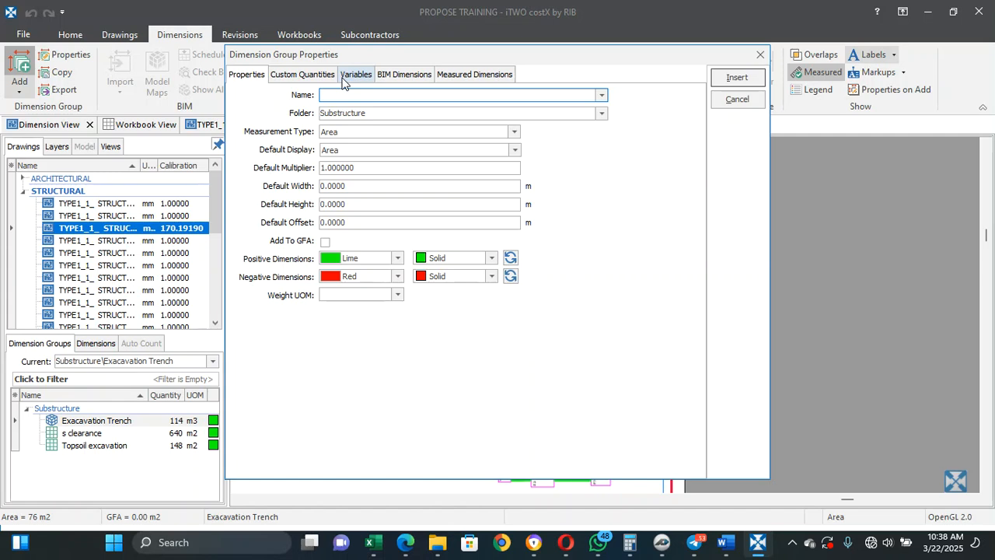
type("B")
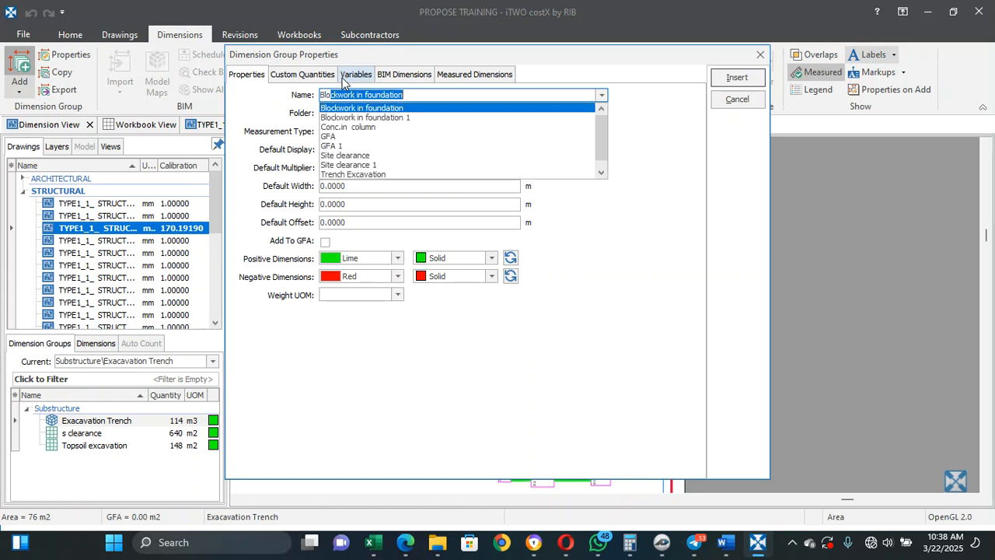
type("lockwall ")
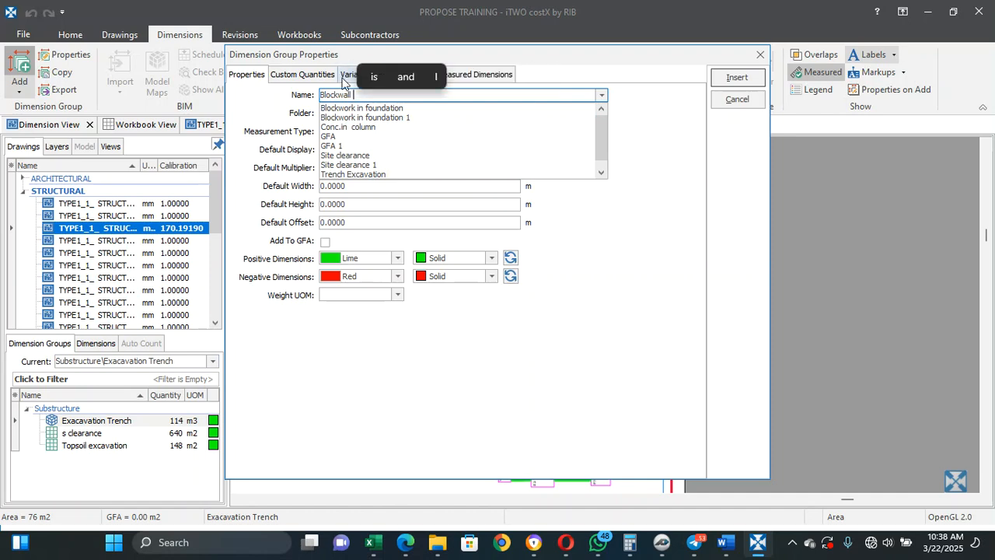
type("In F")
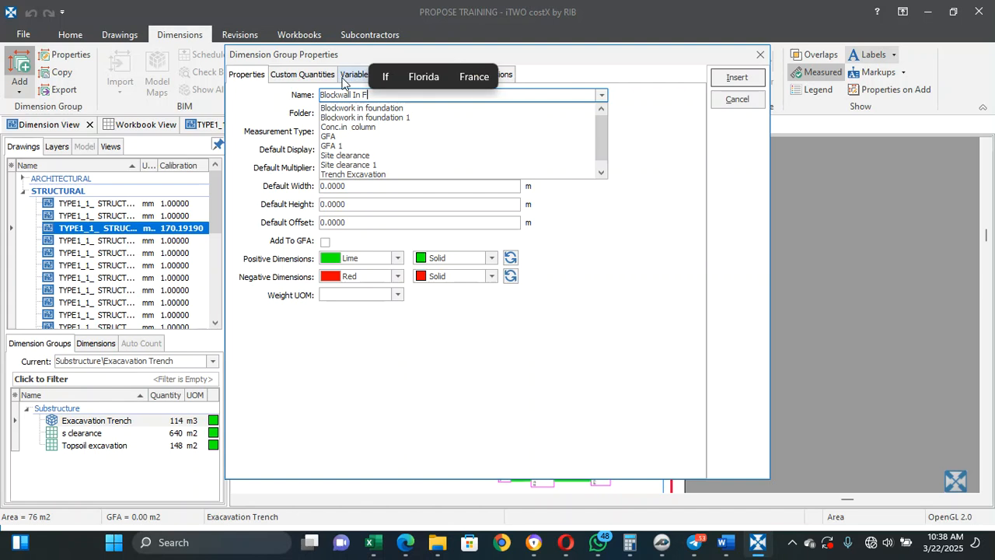
type("oun")
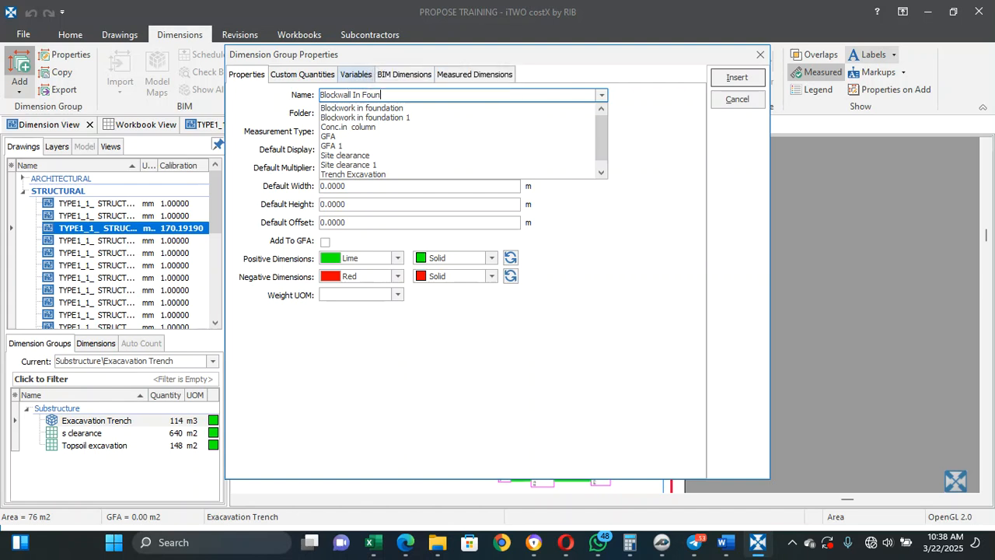
type("dation")
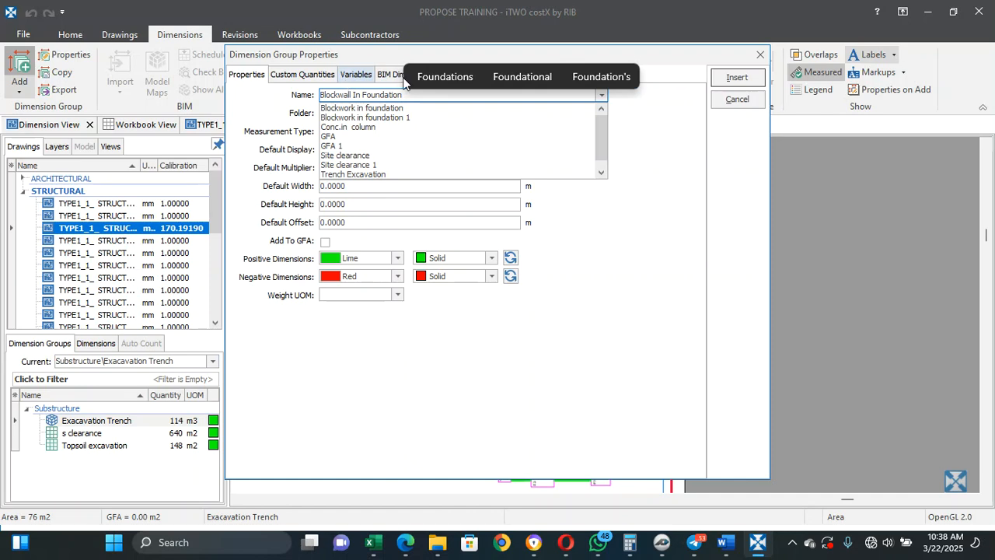
left_click(670, 145)
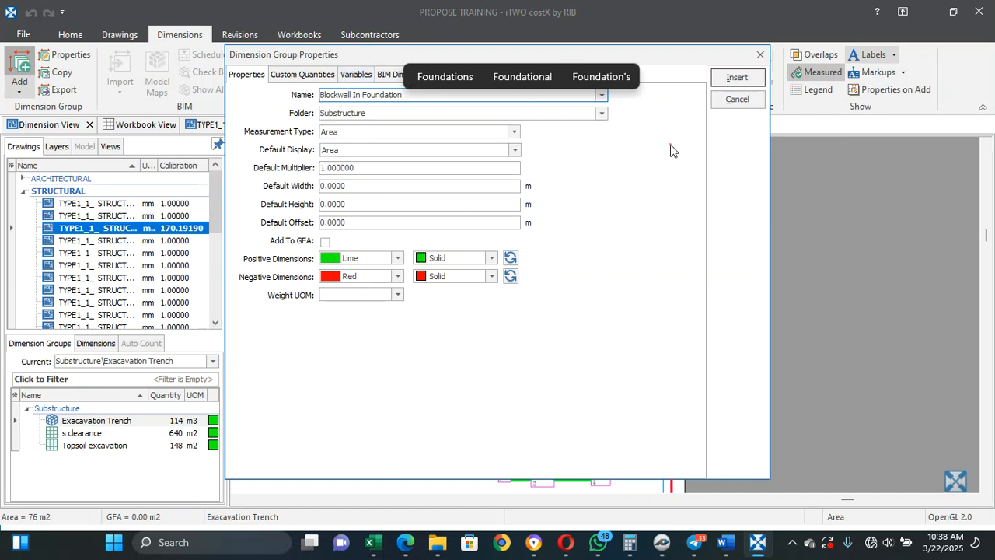
Step: Set the new group's measurement type to Length, default display to Wall Area and default height to 1.570 m, and insert it
left_click(514, 133)
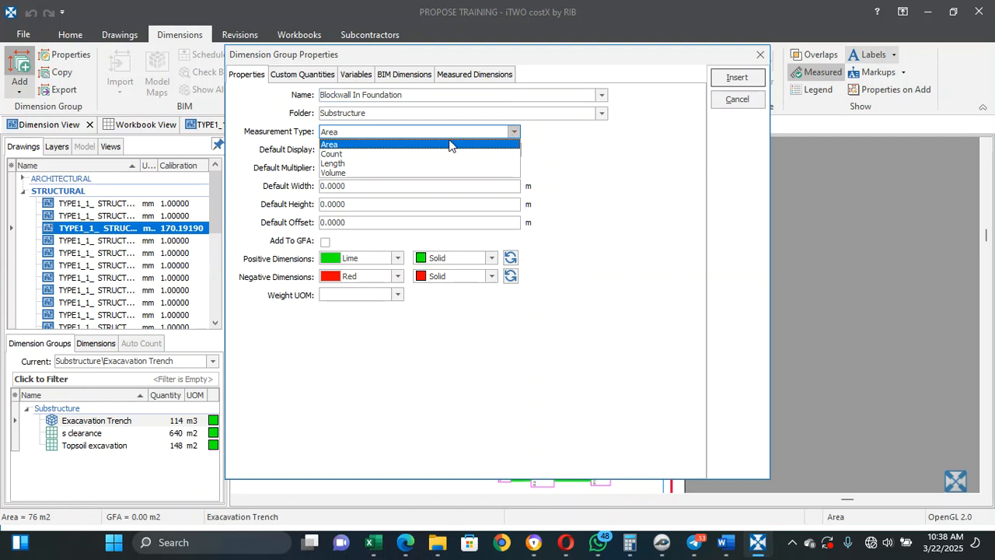
left_click(394, 163)
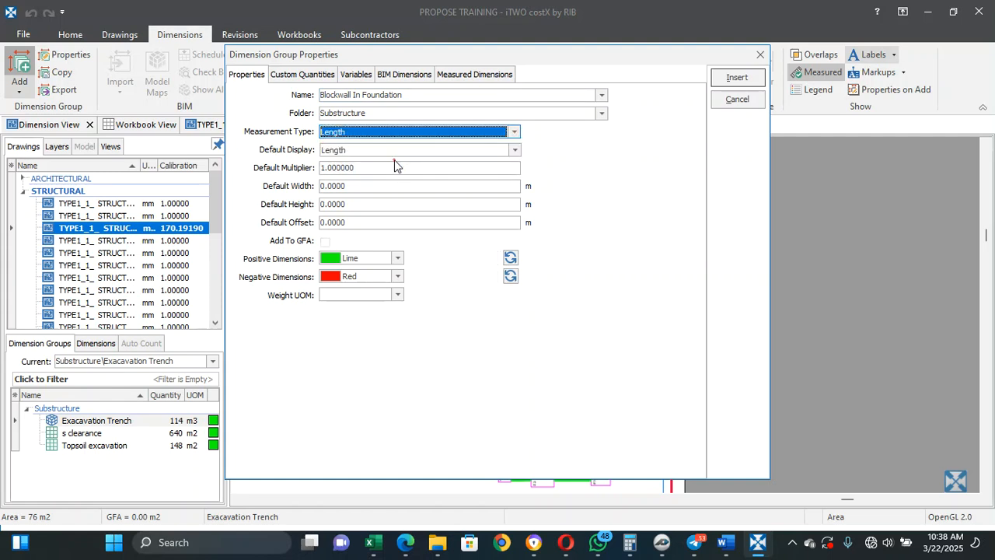
left_click(517, 152)
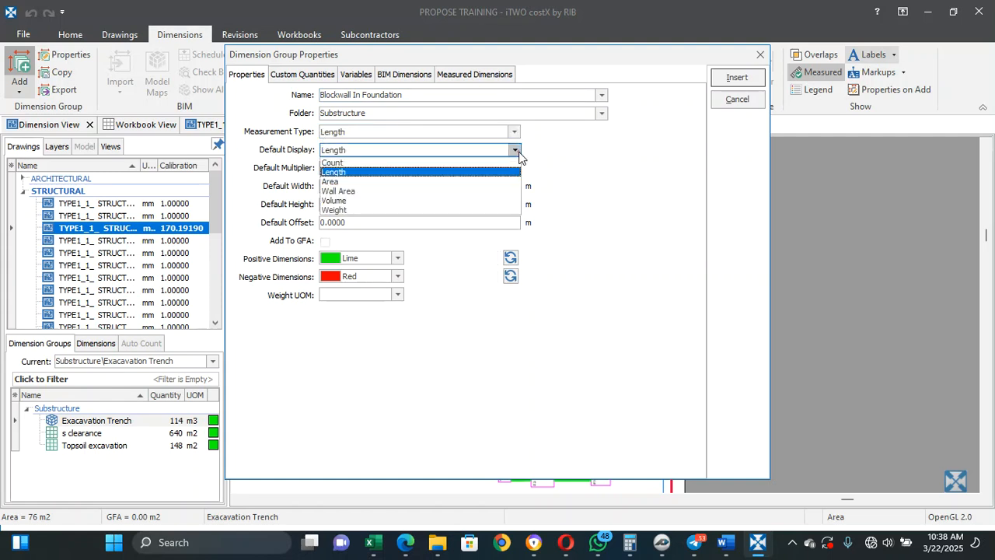
left_click(422, 191)
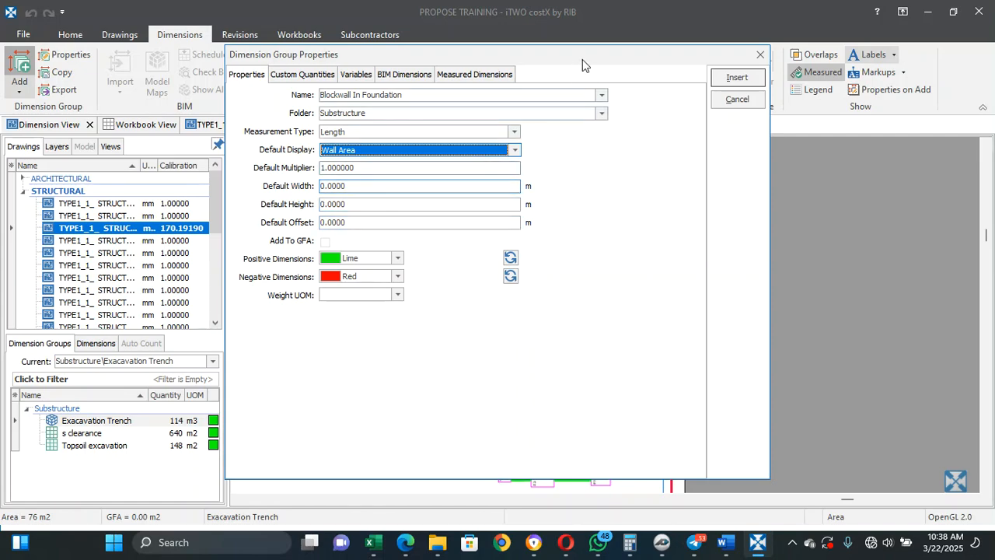
left_click_drag(577, 54, 571, 83)
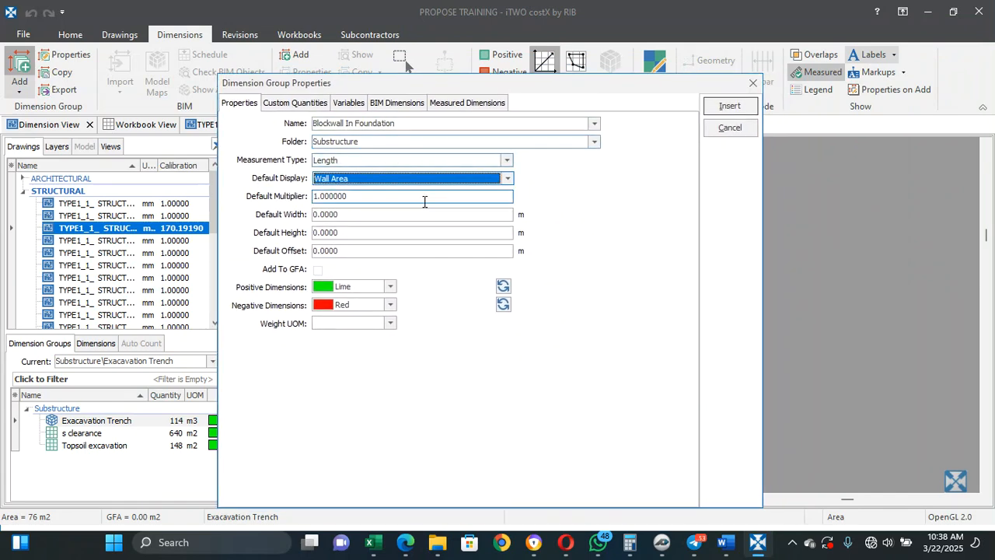
left_click(370, 220)
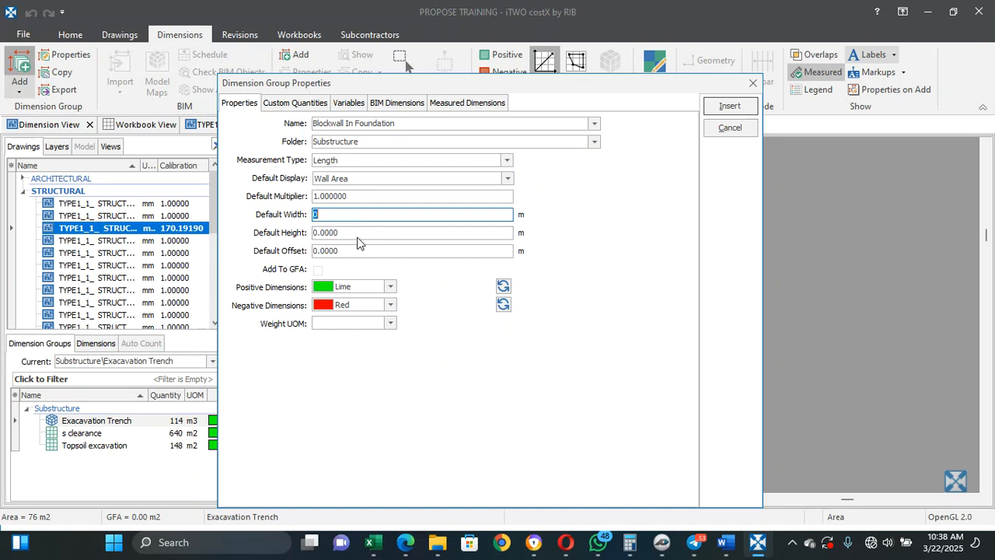
left_click(359, 237)
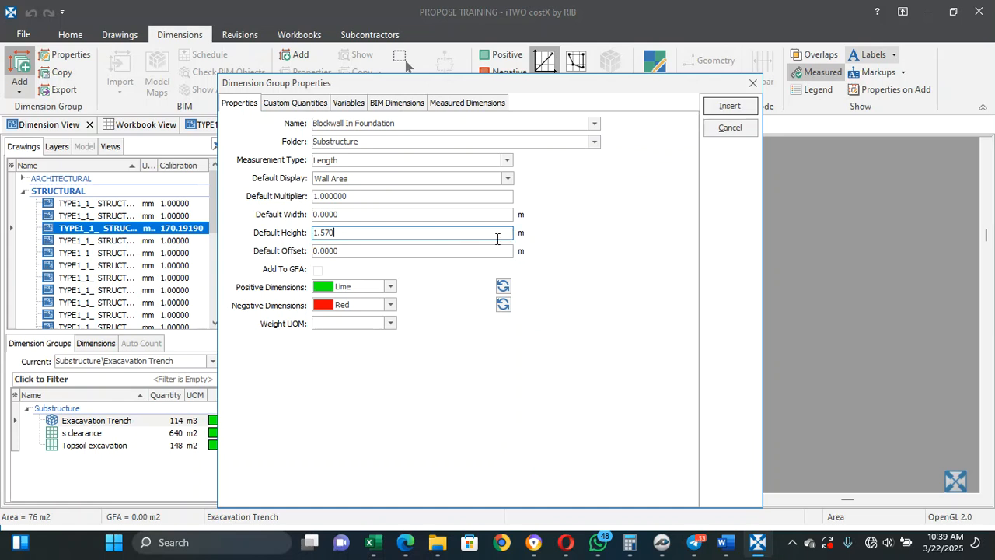
left_click(721, 106)
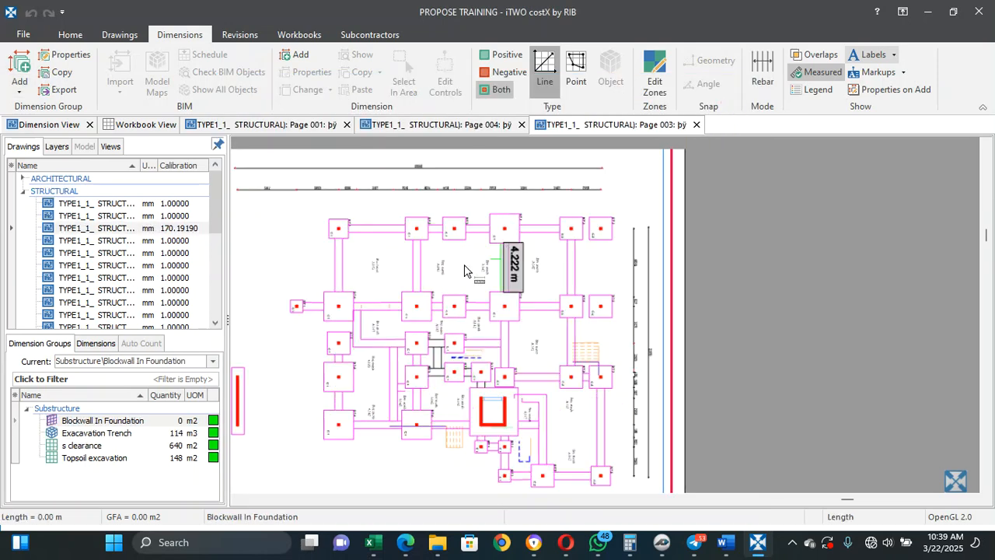
Step: Turn on the A-WALL layer of the foundation drawing to show the wall lines
left_click(86, 227)
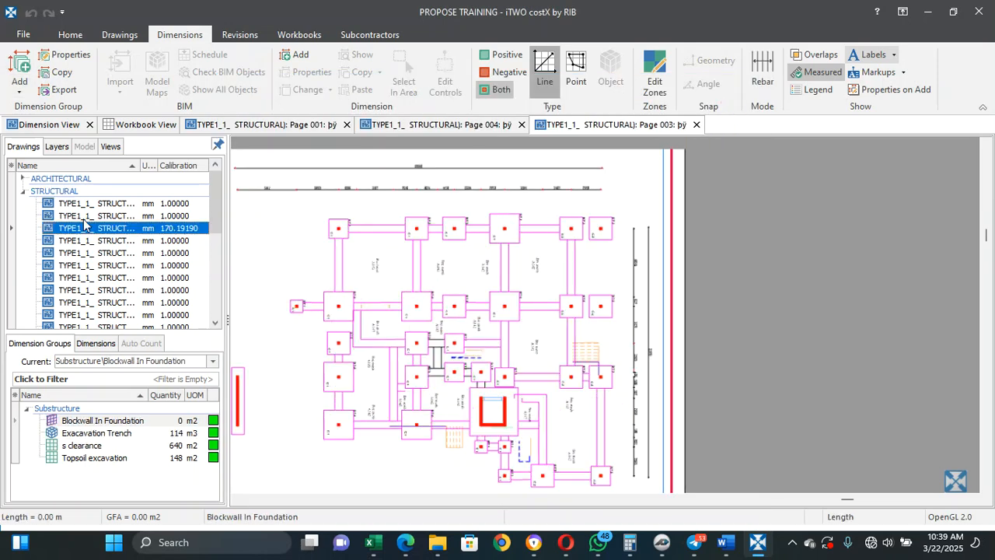
left_click(56, 147)
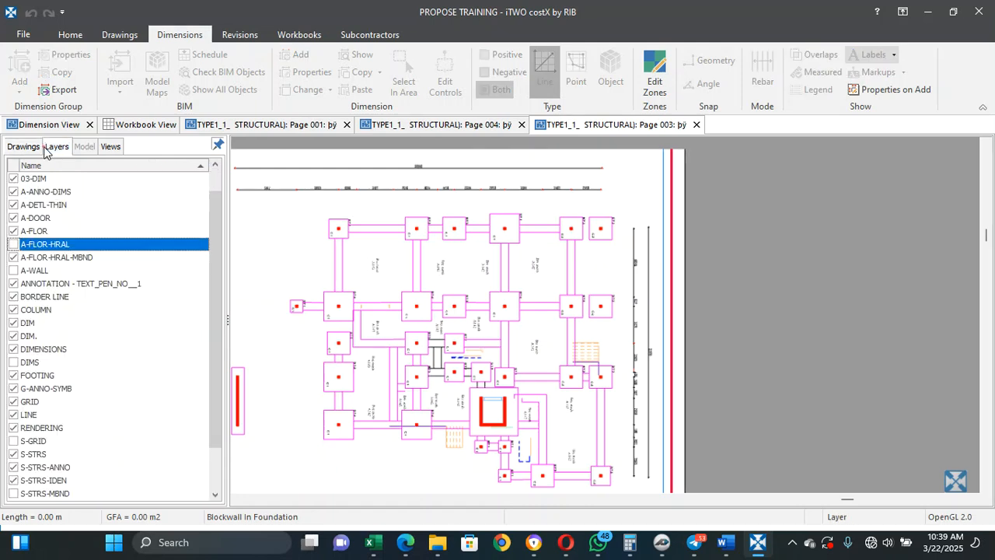
left_click(13, 270)
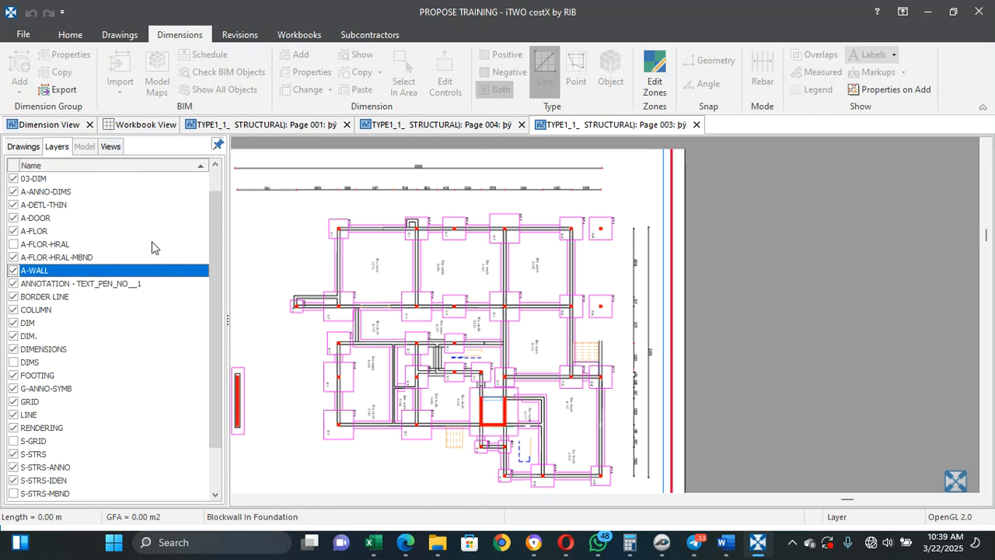
Step: Turn off the FOOTING layer of the foundation drawing and return to the drawings and dimension groups lists
left_click(352, 245)
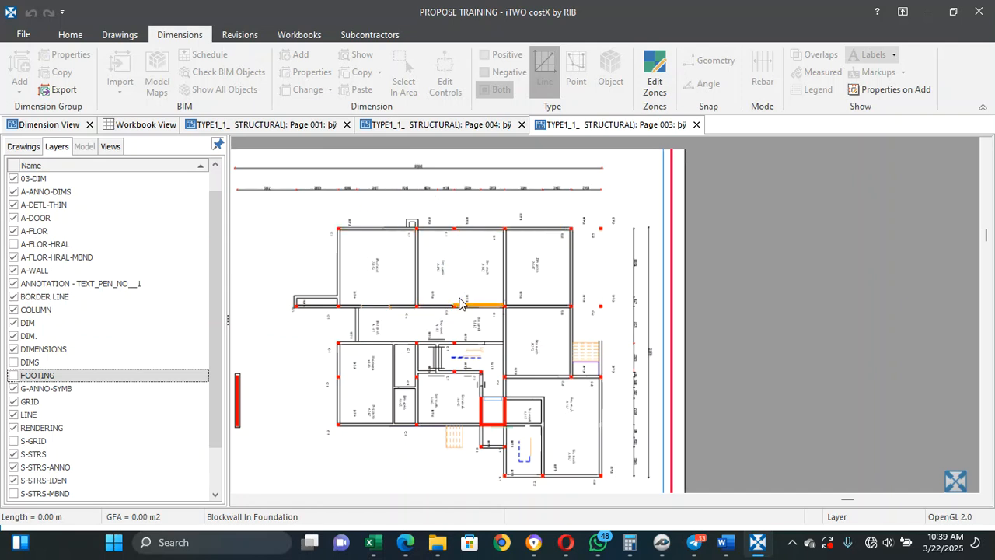
scroll(459, 303, "up", 1)
scroll(460, 303, "up", 2)
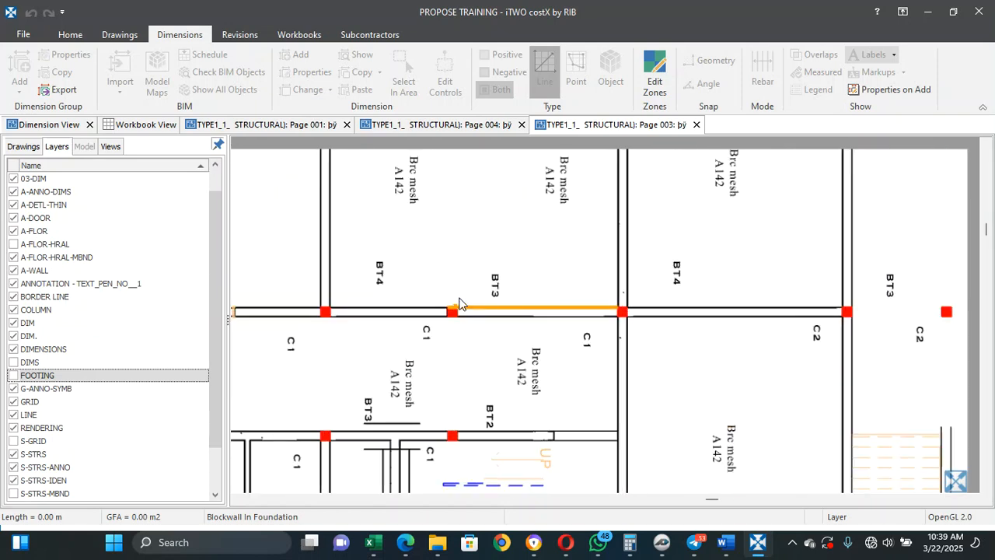
scroll(460, 303, "down", 1)
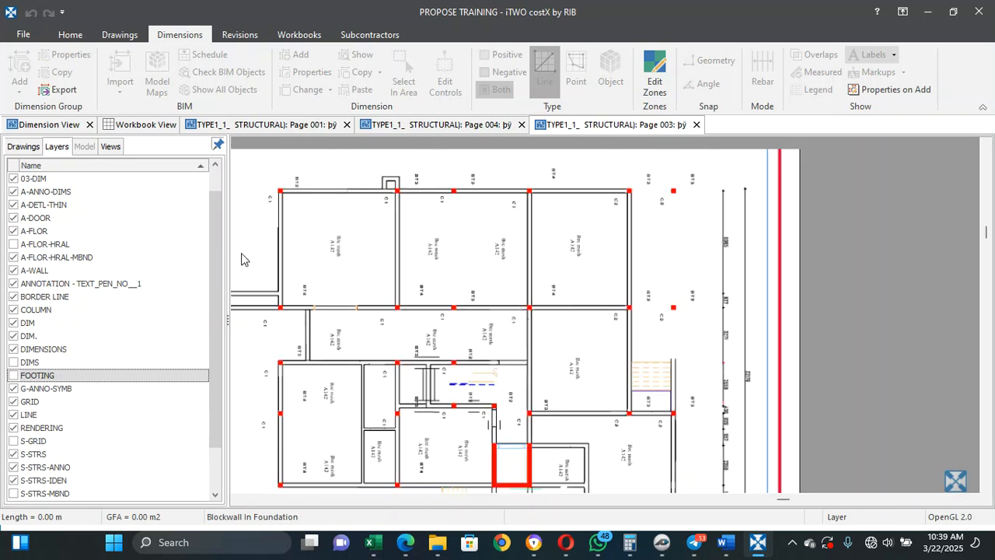
left_click(21, 146)
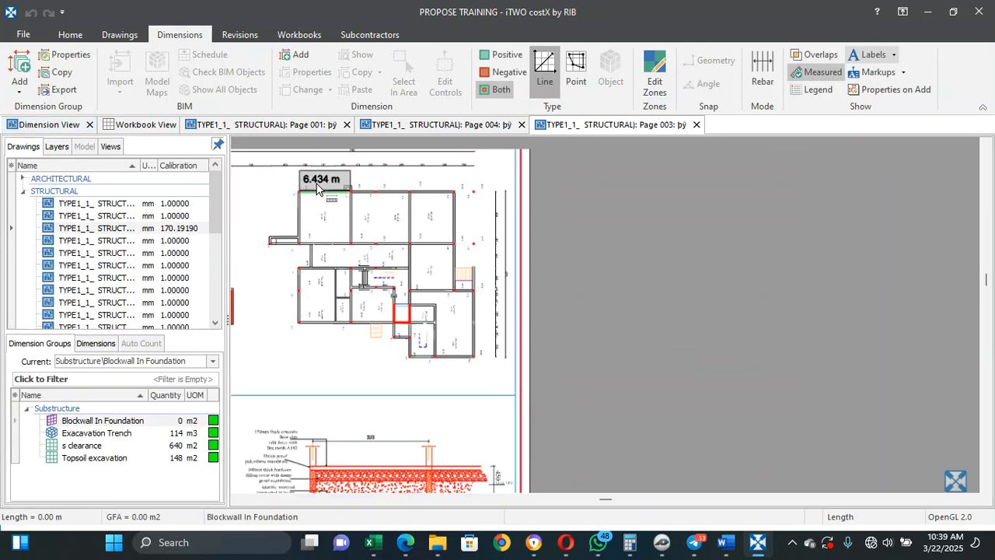
Step: Measure the foundation blockwall along the outer faces of the plan's left side, from the narrow projection down to the lower-left corner
scroll(261, 227, "up", 2)
scroll(261, 228, "down", 3)
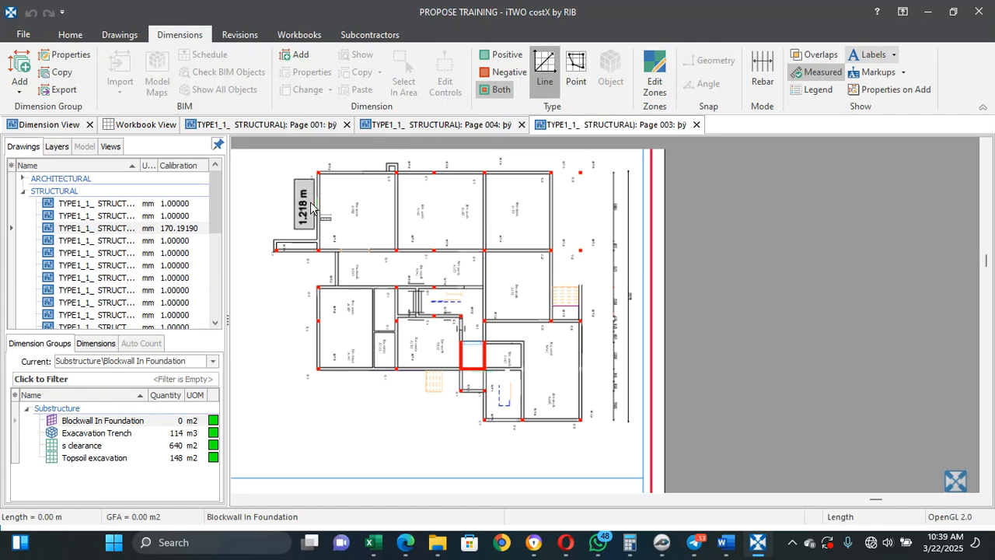
scroll(310, 216, "up", 3)
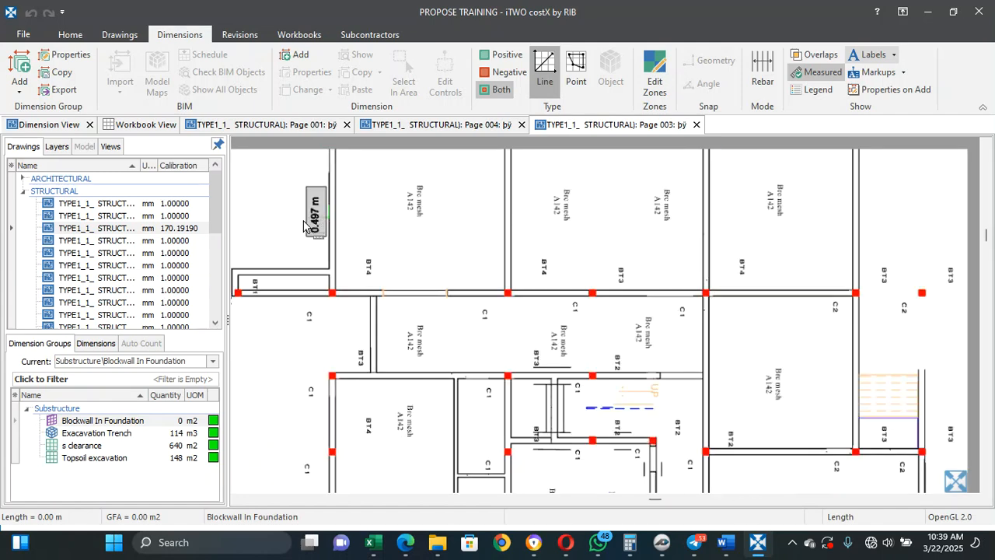
left_click(301, 247)
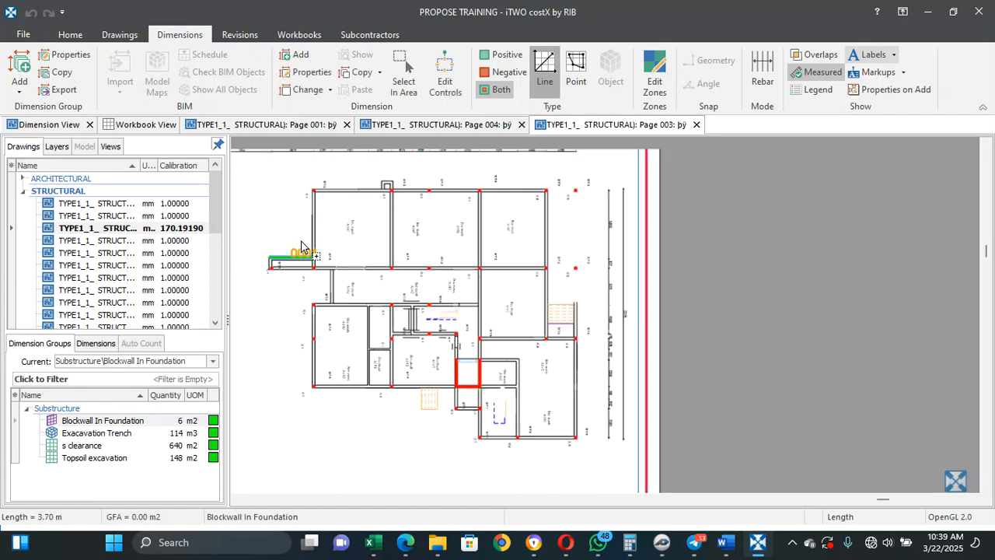
scroll(302, 247, "down", 3)
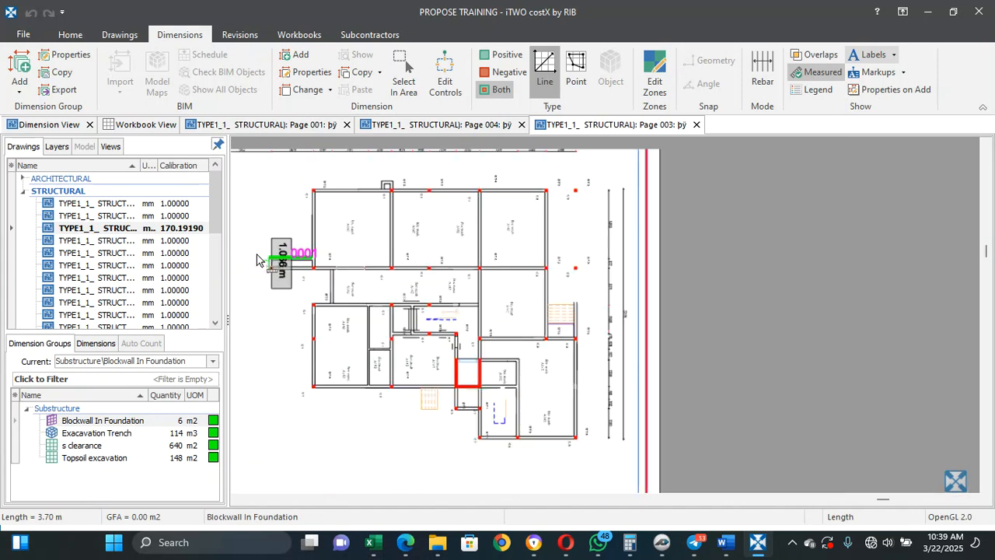
left_click(267, 264)
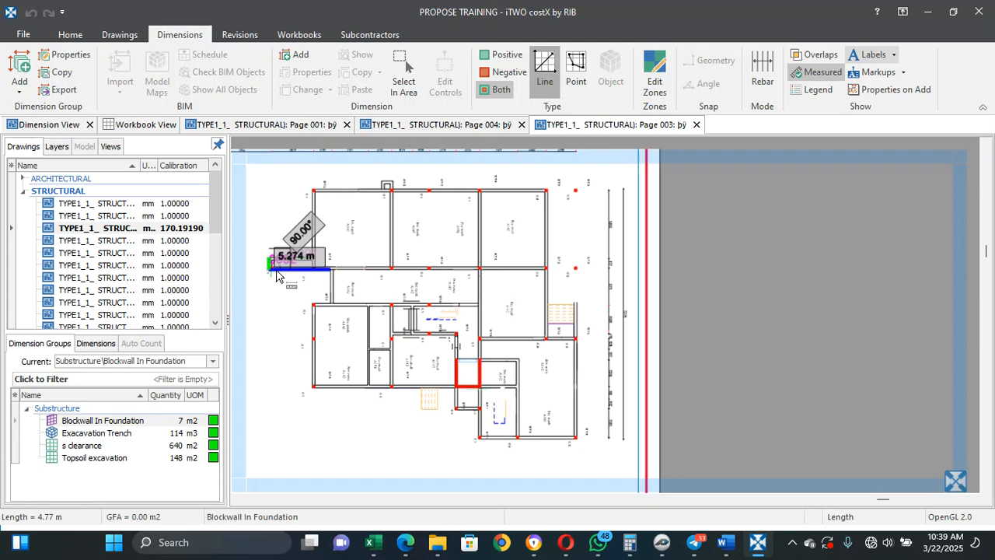
left_click(330, 264)
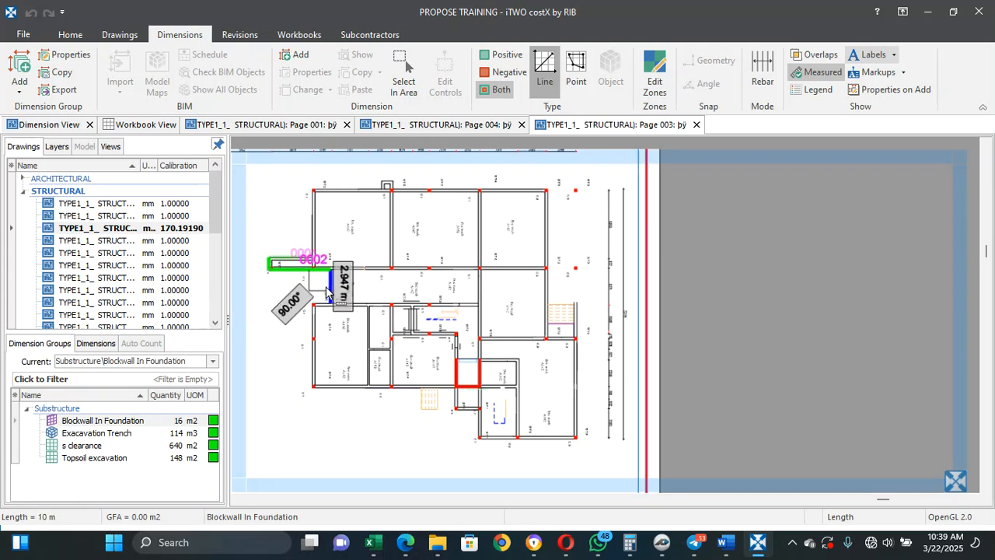
left_click(330, 303)
left_click(313, 304)
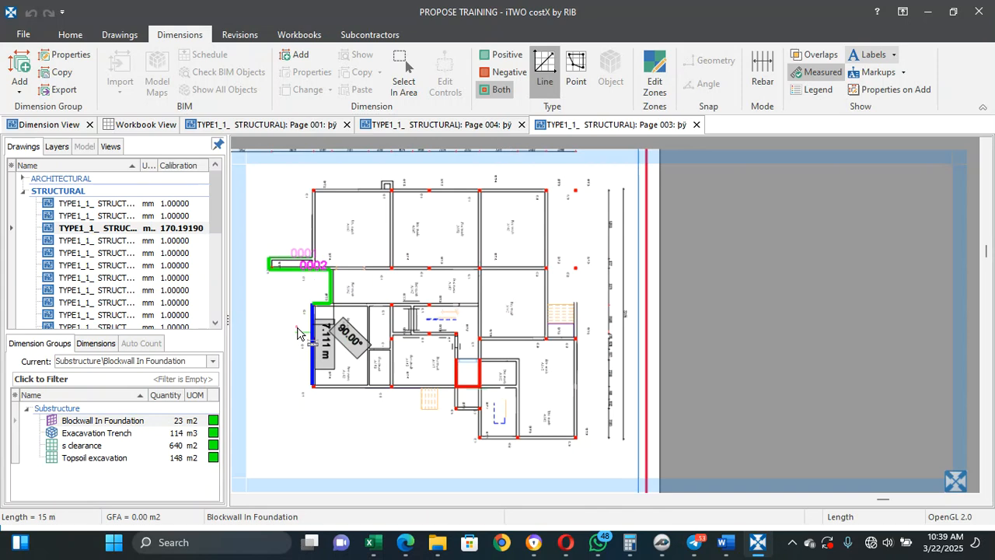
left_click(313, 389)
Step: Try to continue the outer blockwall measurement along the lower wall and around the small entrance steps
left_click(421, 388)
left_click(422, 406)
left_click(477, 406)
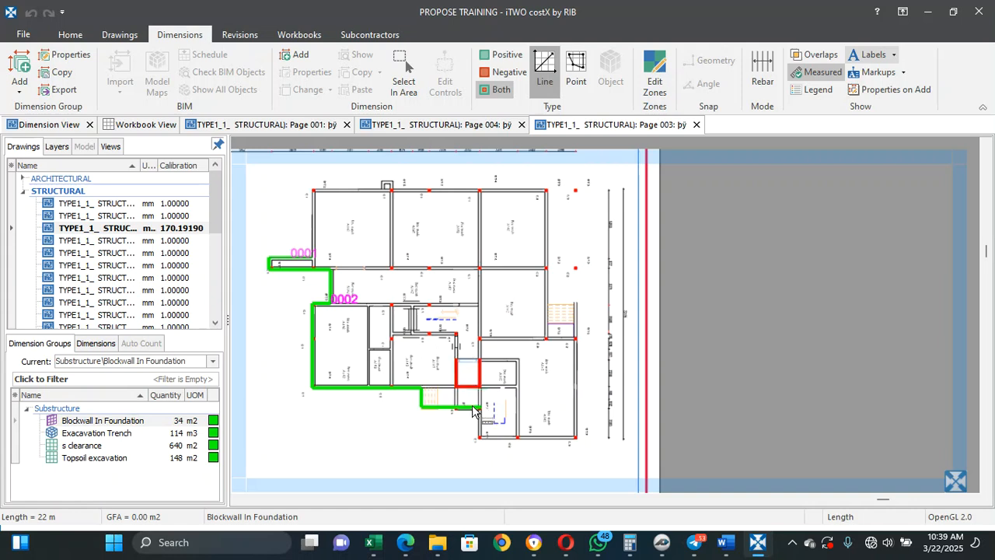
left_click(458, 387)
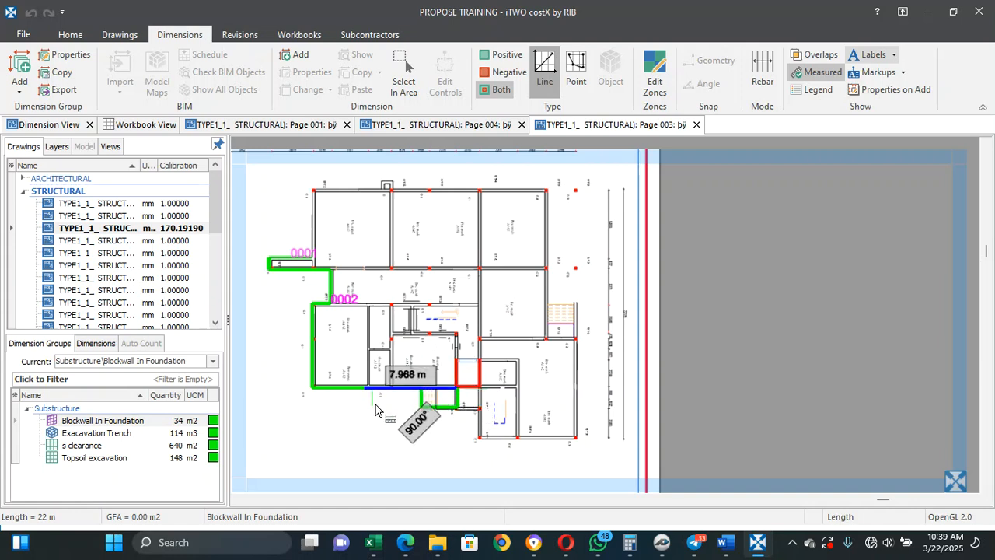
right_click(375, 404)
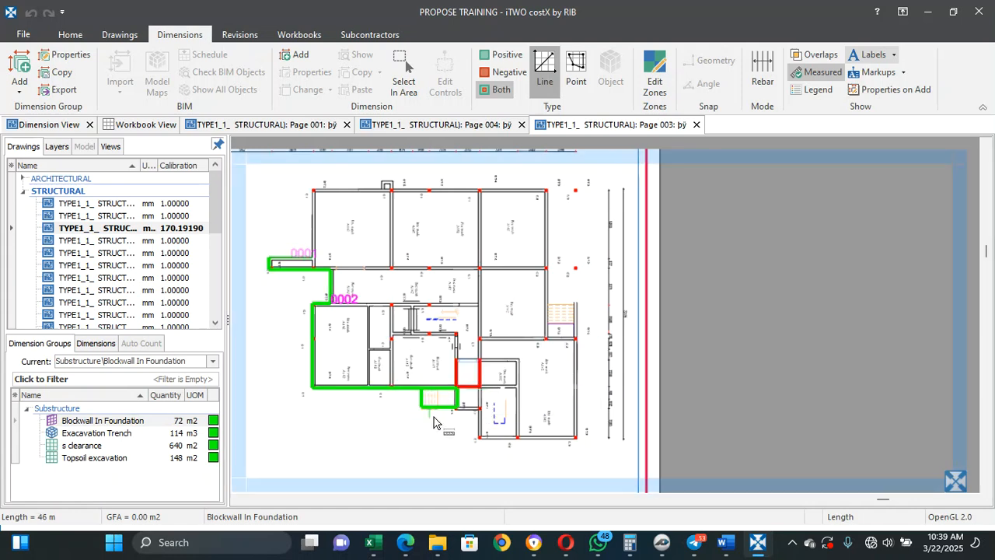
Step: Undo the blockwall segments traced around the small entrance steps back to the straight lower wall
scroll(434, 422, "up", 5)
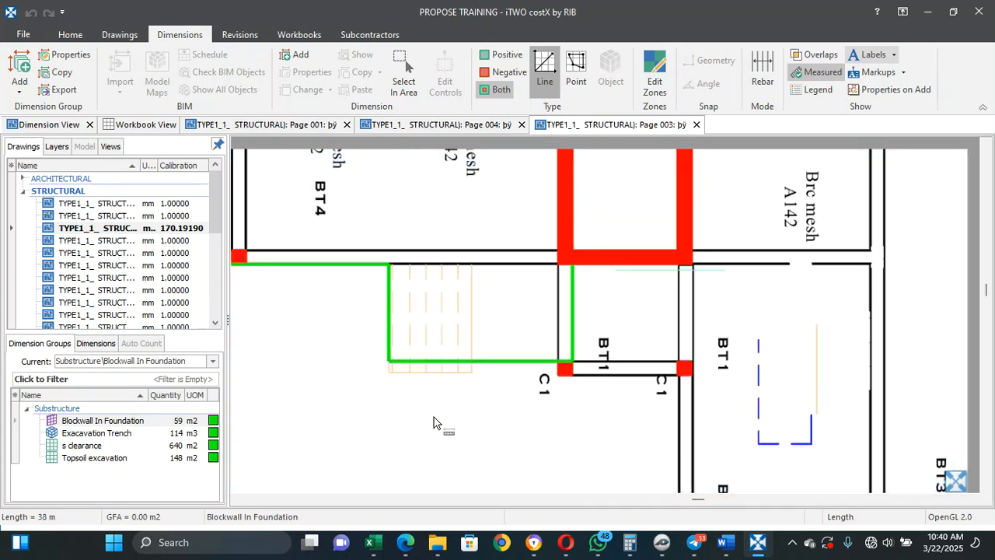
key("ctrl+z")
key("ctrl+z")
key("ctrl+z")
key("ctrl+z")
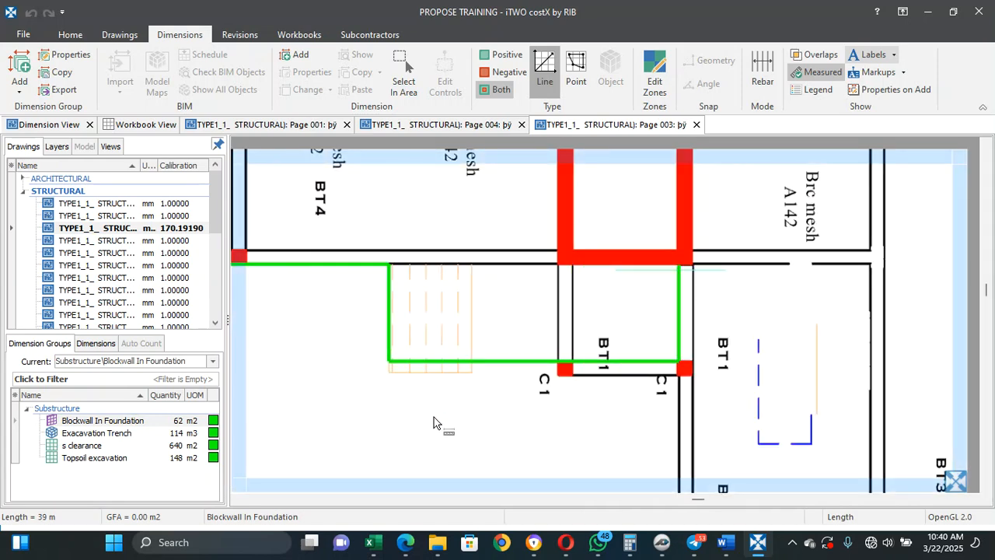
key("ctrl+z")
key("ctrl+z")
key("BackSpace")
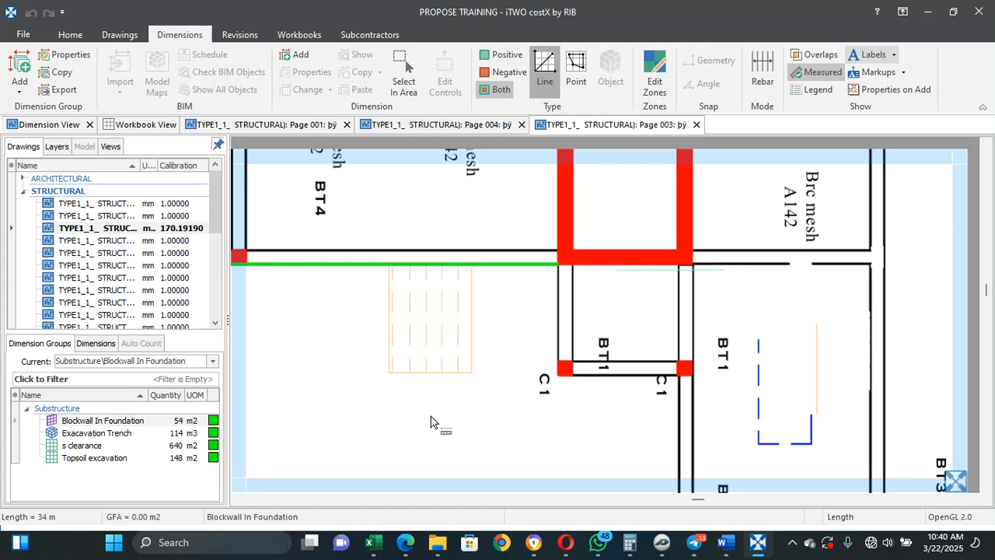
Step: Measure the outer blockwall around the BT1 projection, along the plan's lowest wall and up the lower right side to the stair offset
left_click(559, 374)
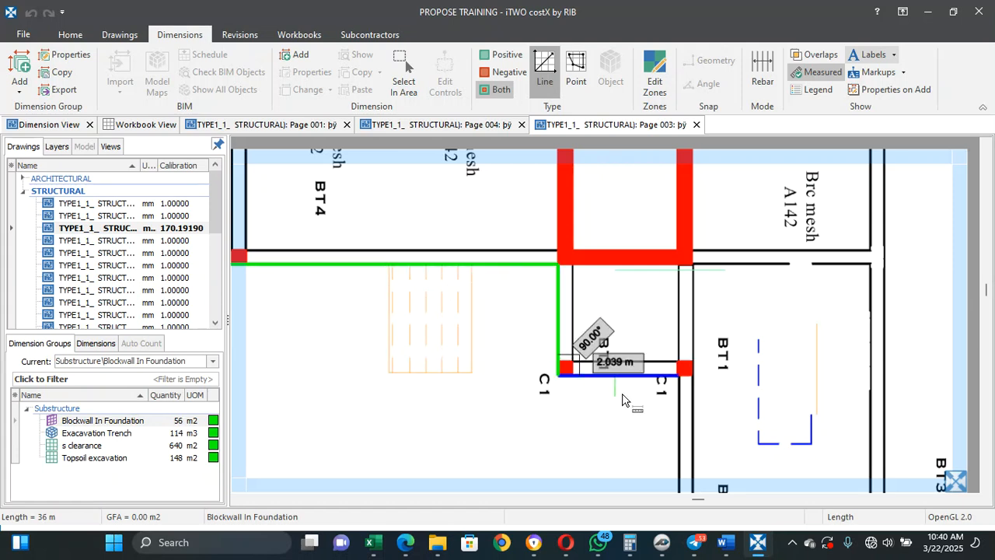
left_click(626, 397)
left_click(664, 430)
scroll(662, 430, "down", 5)
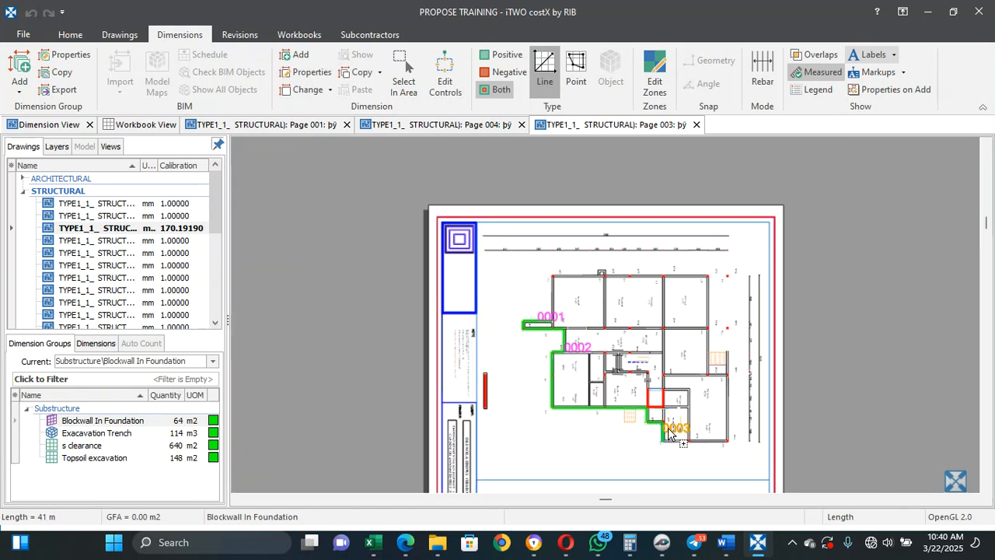
left_click(726, 447)
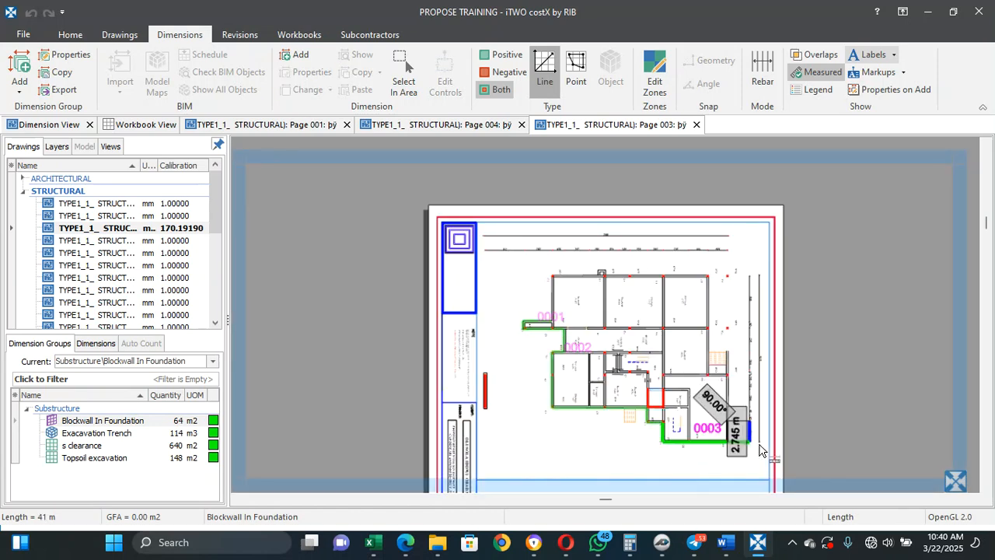
left_click(748, 373)
Step: Continue the outer blockwall measurement across the offset at the right-hand stairs and up to the plan's upper-right corner
scroll(746, 373, "up", 4)
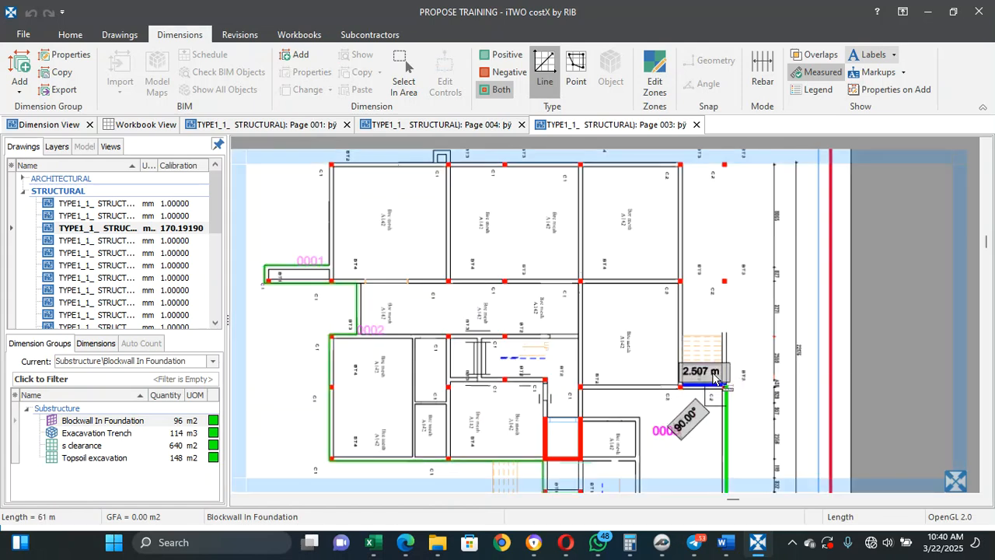
left_click(705, 379)
left_click(689, 307)
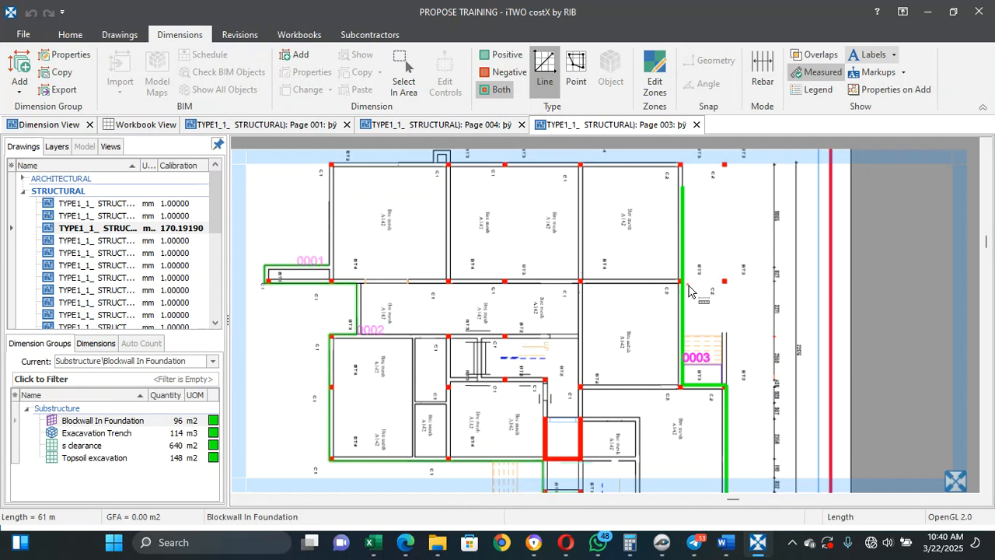
left_click(695, 157)
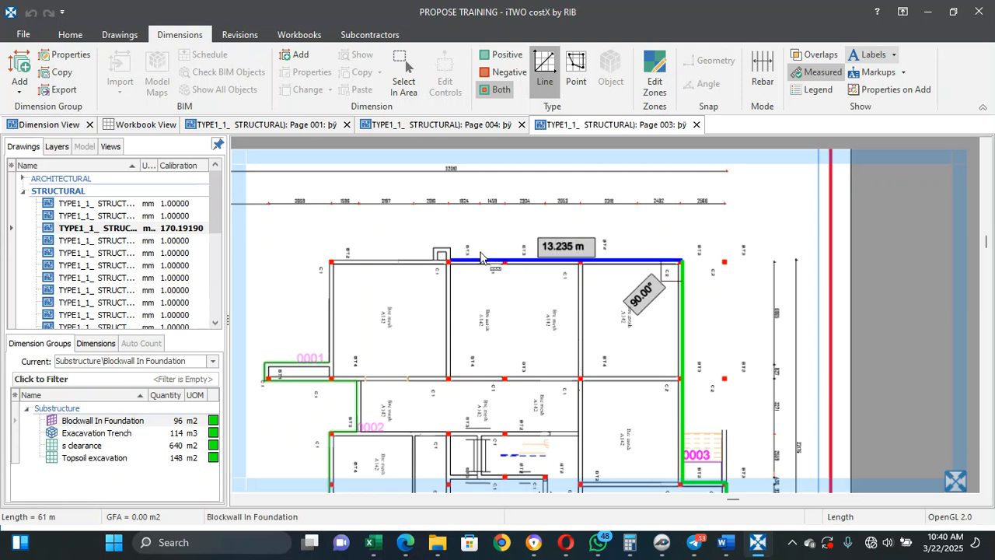
Step: Measure the upper outer blockwall around the small projecting duct, down the upper left side, and close the perimeter at its starting projection
left_click(450, 261)
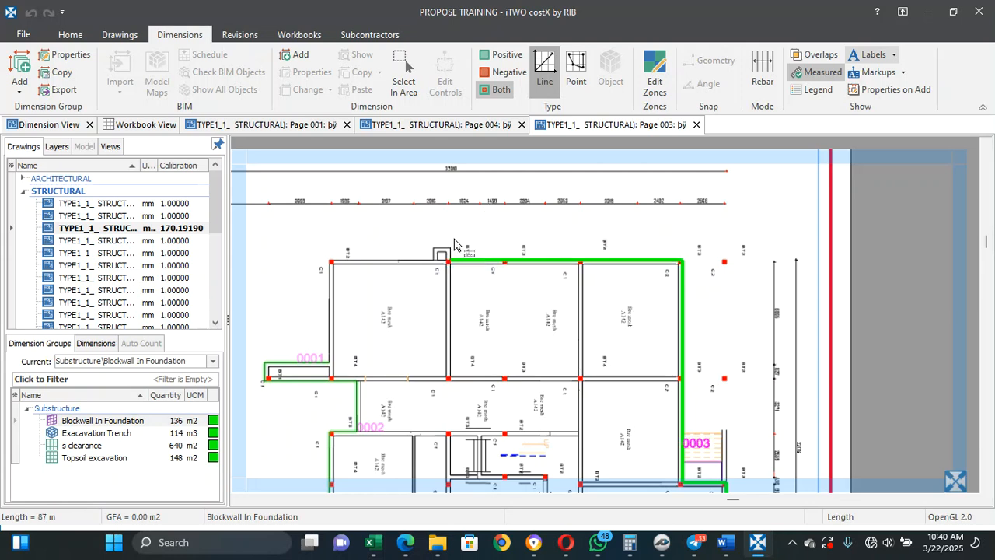
left_click(447, 246)
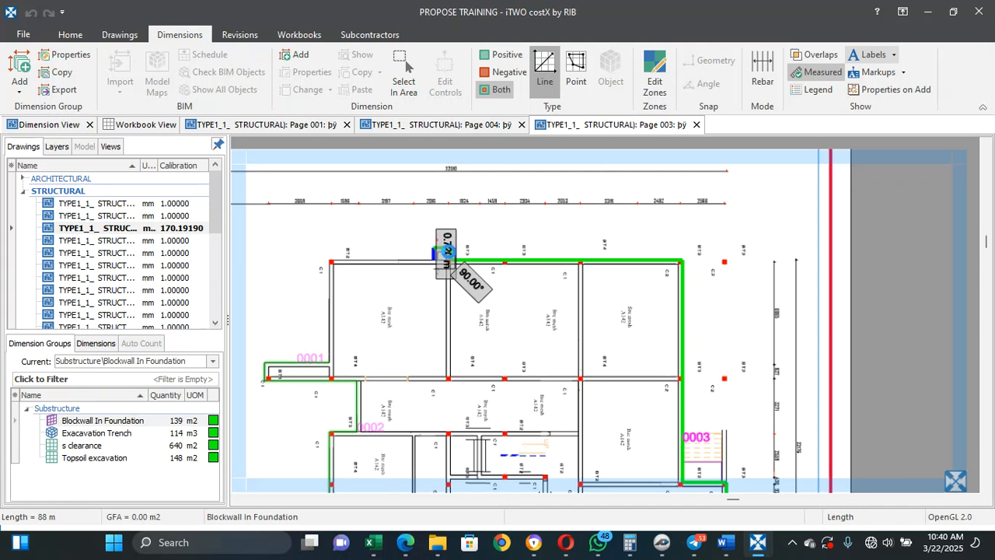
left_click(366, 252)
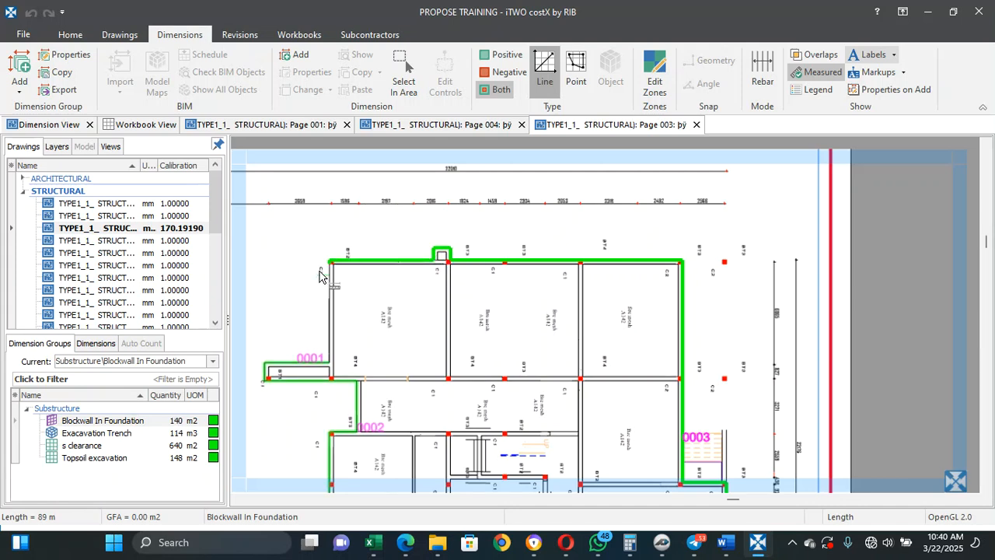
left_click(331, 363)
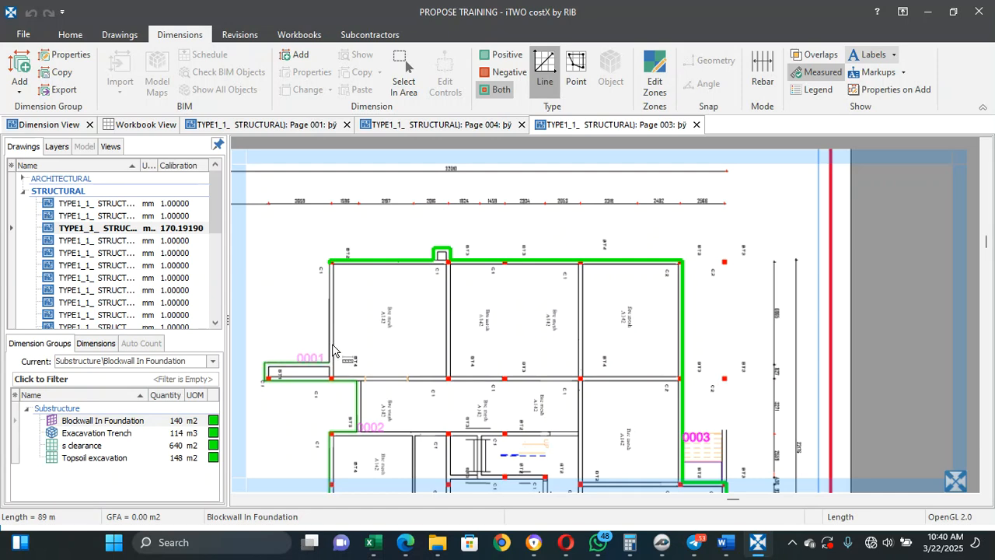
left_click(264, 362)
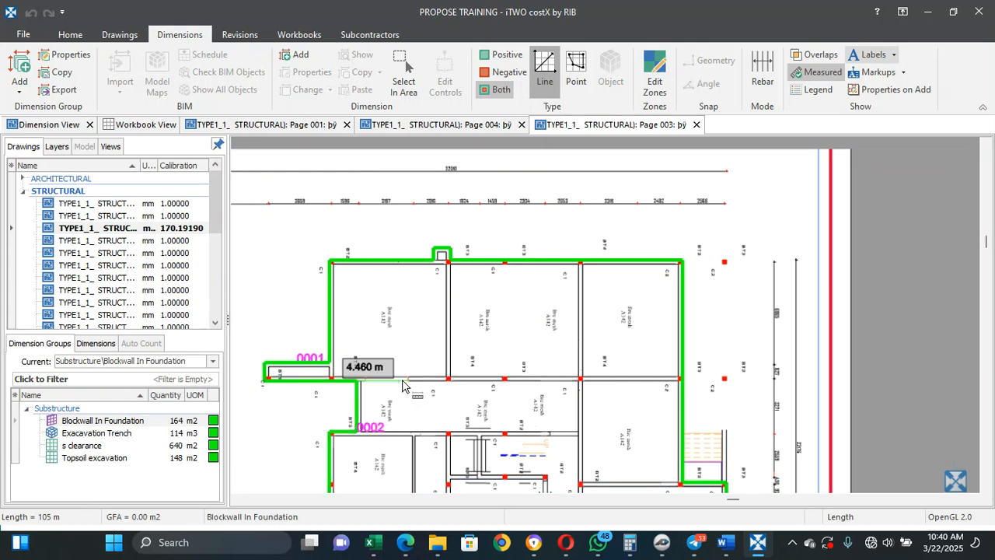
Step: Measure the two internal blockwalls that divide the three upper rooms
scroll(466, 367, "down", 3)
scroll(470, 367, "up", 5)
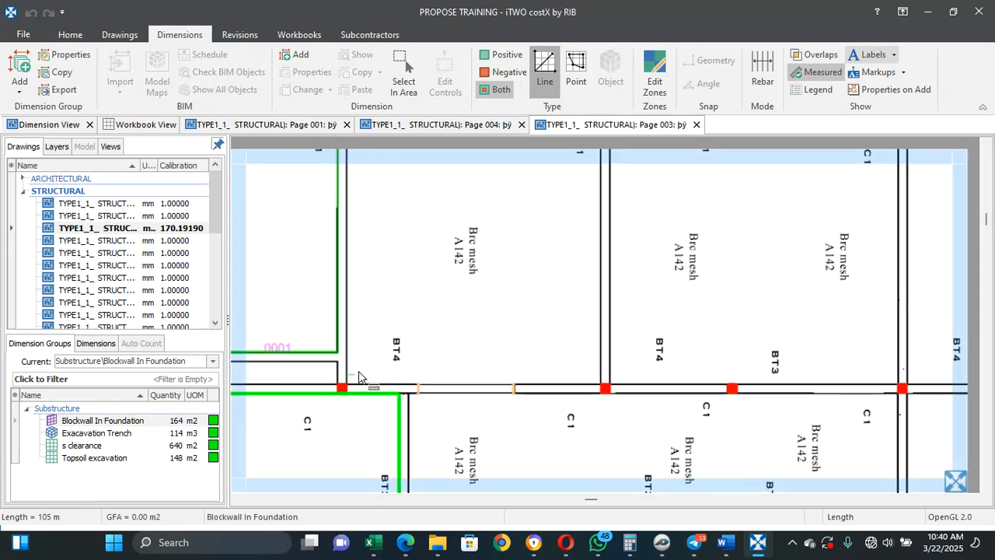
scroll(362, 369, "up", 2)
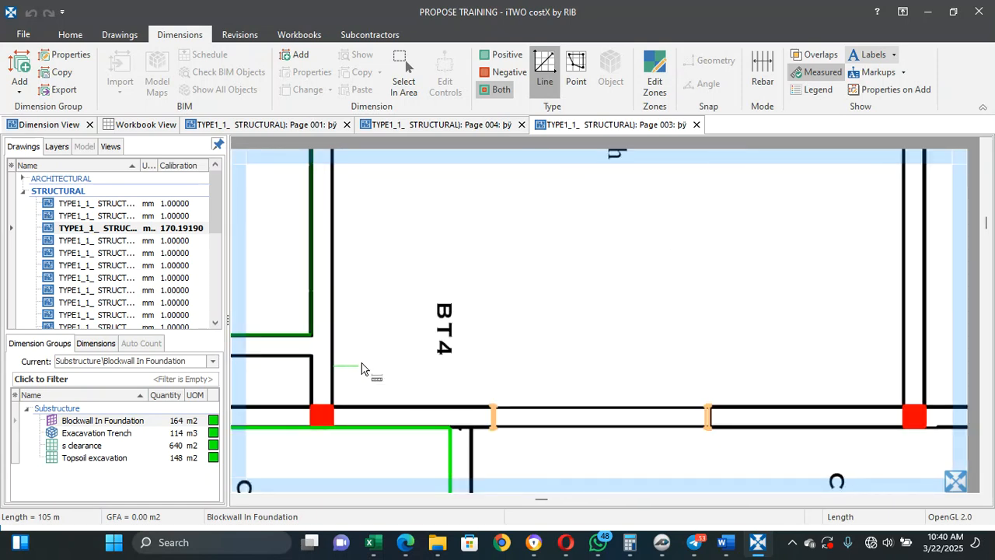
scroll(362, 369, "down", 6)
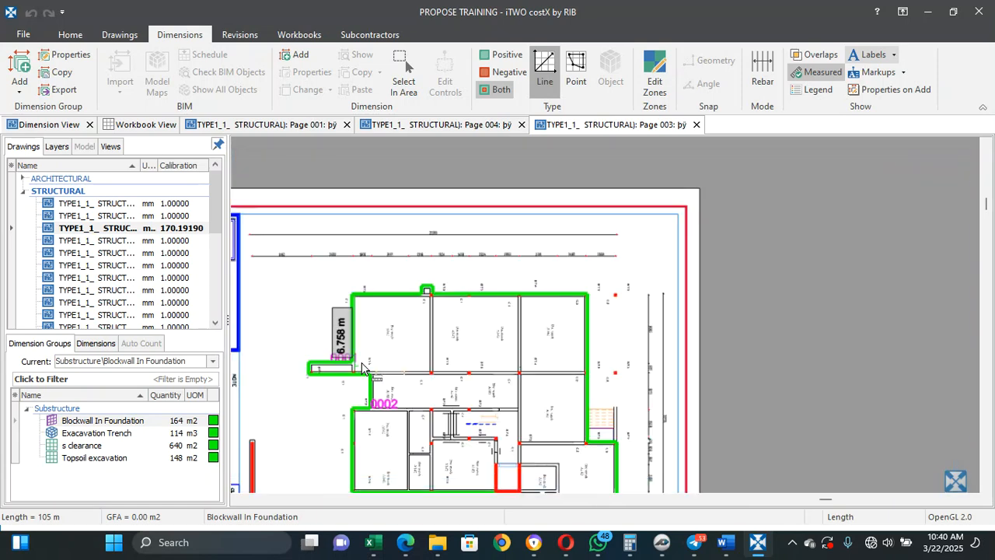
left_click(459, 342)
left_click(542, 339)
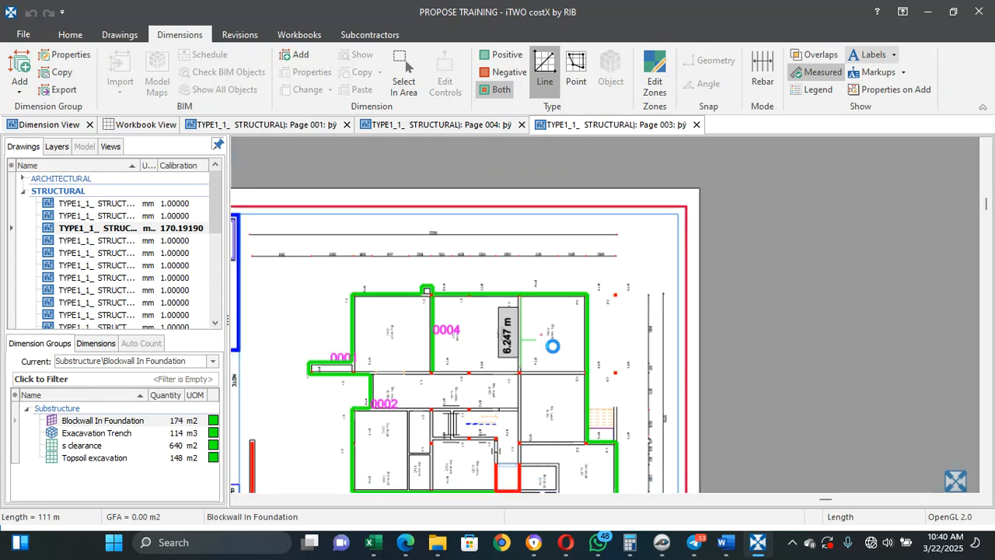
Step: Measure the internal blockwall along the lower side of the middle upper room, between the two dividing walls
left_click(502, 368)
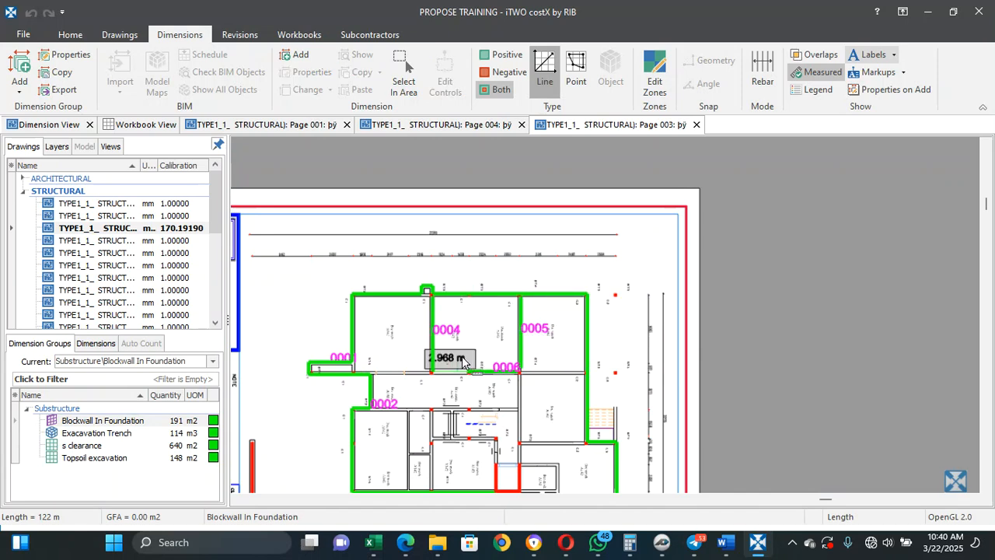
scroll(462, 361, "up", 2)
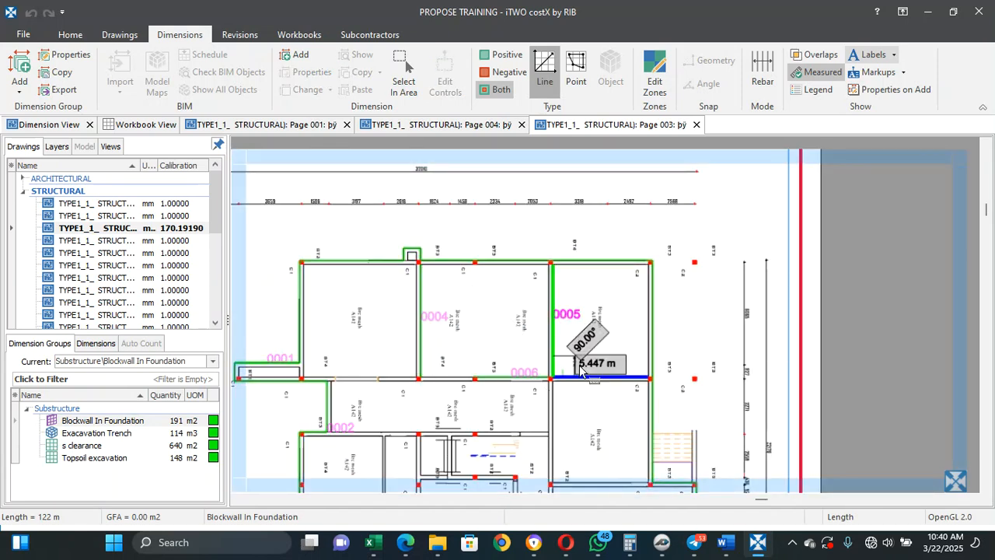
left_click(443, 372)
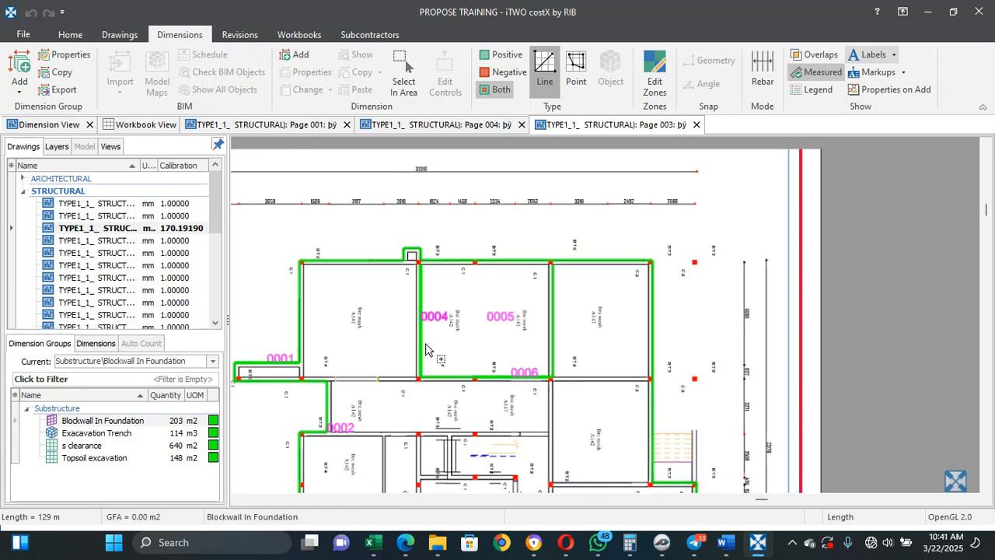
Step: Measure the internal blockwalls below the upper left and right rooms, plus the left and lower walls of the room beneath the right one
left_click(327, 373)
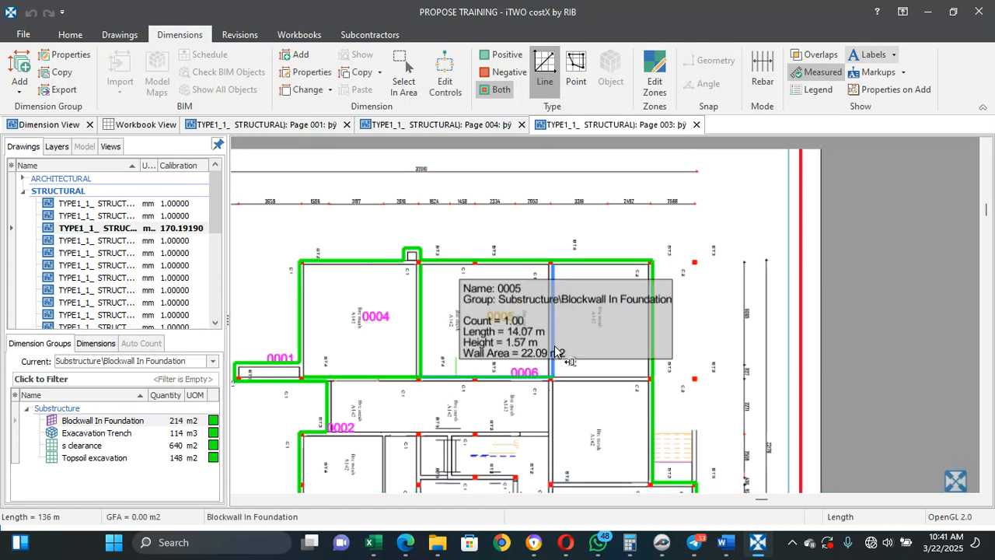
double_click(606, 363)
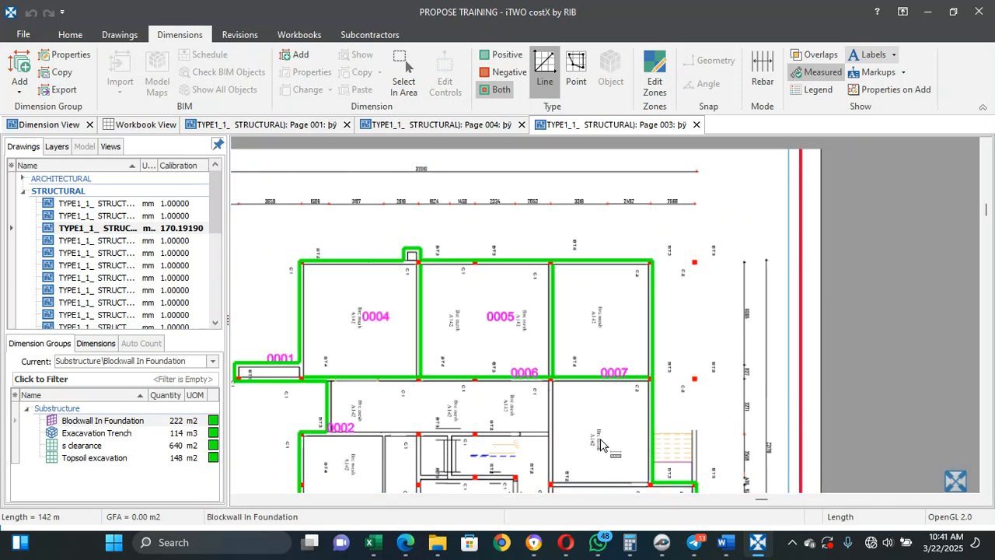
double_click(576, 458)
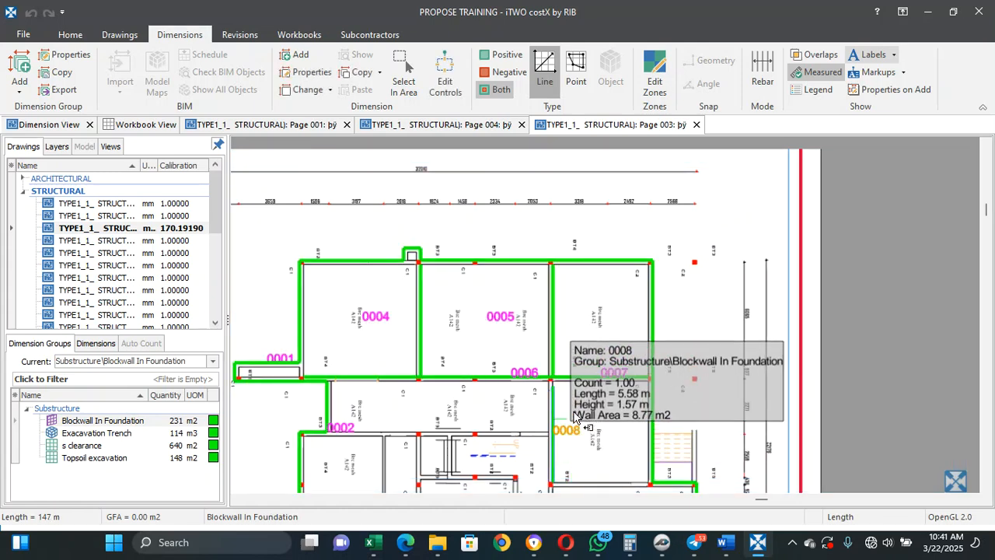
double_click(569, 381)
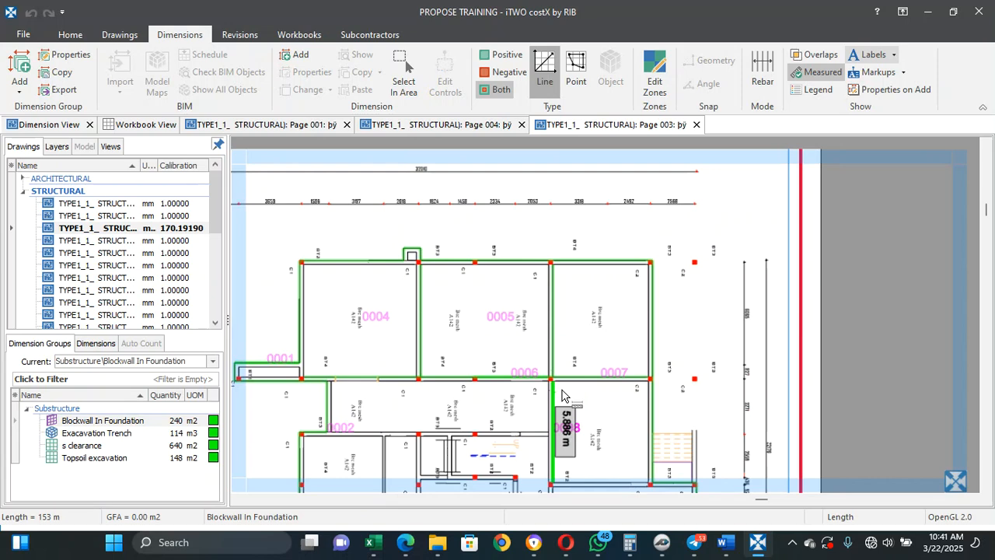
key("Escape")
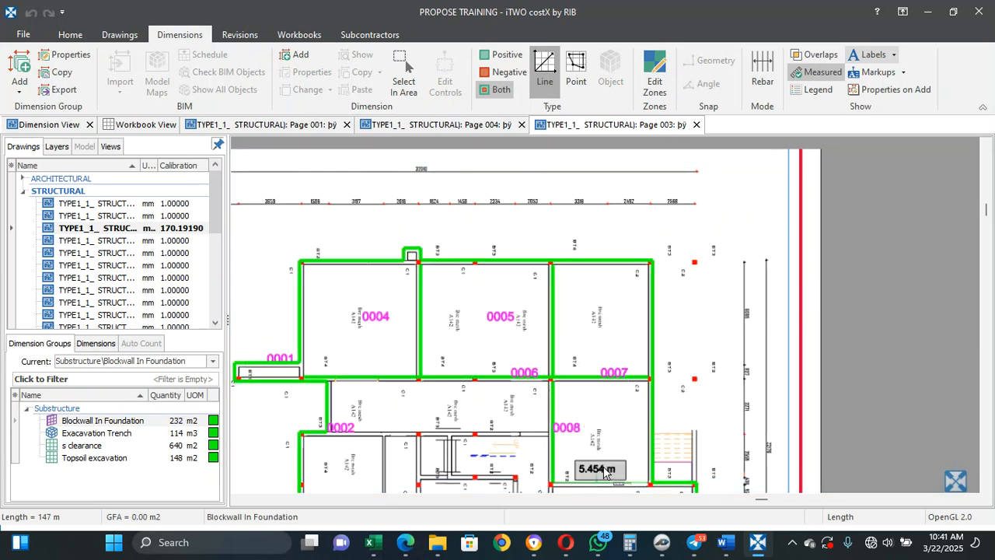
double_click(600, 474)
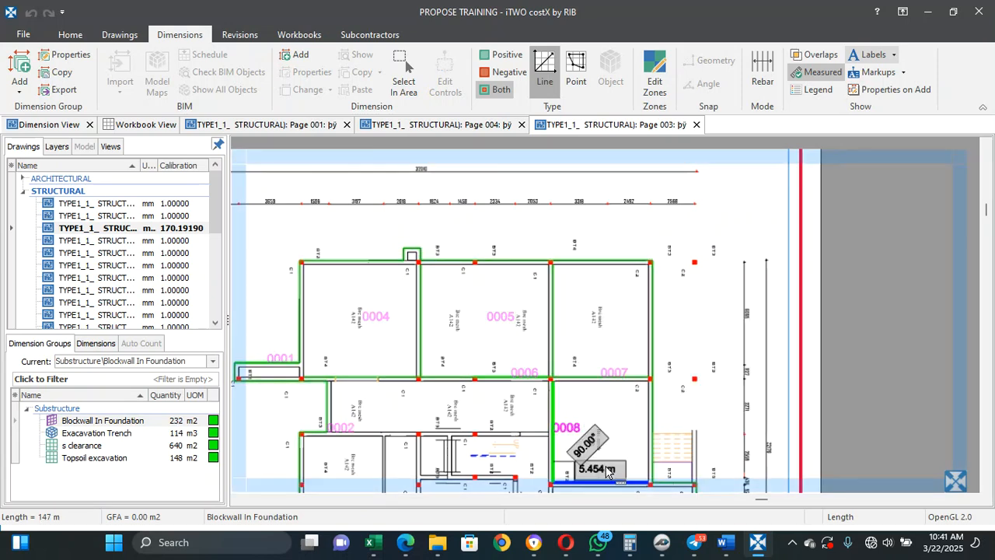
Step: Measure the internal blockwall along the lower side of the corridor, from the left outer wall to the right-hand room
left_click(515, 428)
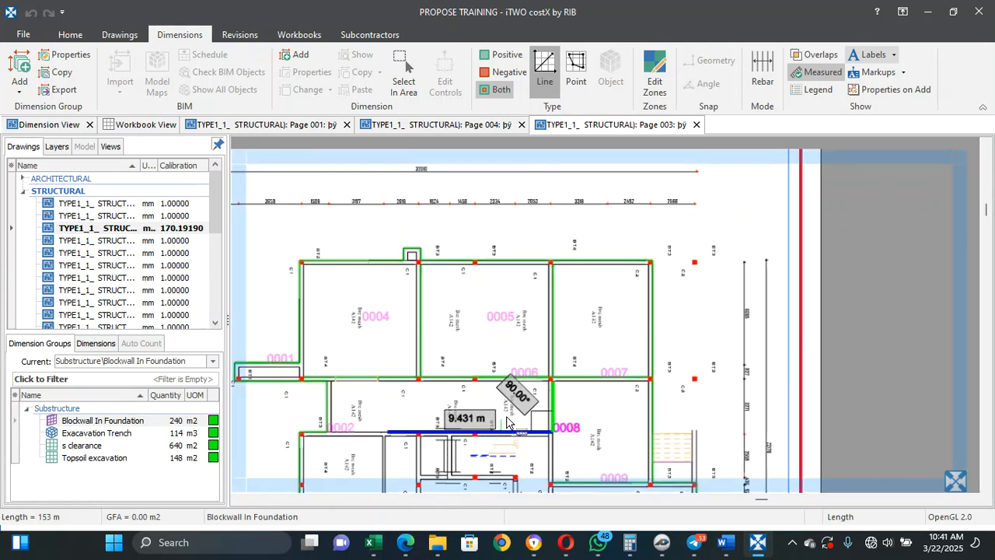
double_click(356, 420)
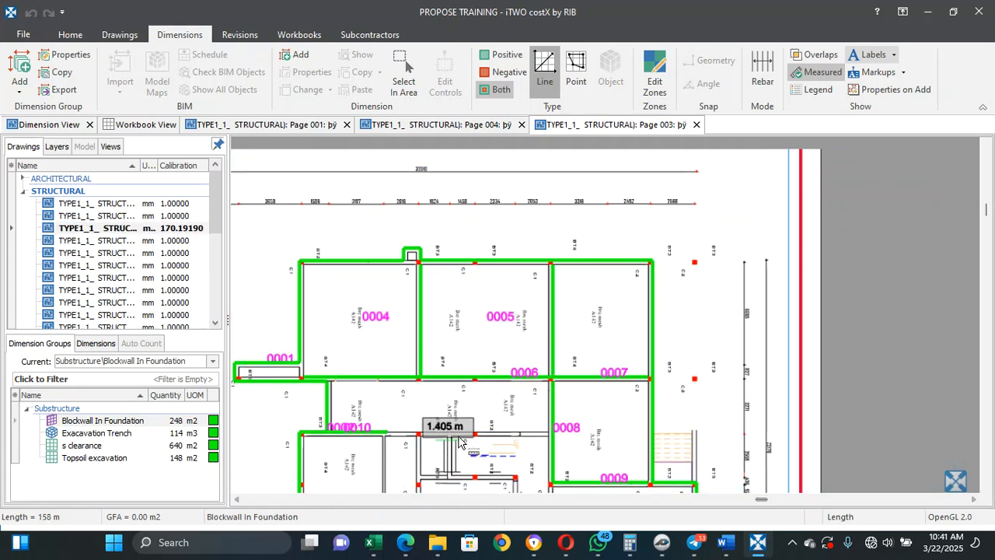
left_click(483, 428)
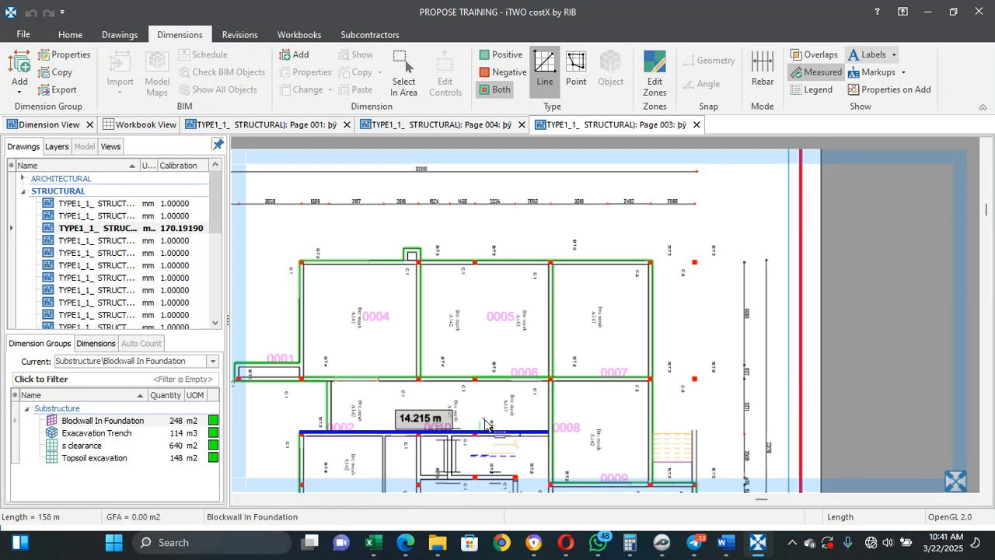
double_click(484, 426)
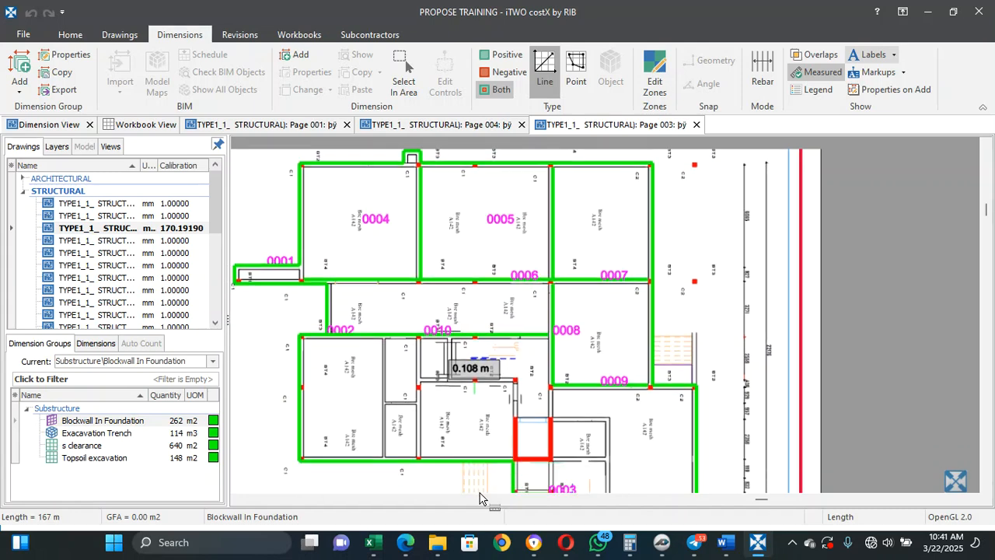
Step: Measure the internal blockwall down the left side of the stair room, from the corridor wall to the lower outer wall
left_click(422, 388)
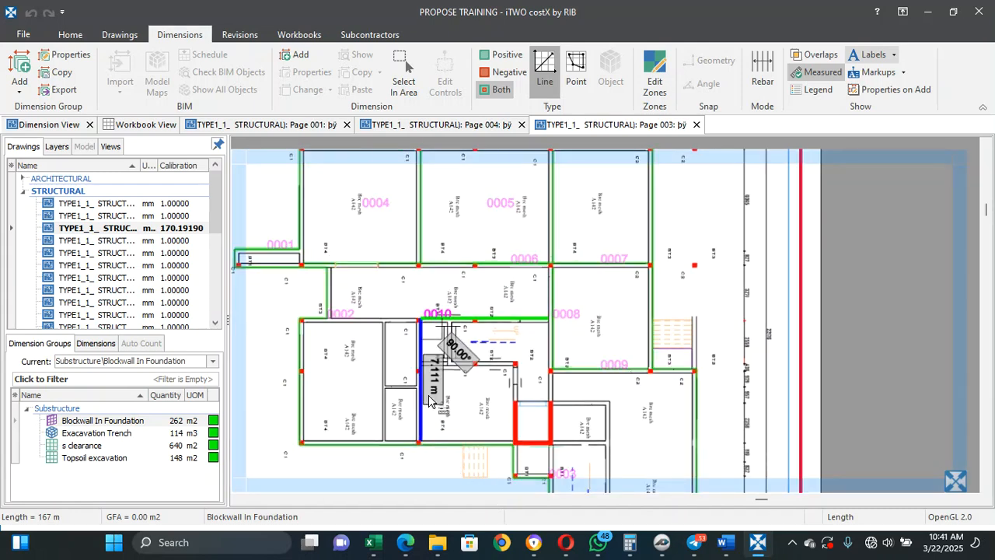
left_click(422, 390)
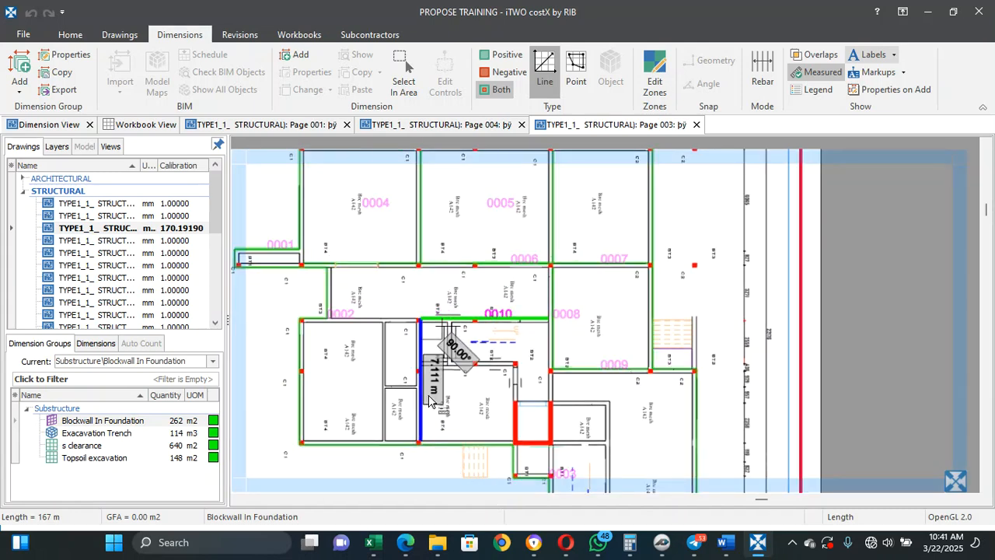
right_click(377, 397)
left_click(473, 368)
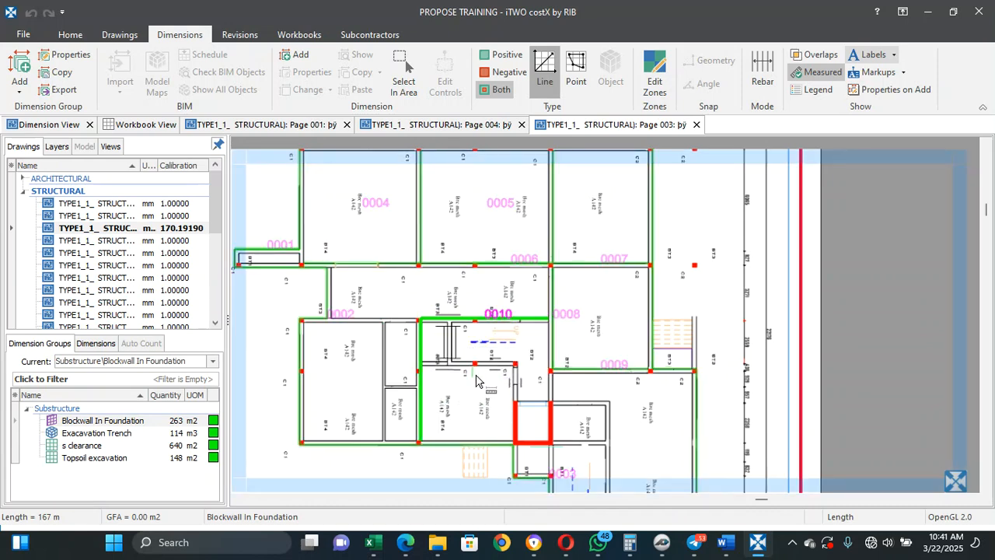
right_click(466, 372)
right_click(635, 462)
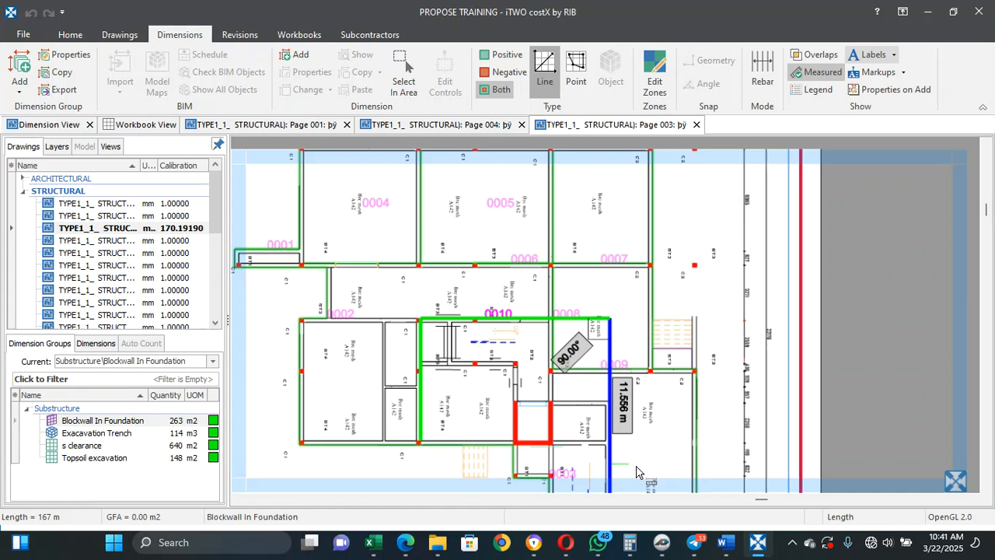
right_click(636, 466)
scroll(645, 418, "down", 5)
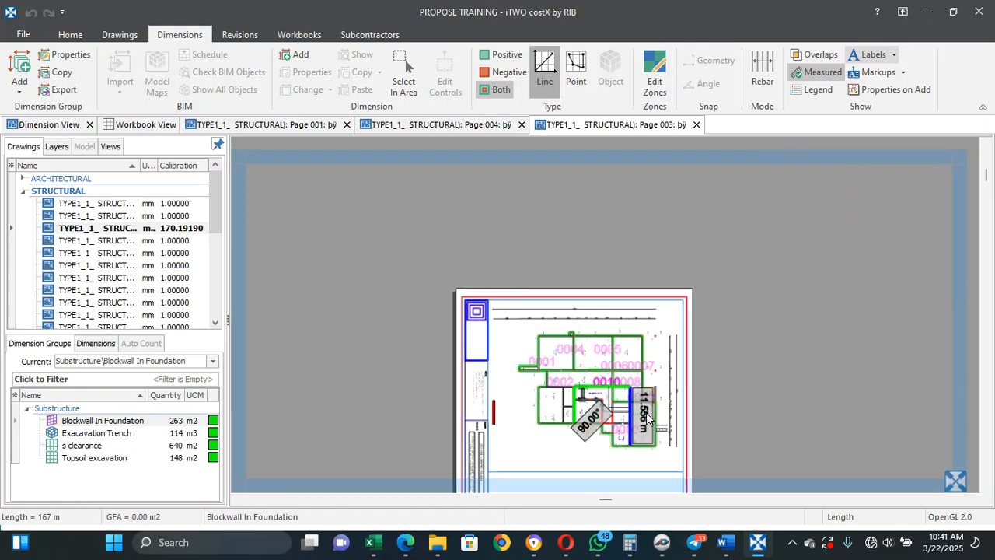
scroll(646, 418, "up", 3)
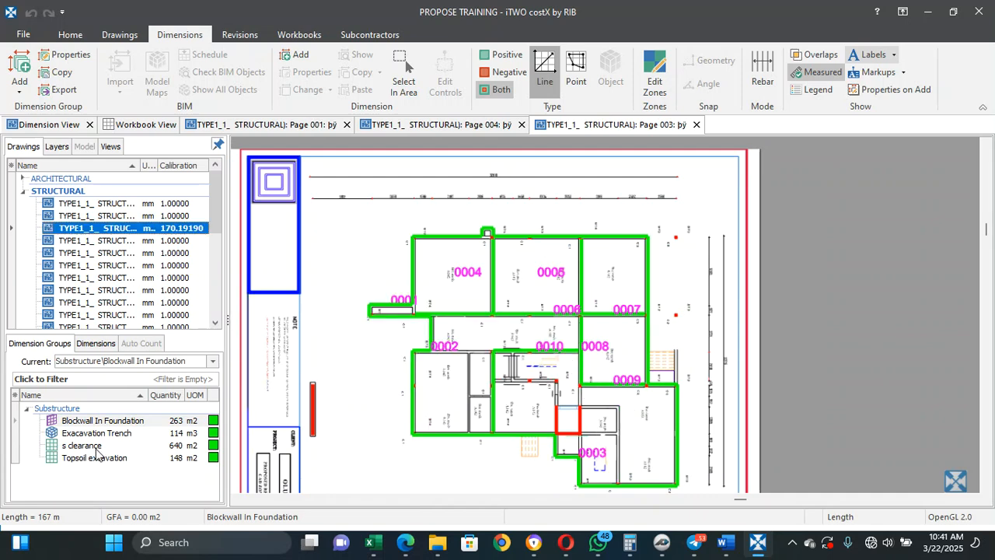
Step: Inspect the length, height and wall area of the measured outer blockwall dimensions on the plan
mouse_move(90, 426)
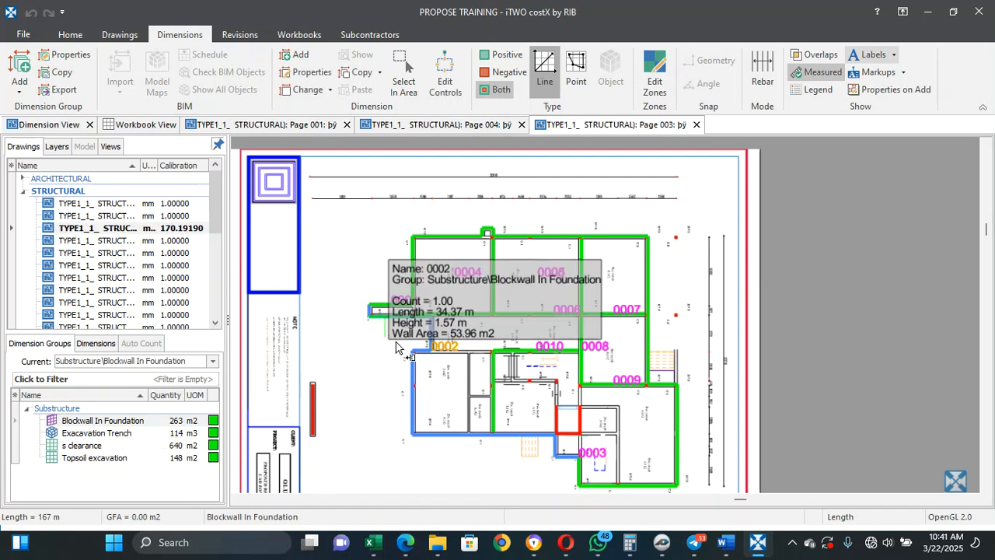
left_click(501, 347)
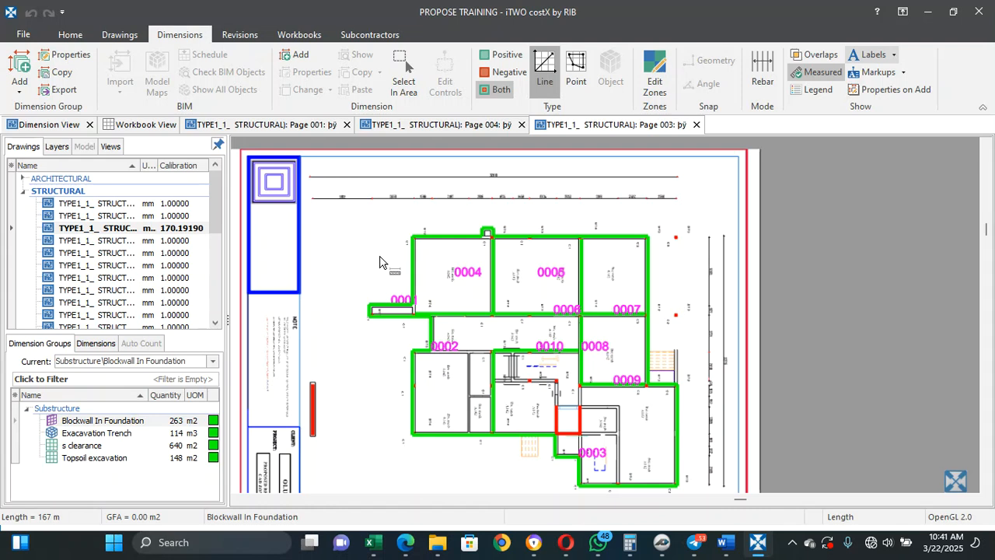
left_click(528, 300)
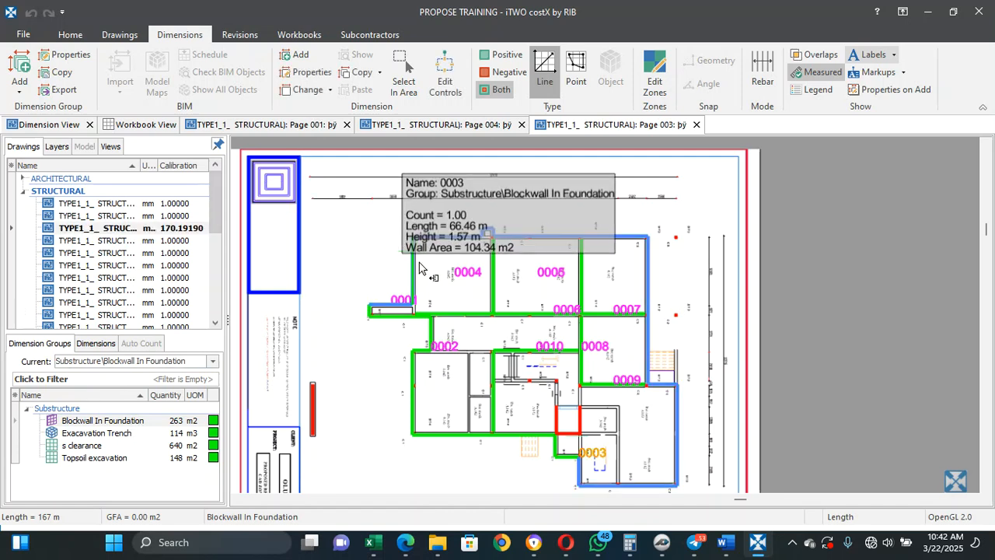
mouse_move(525, 304)
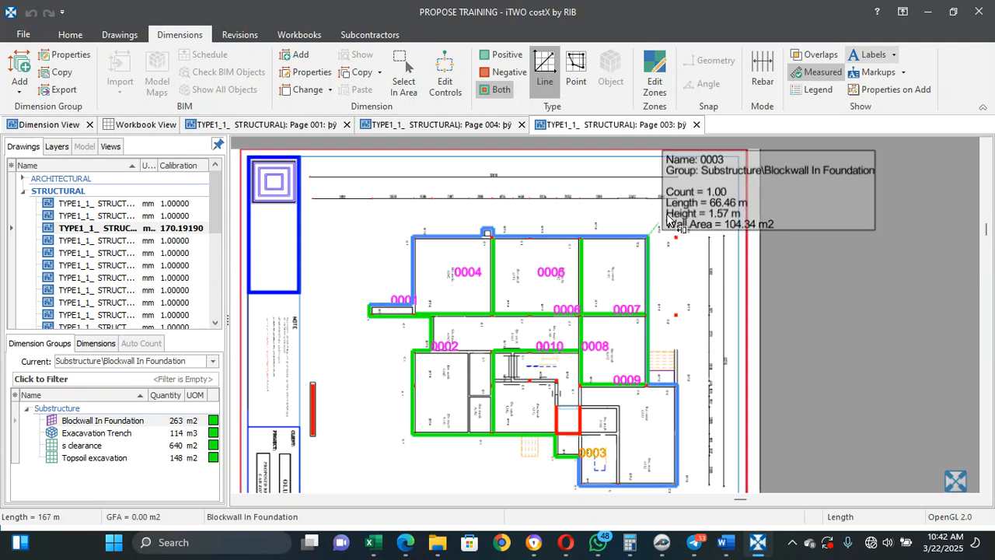
left_click(792, 541)
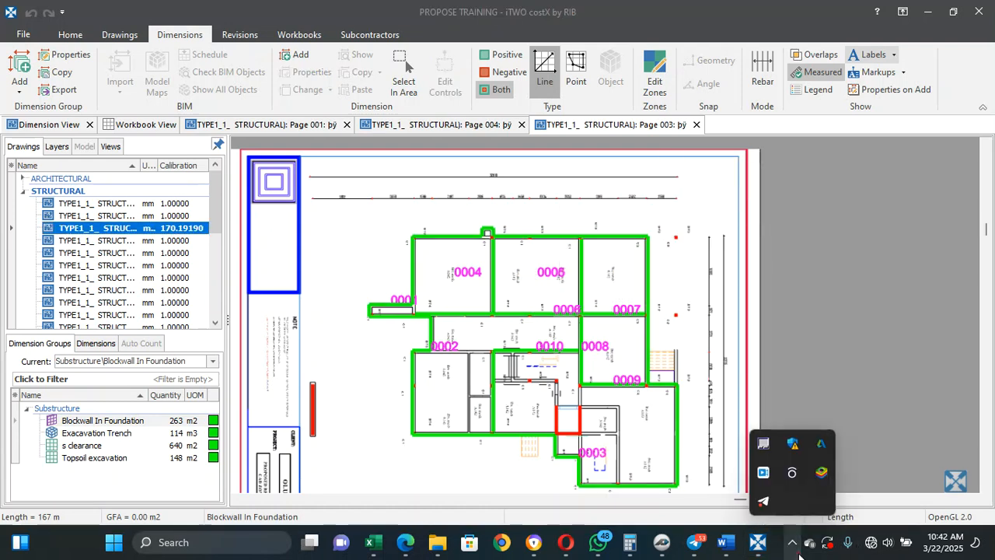
left_click(761, 474)
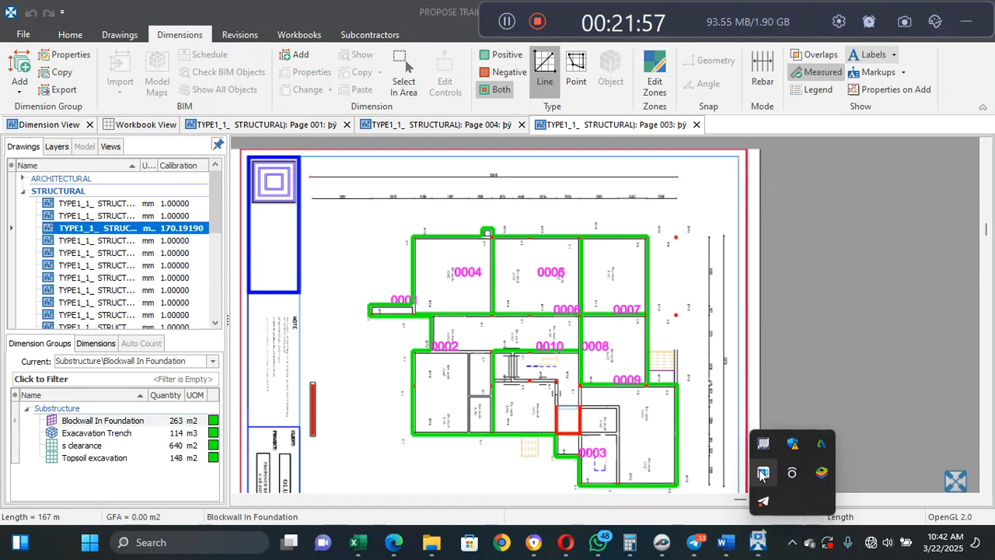